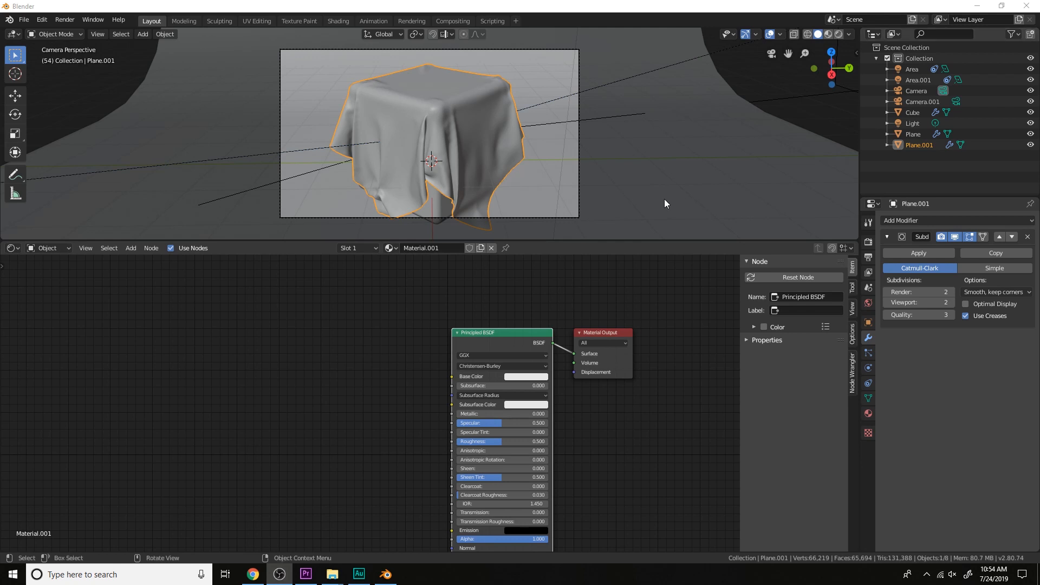
Switch the viewport to rendered shading and add a Checker Texture node to the cloth material
left_click(839, 34)
scroll(385, 360, "down", 2)
middle_click_drag(385, 360, 496, 336)
scroll(464, 344, "up", 5)
key("space")
left_click(483, 337)
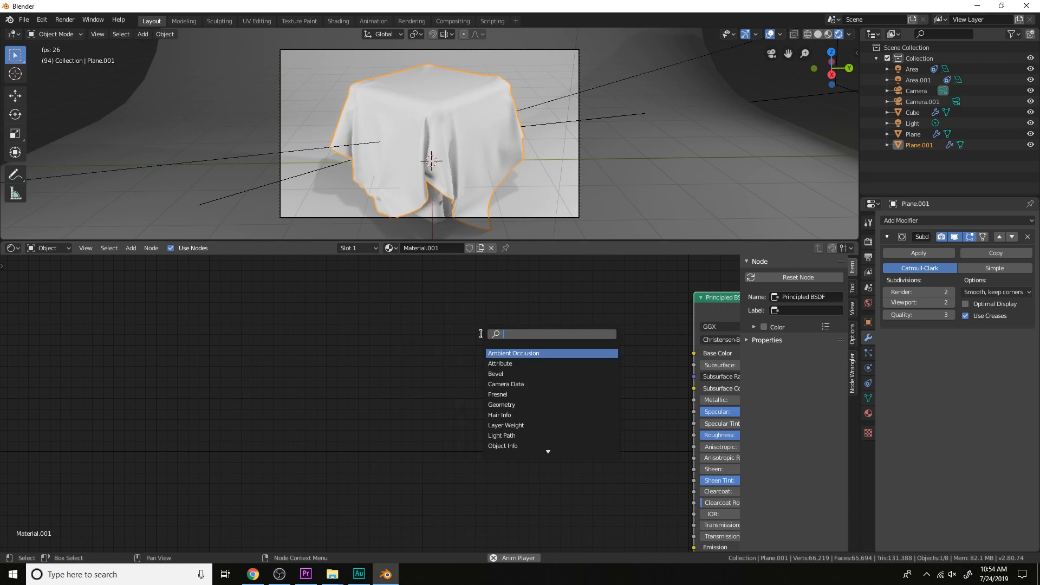
type("checker")
key("Return")
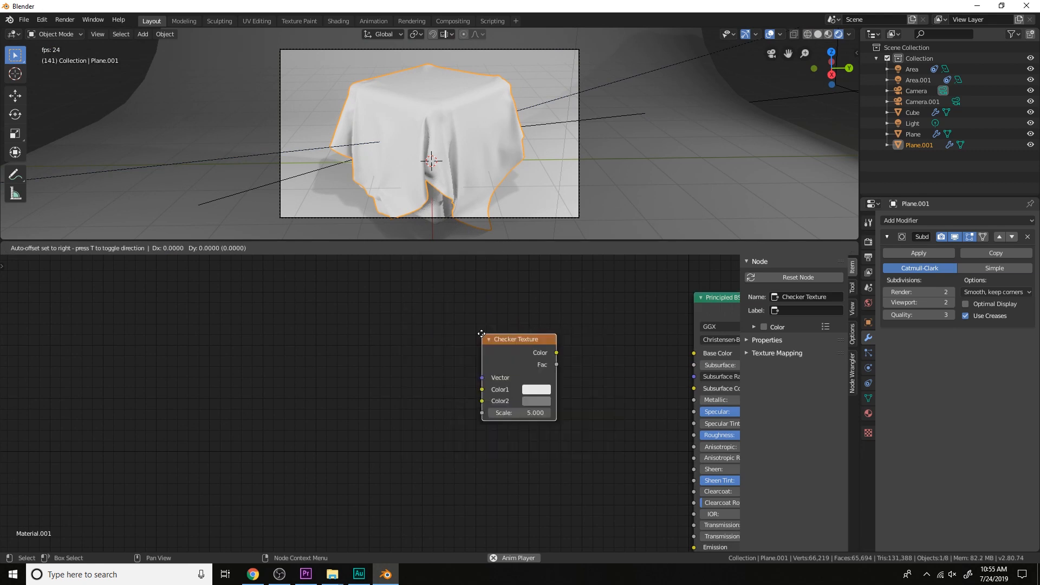
left_click(481, 334)
Preview the Checker Texture on the cloth through a viewer node and set its Color2 to black
left_click(509, 336, "ctrl+shift")
scroll(557, 367, "up", 2)
left_click(571, 399)
left_click_drag(655, 270, 655, 308)
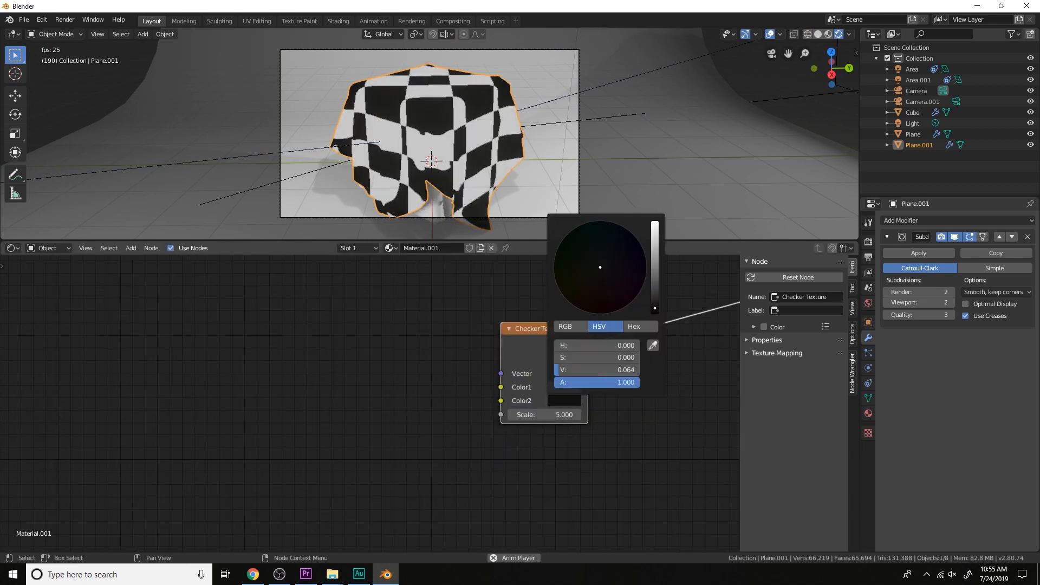
Add Texture Coordinate and Mapping nodes to the Checker Texture and drive the Mapping node from the UV output
key("ctrl+t")
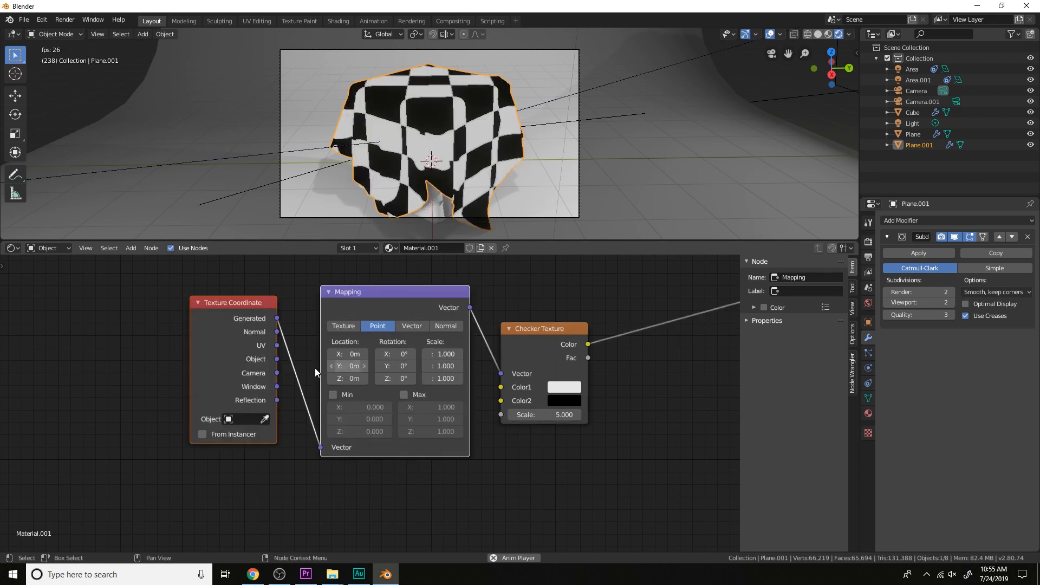
left_click_drag(278, 347, 328, 442)
middle_click_drag(554, 106, 567, 130)
scroll(566, 167, "down", 1)
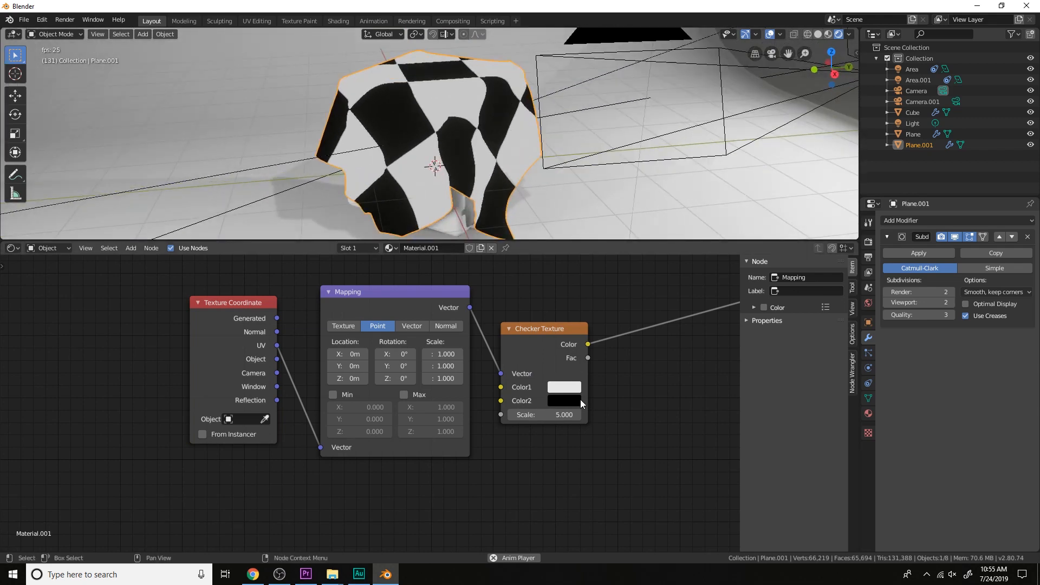
Set the Checker Texture's Scale to 30, judging the pattern density on the cloth
left_click_drag(555, 414, 604, 415)
middle_click_drag(541, 179, 534, 145)
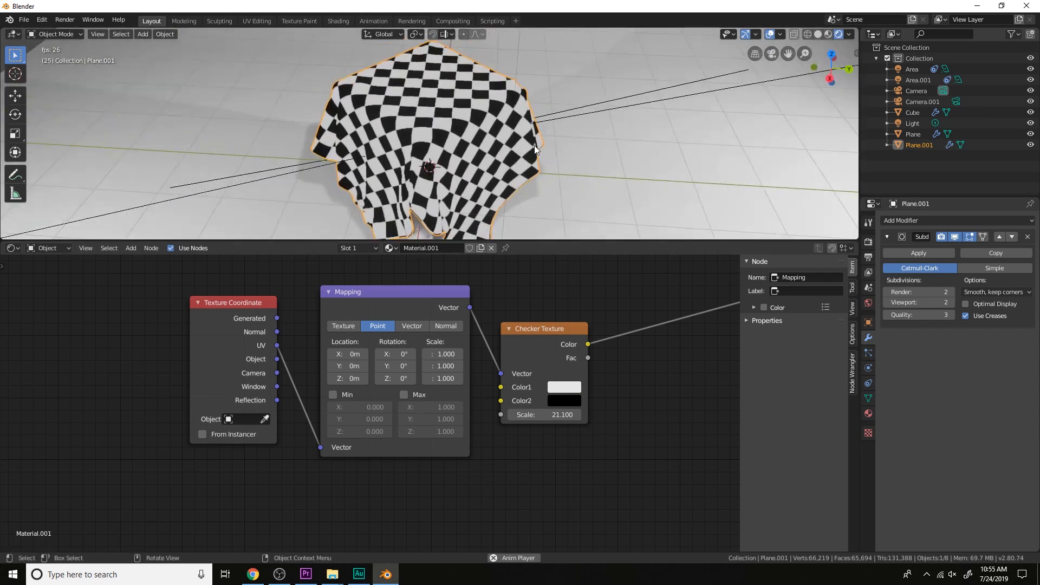
left_click_drag(555, 414, 577, 414)
middle_click_drag(526, 181, 586, 180)
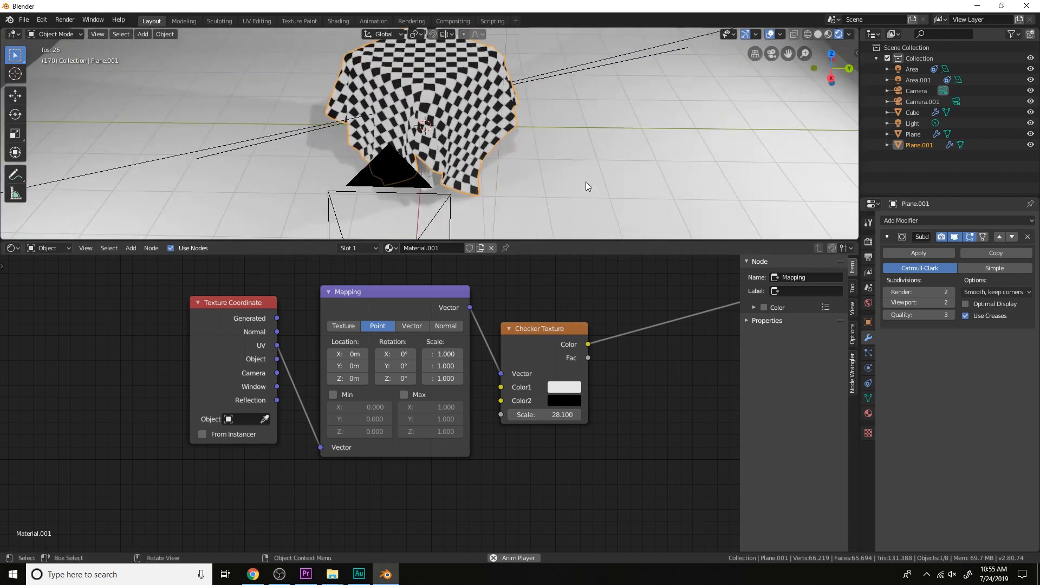
key("KP_0")
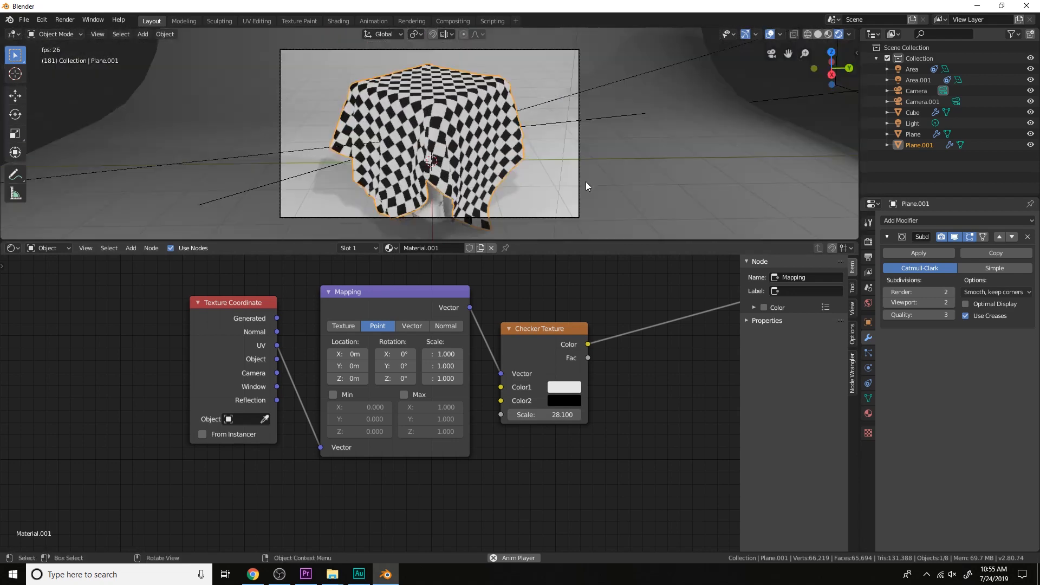
left_click(551, 411)
type("30")
key("Return")
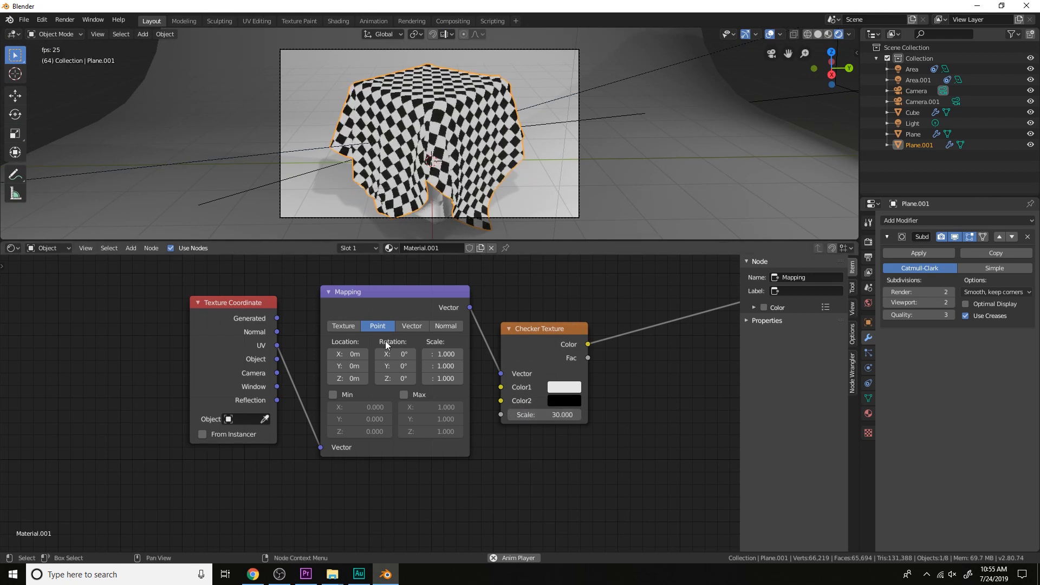
Link the UV output directly to the Checker Texture's Vector input and delete the Mapping node
left_click_drag(323, 447, 500, 373)
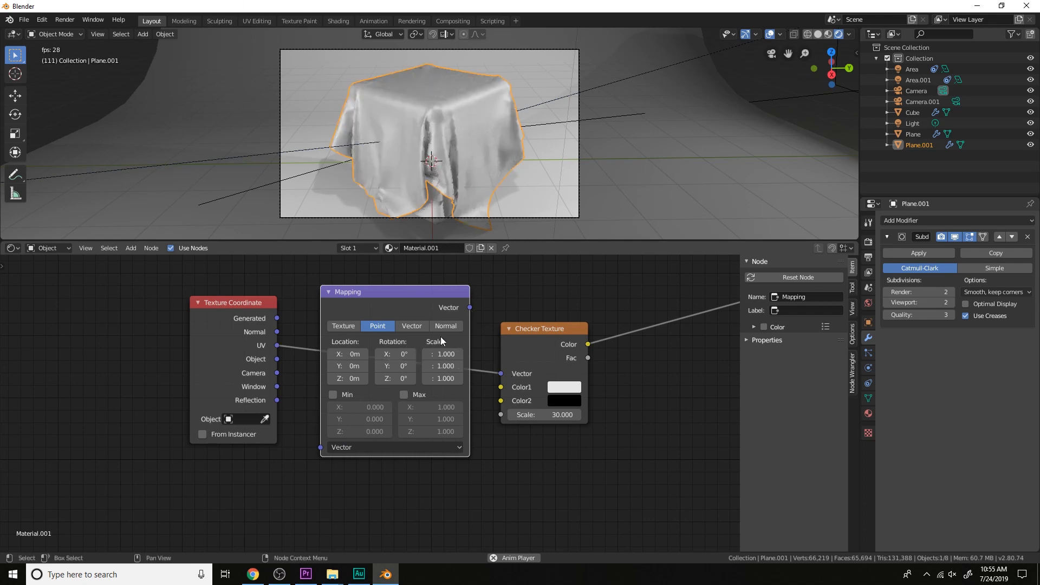
key("x")
scroll(442, 325, "down", 1)
middle_click_drag(442, 325, 447, 379)
middle_click_drag(509, 147, 527, 169)
scroll(530, 186, "up", 1)
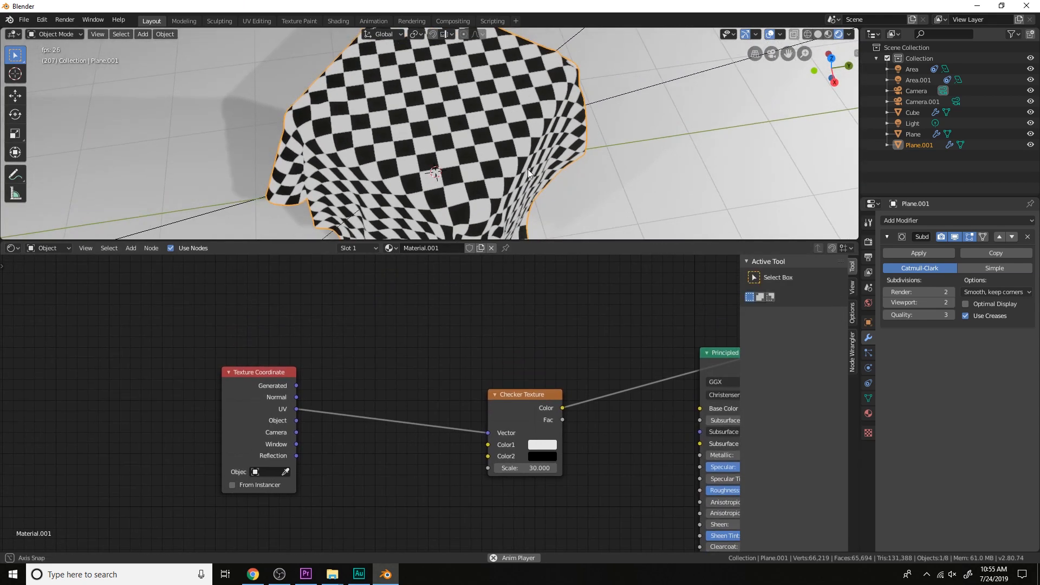
scroll(541, 175, "up", 2)
middle_click_drag(486, 361, 527, 376)
Move the Texture Coordinate node away, duplicate the Checker Texture above the original, feed the copy with UV and preview it
left_click_drag(308, 414, 145, 430)
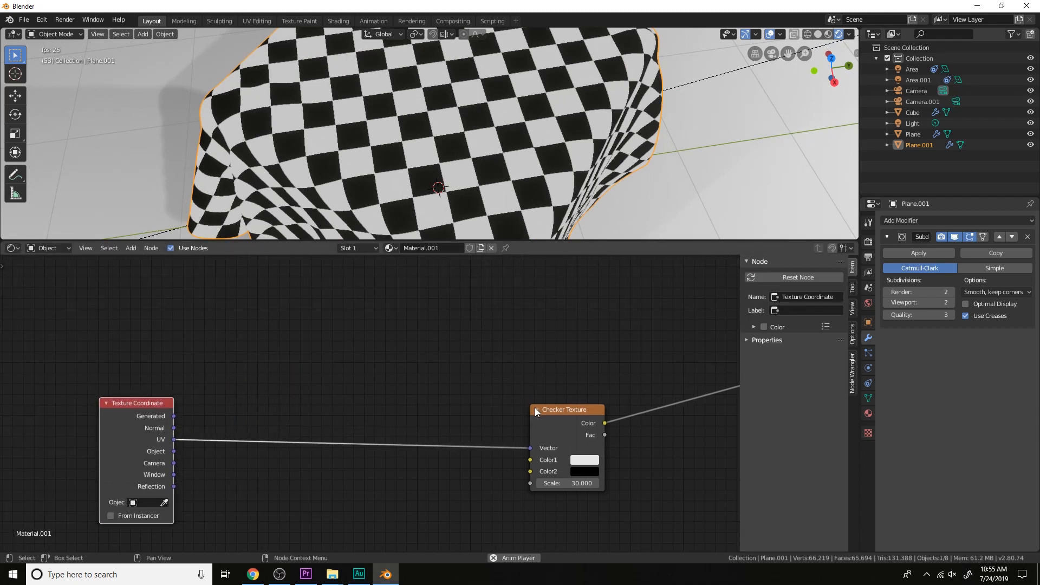
left_click(560, 421)
key("shift+d")
left_click(352, 291)
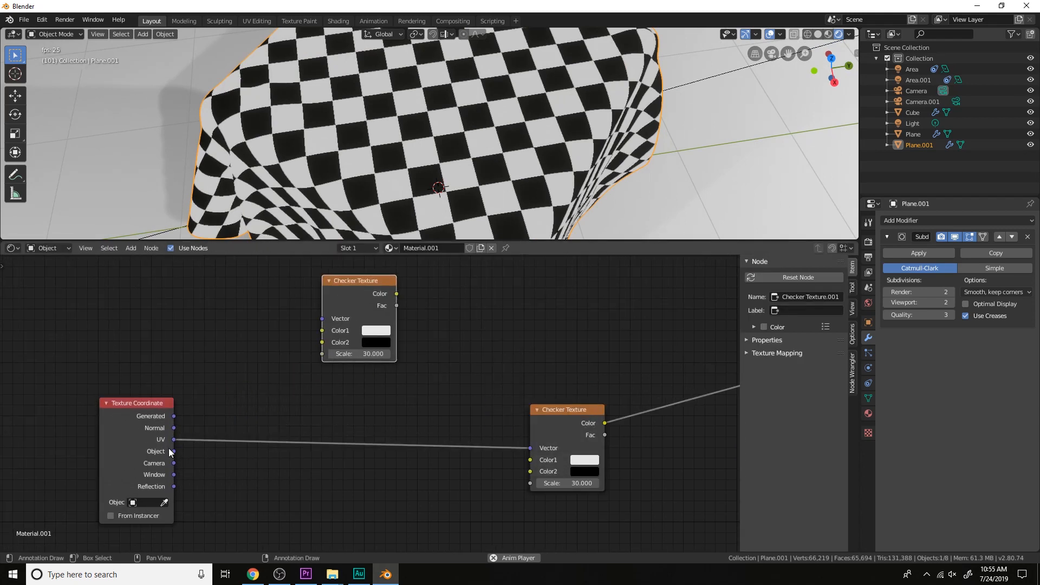
left_click(356, 304, "ctrl+shift")
left_click_drag(340, 318, 493, 328)
scroll(428, 331, "down", 1)
middle_click_drag(417, 332, 474, 334)
Insert a Separate XYZ node between the UV output and the duplicated Checker Texture, using its X output
key("shift+a")
left_click(473, 333)
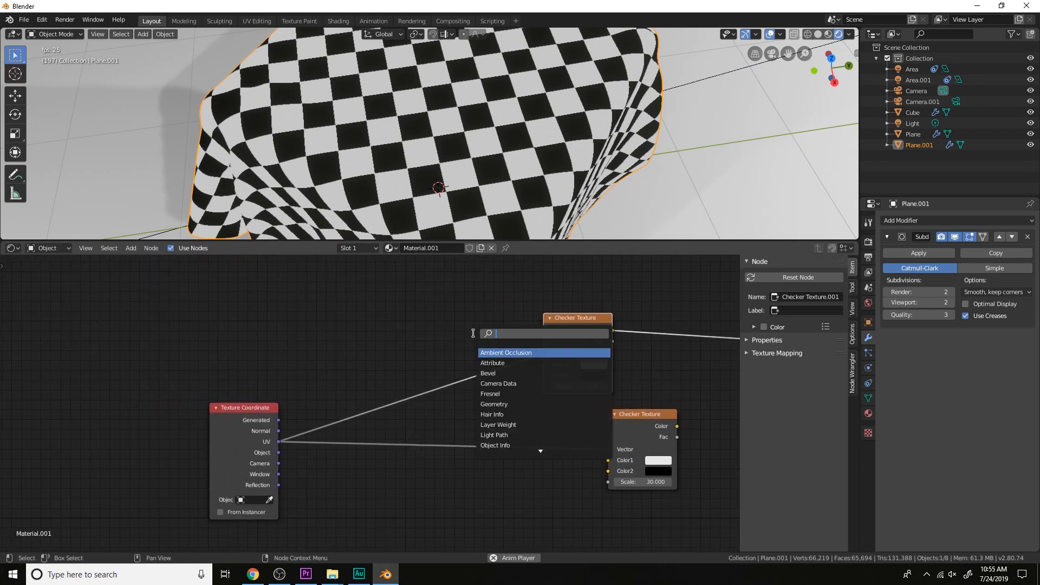
key("Down")
key("Down")
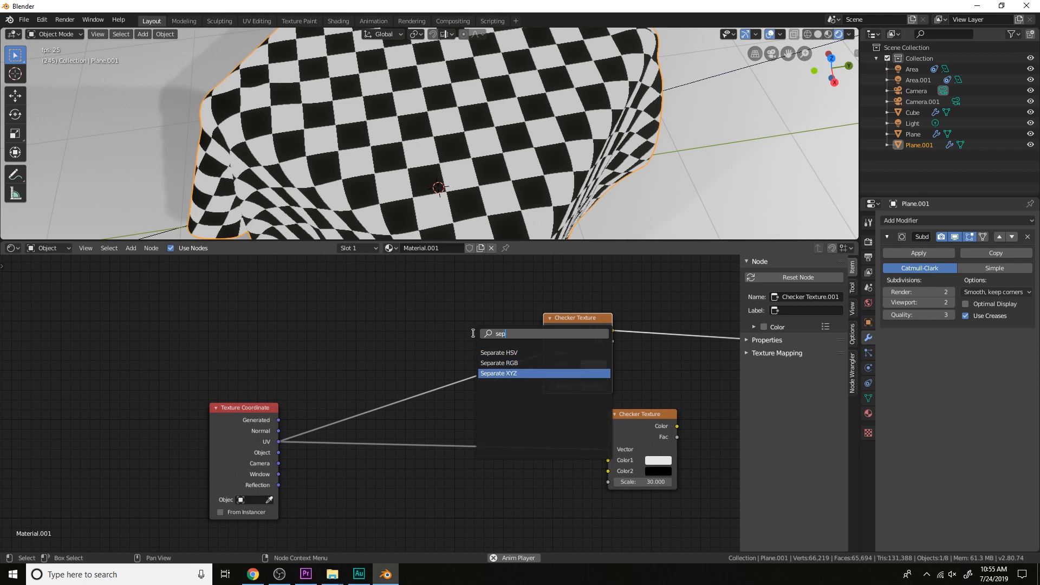
key("Return")
left_click(342, 346)
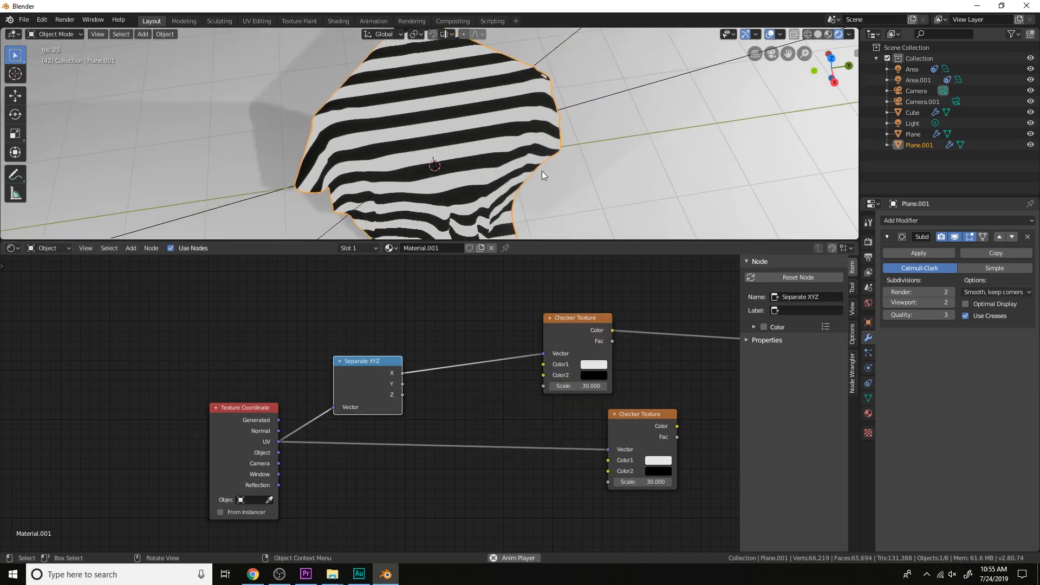
Place the duplicated Checker Texture nearer its Separate XYZ node and shift the original Checker Texture farther away to free space
left_click_drag(593, 317, 508, 331)
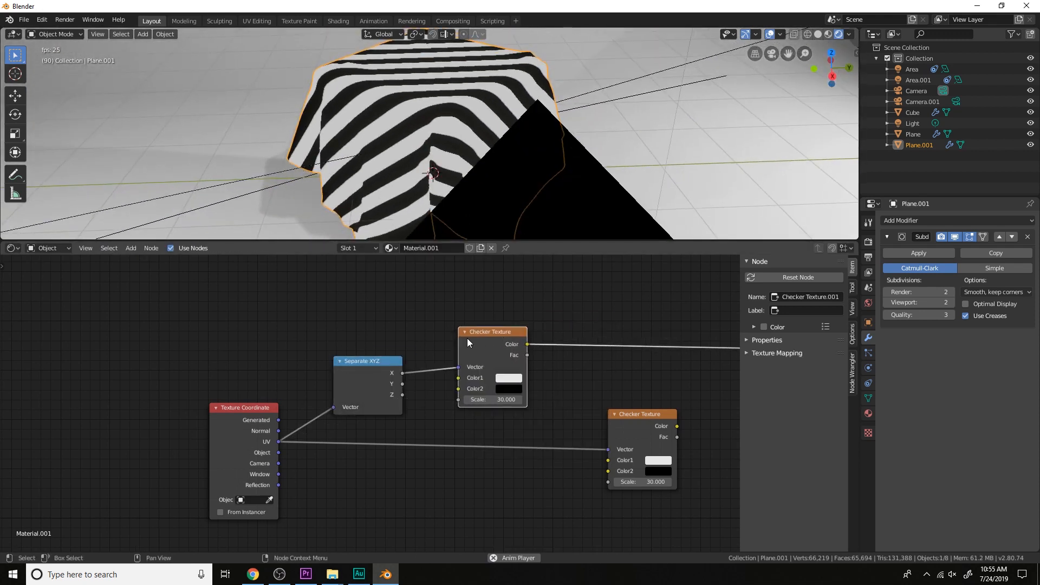
left_click_drag(370, 365, 382, 353)
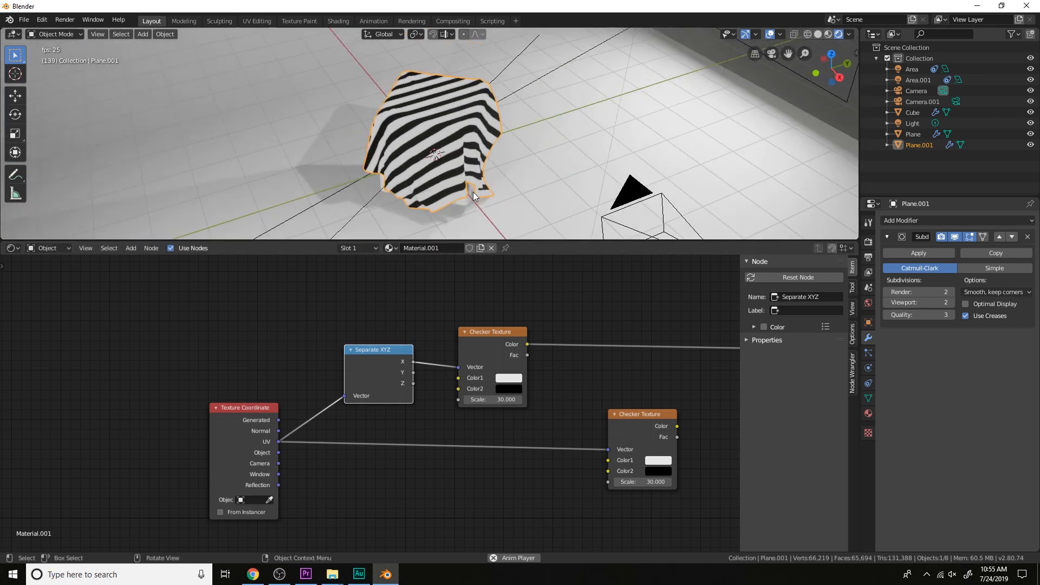
scroll(453, 352, "down", 5, "ctrl")
left_click(528, 419)
left_click_drag(528, 419, 484, 428)
scroll(485, 428, "down", 3)
middle_click_drag(484, 428, 486, 394)
left_click_drag(486, 394, 548, 418)
scroll(382, 364, "up", 4)
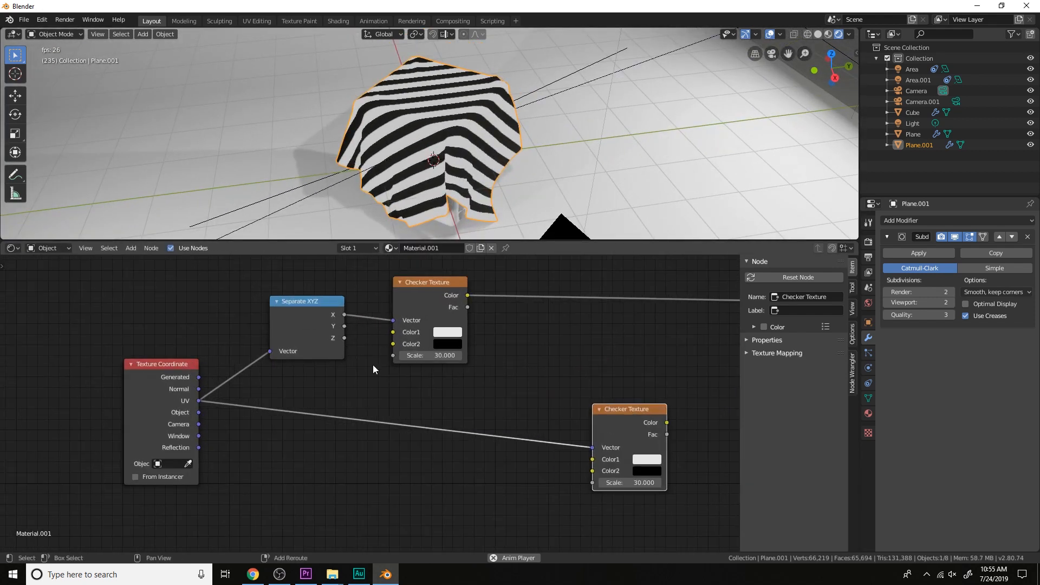
Insert a second Separate XYZ node between the UV output and the original Checker Texture
key("shift+a")
left_click(371, 365)
type("se")
key("Down")
key("Down")
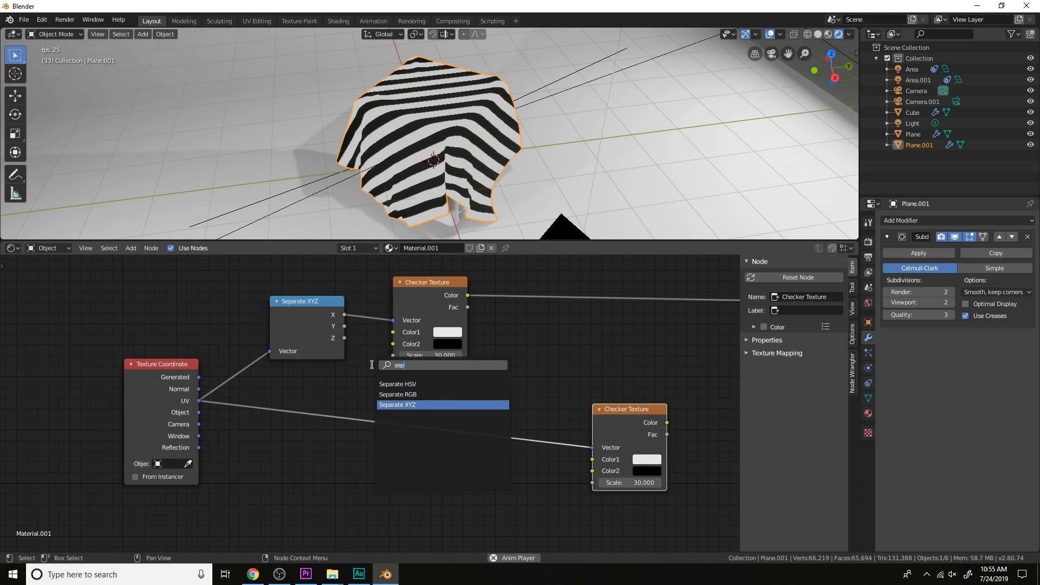
key("Return")
left_click(346, 387)
Insert a Combine XYZ node before the original Checker Texture and link the X, Y and Z outputs of the second Separate XYZ to it
key("shift+a")
left_click(510, 392)
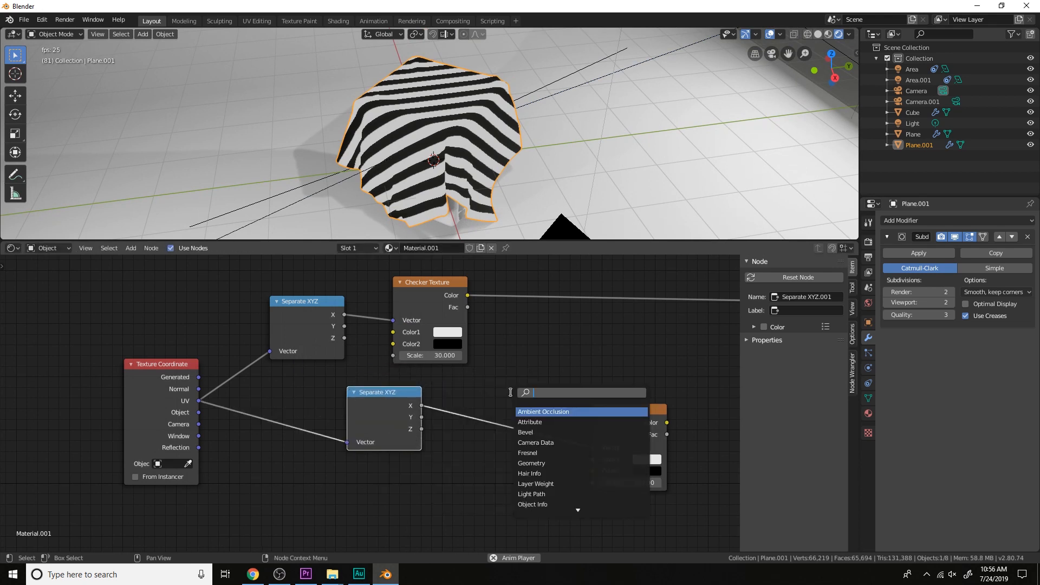
key("Down")
key("Down")
key("Return")
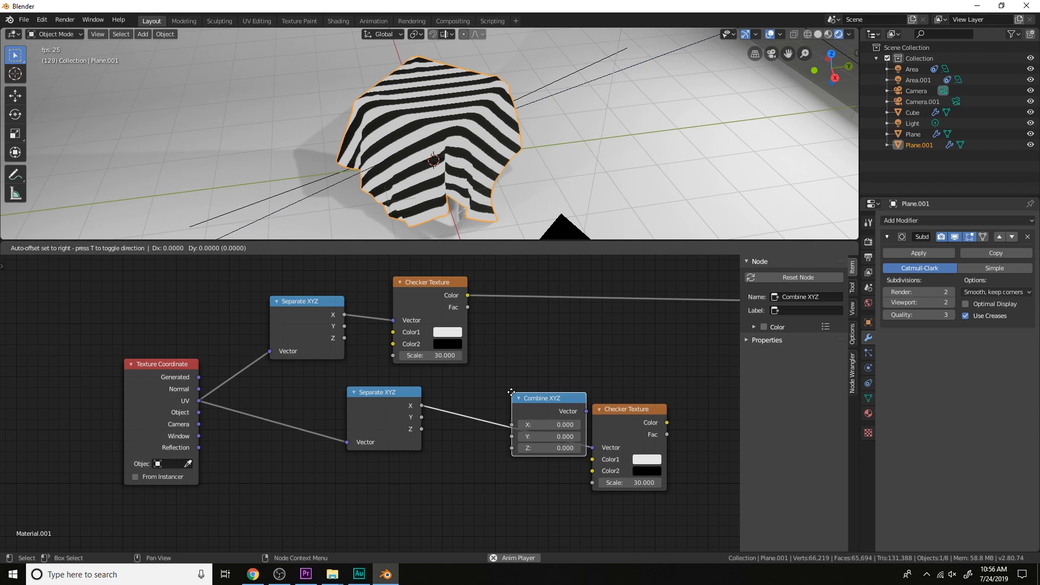
left_click(477, 401)
left_click_drag(422, 429, 473, 449)
left_click_drag(391, 422, 375, 463)
left_click_drag(516, 419, 533, 462)
Insert a MixRGB node into the Y link between Separate XYZ and Combine XYZ, then place it above them
key("shift+a")
left_click(560, 393)
type("mixrgb")
key("Return")
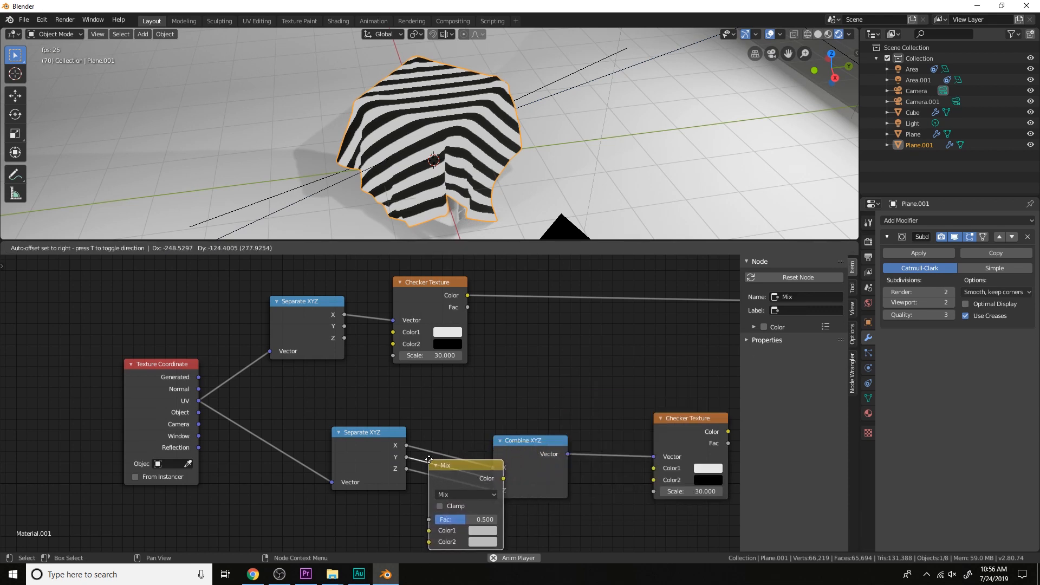
left_click(449, 462)
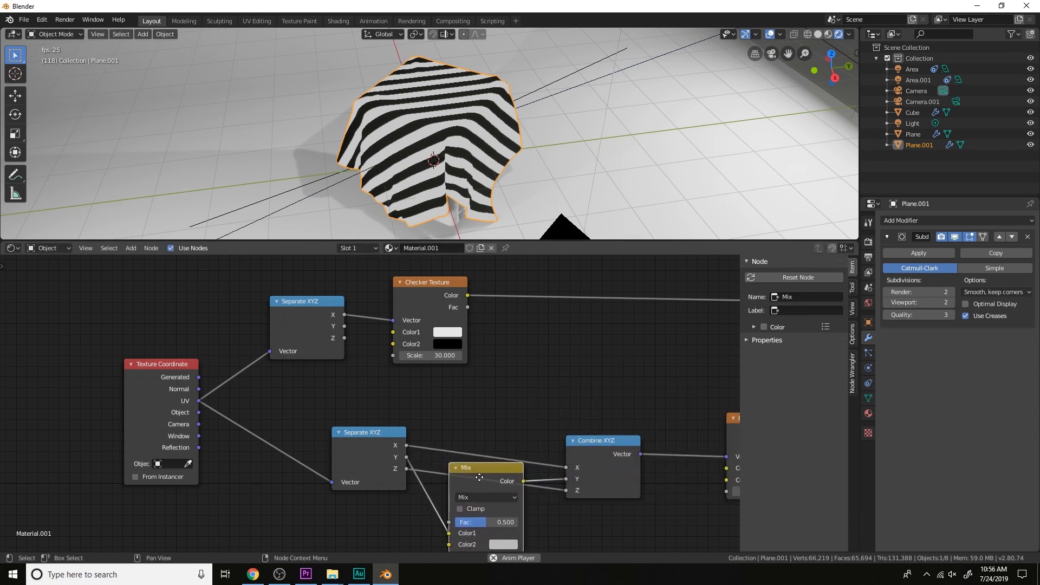
left_click_drag(480, 477, 564, 340)
scroll(564, 340, "up", 1)
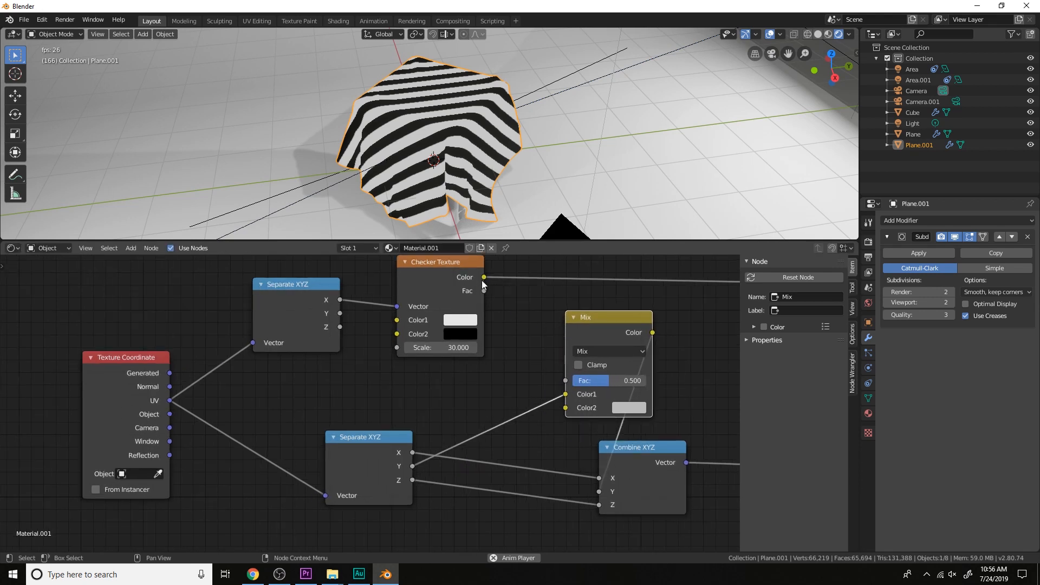
Connect the duplicated Checker Texture's Color to the Mix node's Color2, space out Combine XYZ, and preview the original Checker Texture
left_click_drag(484, 290, 565, 407)
scroll(579, 405, "down", 1)
left_click(568, 451)
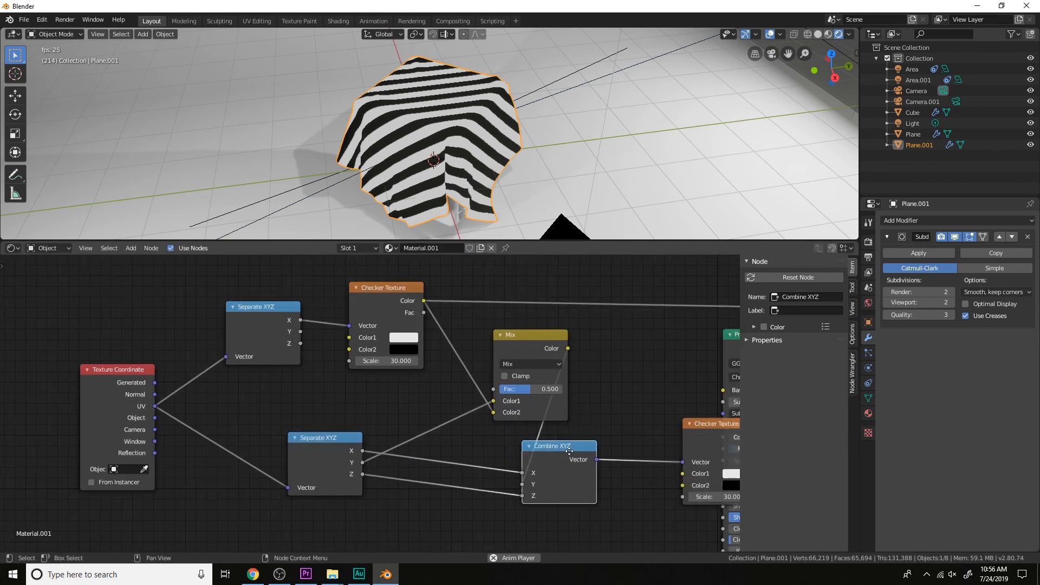
left_click_drag(569, 451, 618, 454)
scroll(611, 447, "down", 1)
left_click(647, 424)
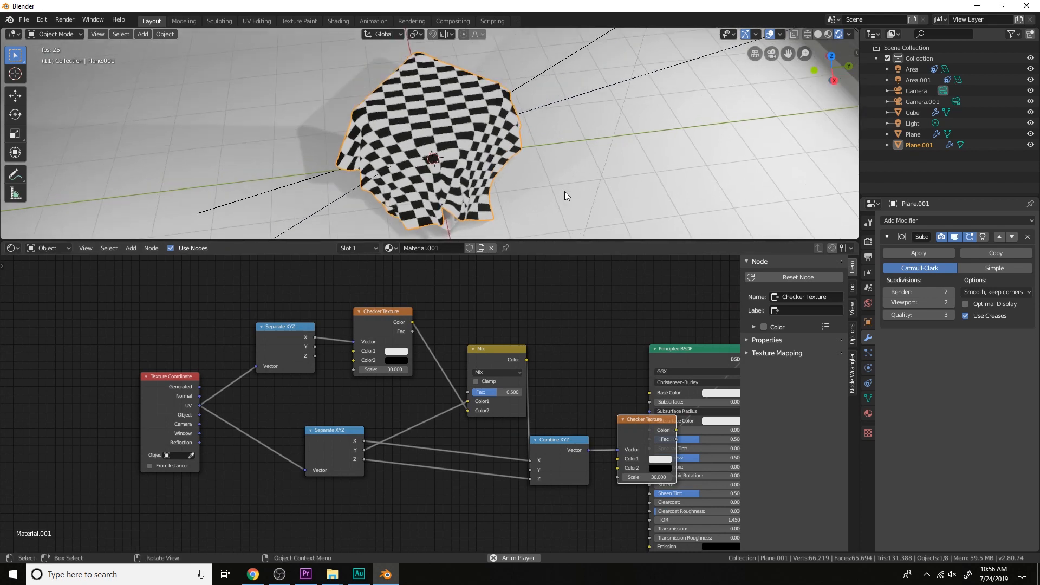
Raise the Mix node's Fac to about 0.692 and check the distorted checker pattern on the cloth
left_click_drag(502, 389, 512, 389)
scroll(518, 160, "down", 4)
middle_click_drag(518, 161, 557, 137)
scroll(558, 137, "up", 2)
scroll(579, 384, "down", 2)
Select all the texture, mix and coordinate nodes and move them clear of the Principled BSDF node
middle_click_drag(580, 385, 539, 374)
scroll(540, 375, "up", 1)
left_click_drag(573, 418, 557, 422)
scroll(547, 458, "down", 4)
key("b")
left_click_drag(530, 493, 217, 337)
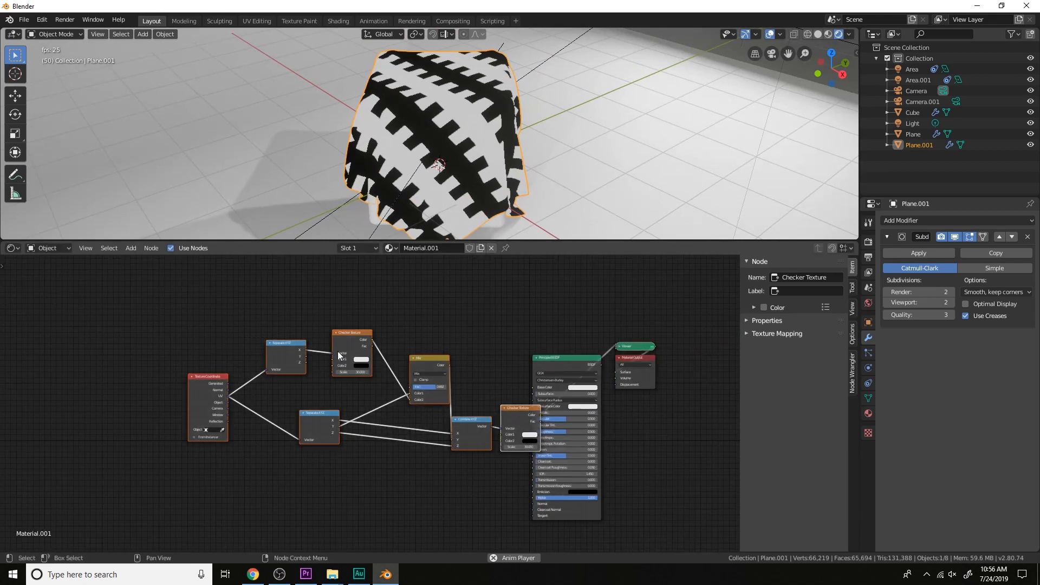
key("g")
left_click(48, 338)
middle_click_drag(198, 381, 415, 367)
Set the Scale of the Checker Texture fed by Combine XYZ to 60
scroll(415, 367, "up", 7)
left_click_drag(564, 462, 572, 461)
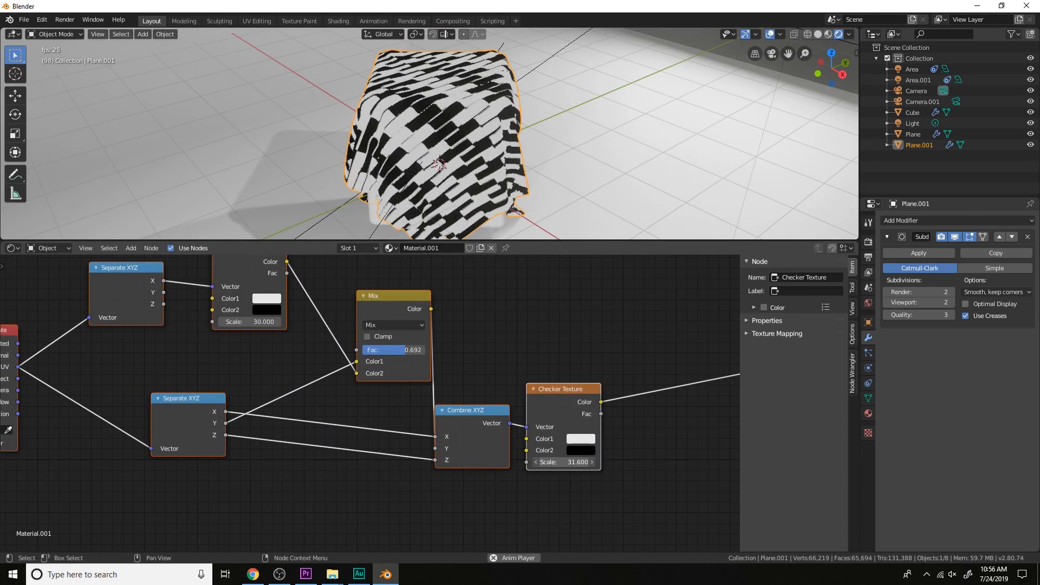
left_click(564, 462)
type("33.5")
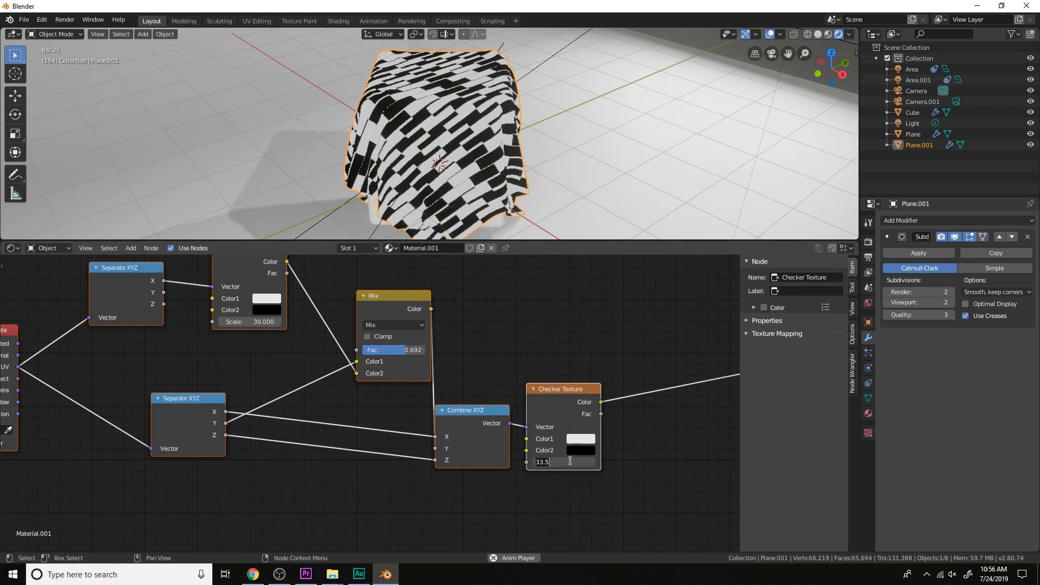
key("Return")
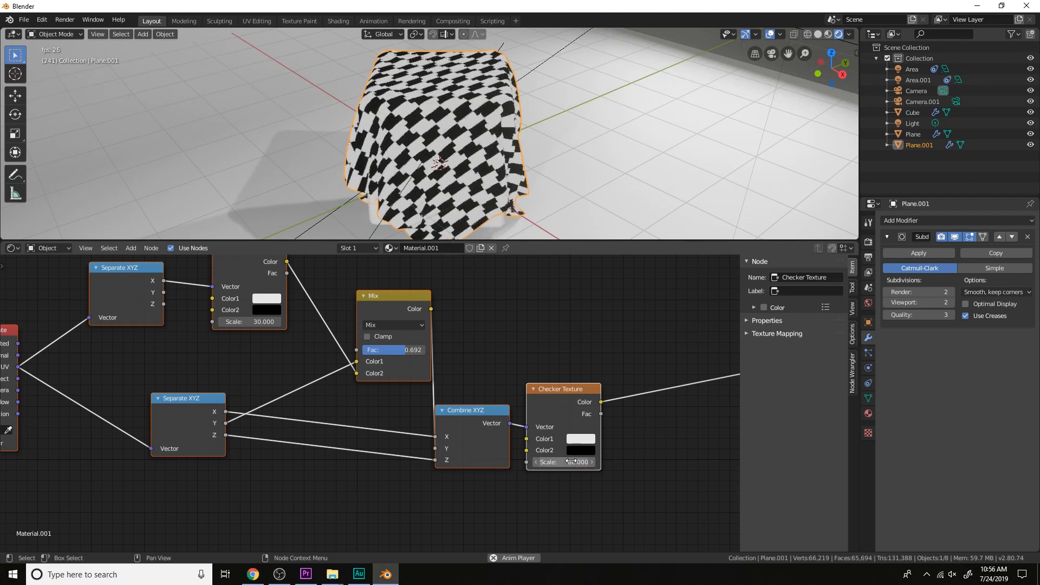
Set the Scale of the Checker Texture feeding the Mix node to 60
middle_click_drag(645, 144, 624, 152)
scroll(668, 154, "up", 5)
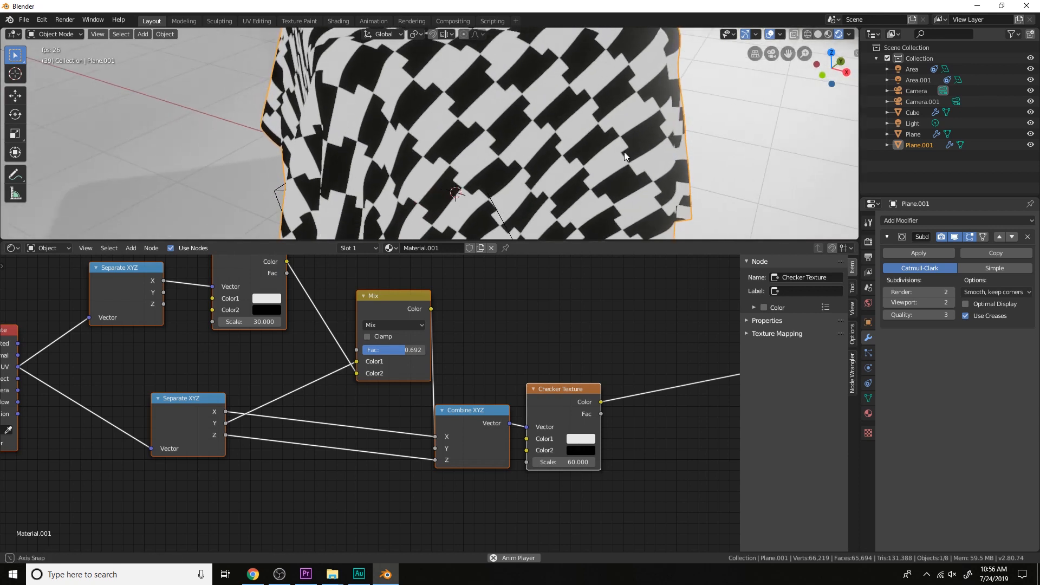
middle_click_drag(493, 306, 613, 323)
scroll(613, 323, "up", 1)
left_click(383, 331)
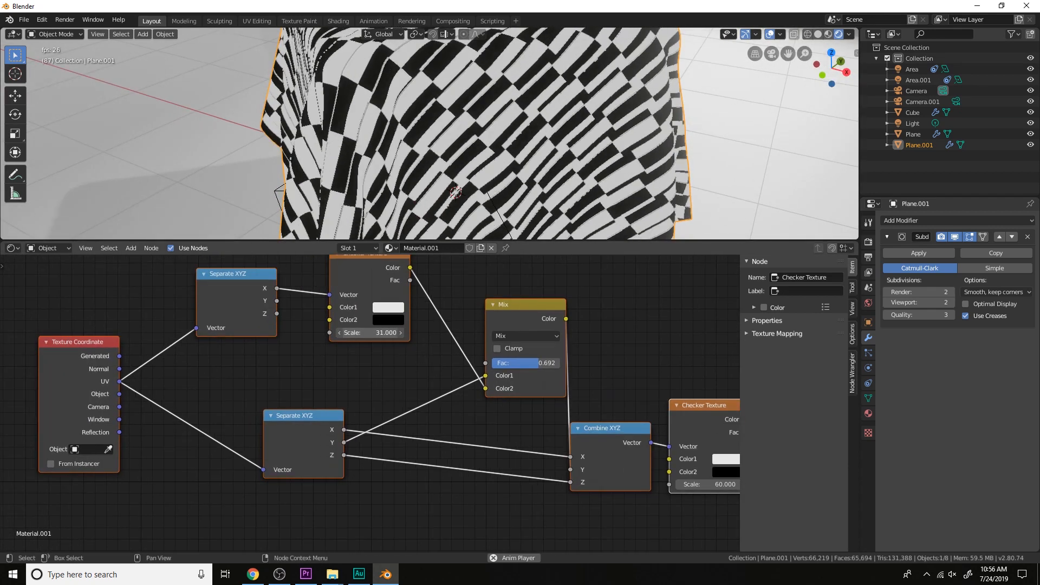
type("31.9")
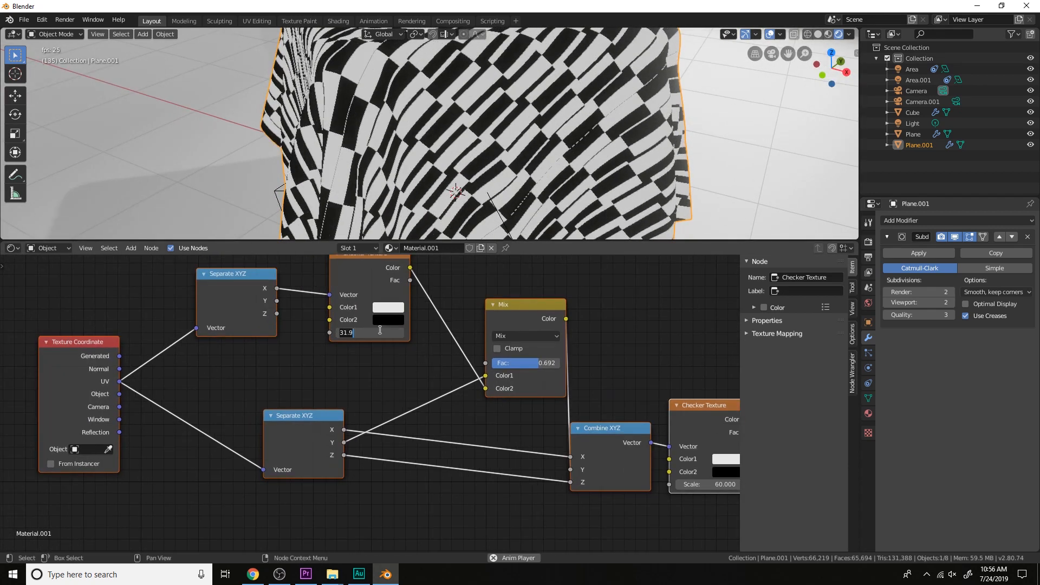
key("Return")
middle_click_drag(463, 387, 424, 390)
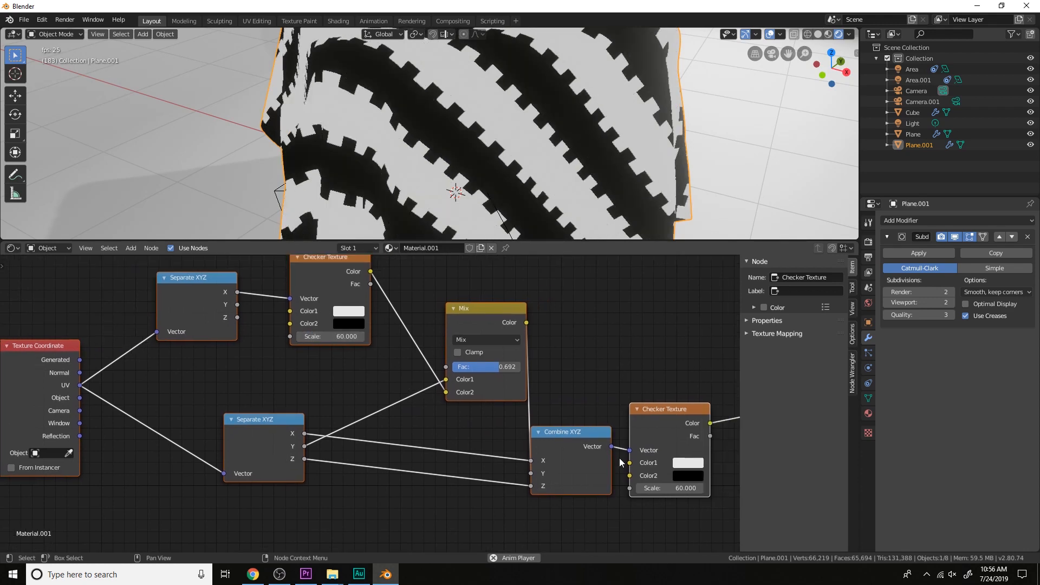
Set the Scale of the Checker Texture fed by Combine XYZ to 30 and view the pattern across the whole cloth
key("Return")
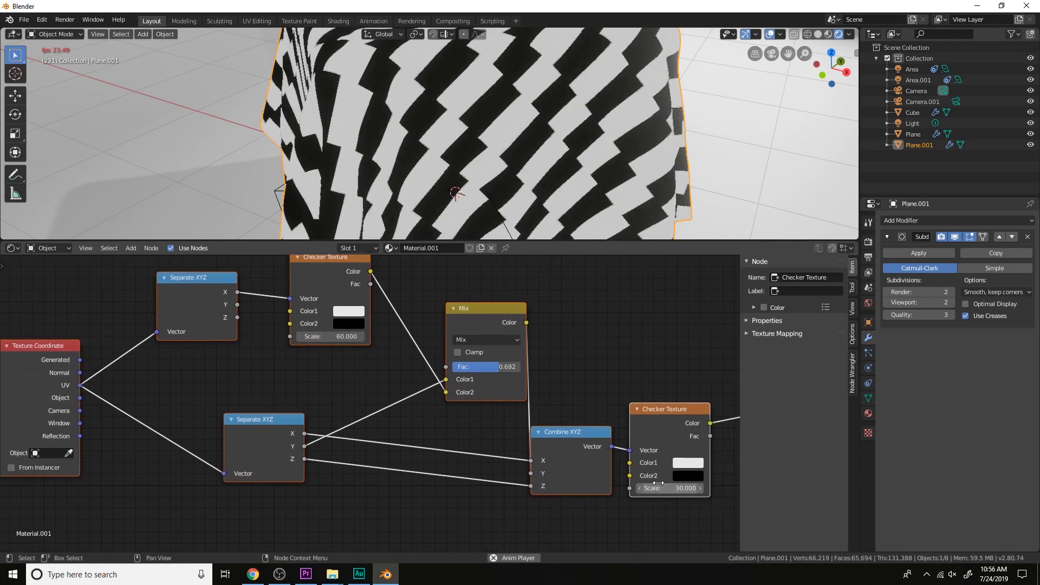
scroll(499, 135, "down", 5)
middle_click_drag(499, 135, 583, 149)
scroll(391, 415, "down", 1)
Move the Texture Coordinate node farther away from the Separate XYZ nodes to make room between them
middle_click_drag(287, 378, 452, 400)
middle_click_drag(390, 350, 450, 354)
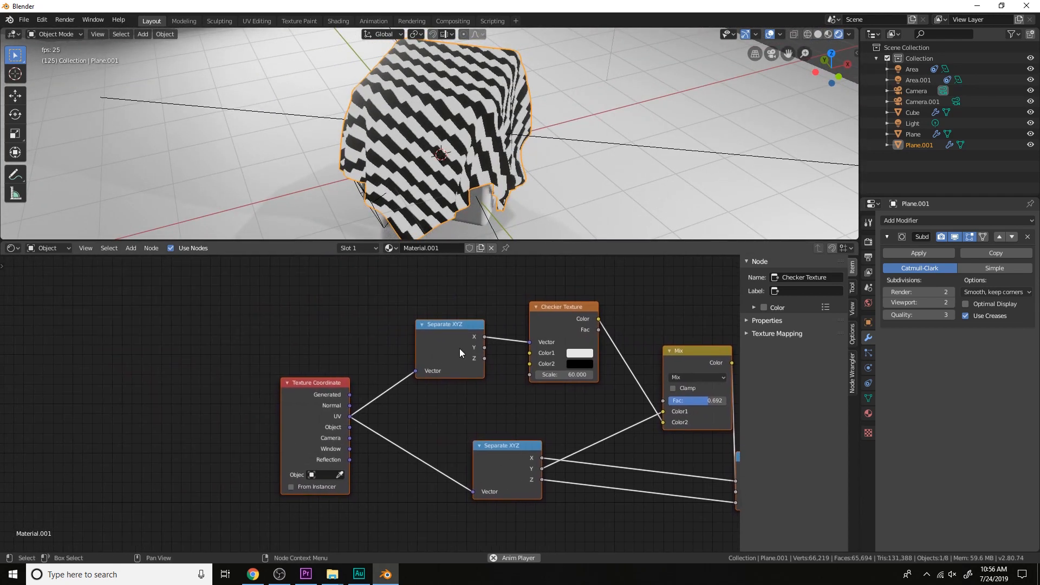
scroll(459, 349, "up", 1)
left_click_drag(298, 408, 220, 417)
scroll(333, 367, "down", 1)
middle_click_drag(348, 363, 450, 355)
left_click(415, 360)
left_click_drag(317, 392, 181, 409)
Add a Mapping node and insert it on the link between UV and the Separate XYZ node that feeds Combine XYZ
key("shift+a")
left_click(335, 351)
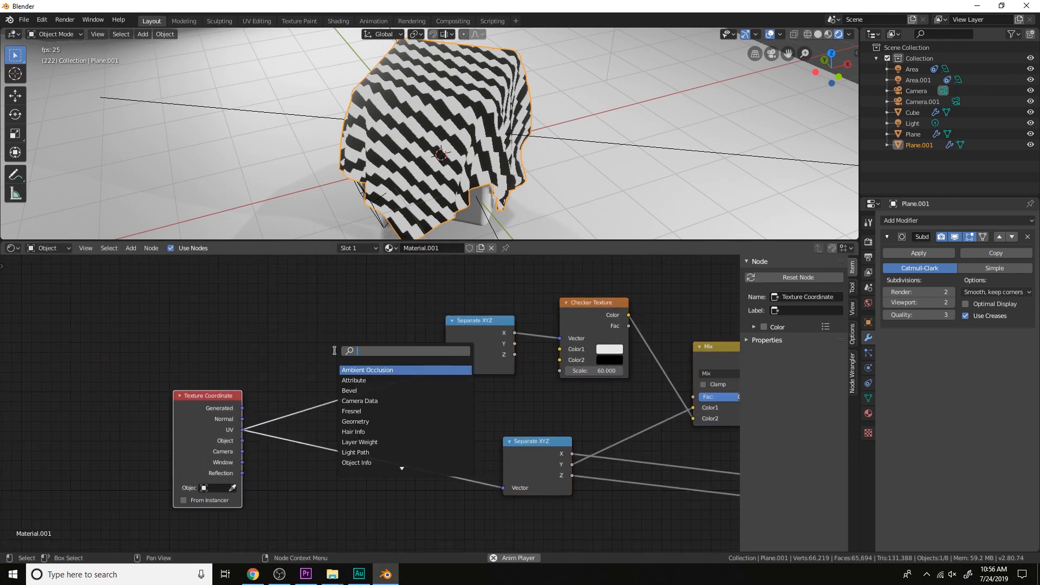
type("mapo")
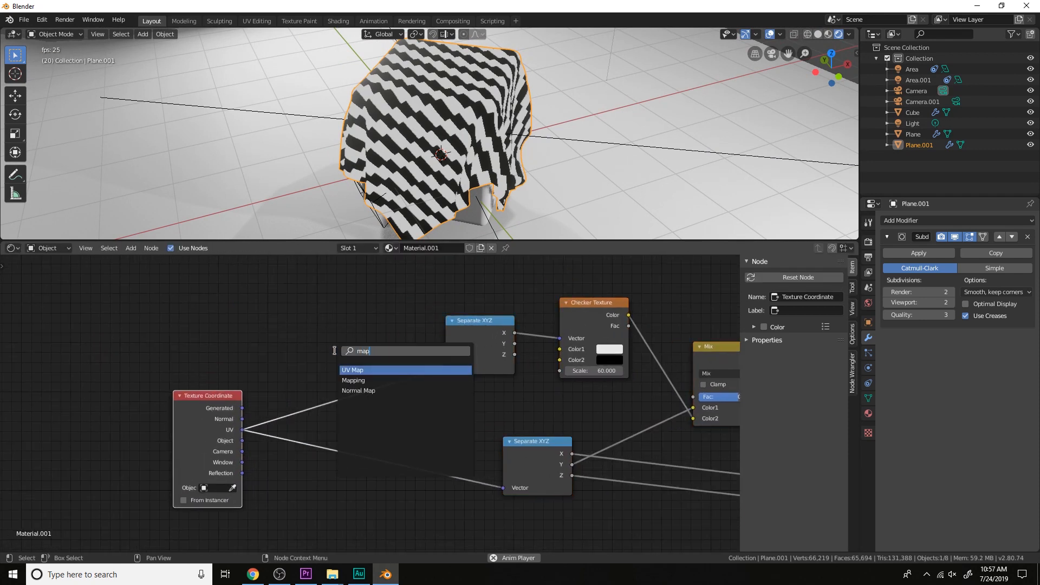
key("Return")
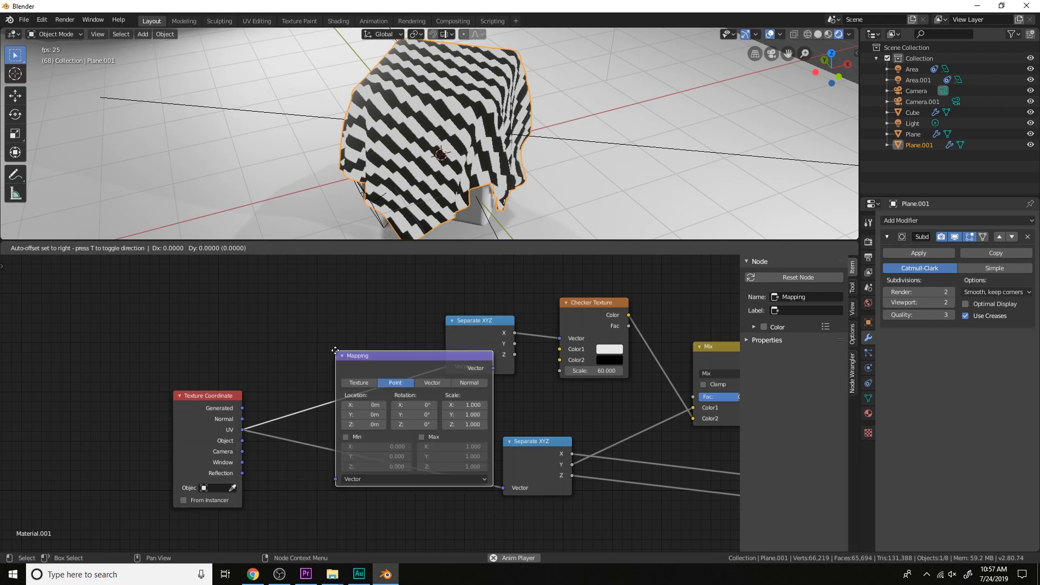
left_click(309, 444)
Set the Mapping node's Y scale to 2.8, keeping its X scale at 1
scroll(506, 348, "up", 2)
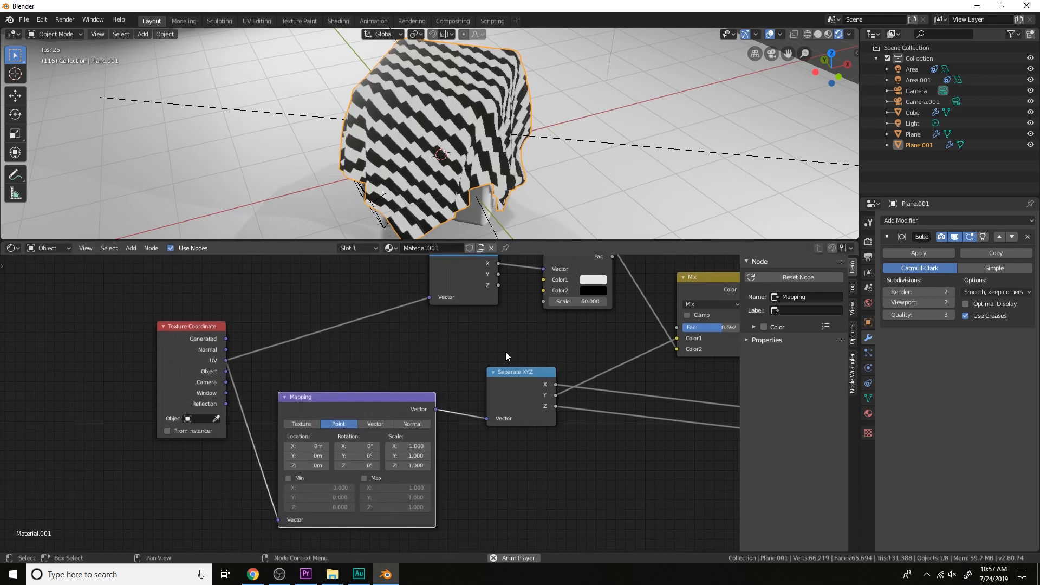
scroll(554, 164, "up", 4)
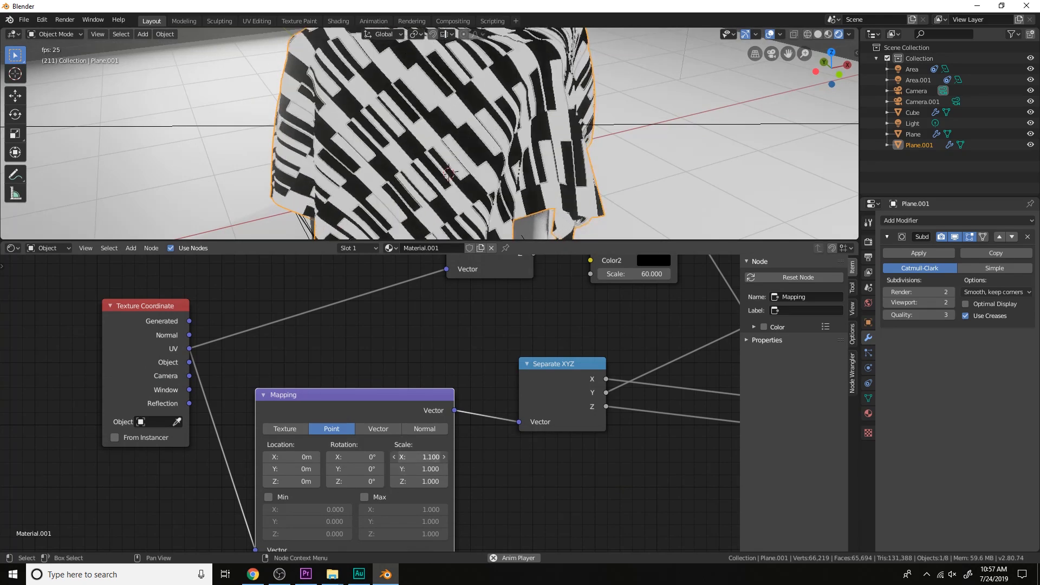
left_click_drag(418, 469, 429, 469)
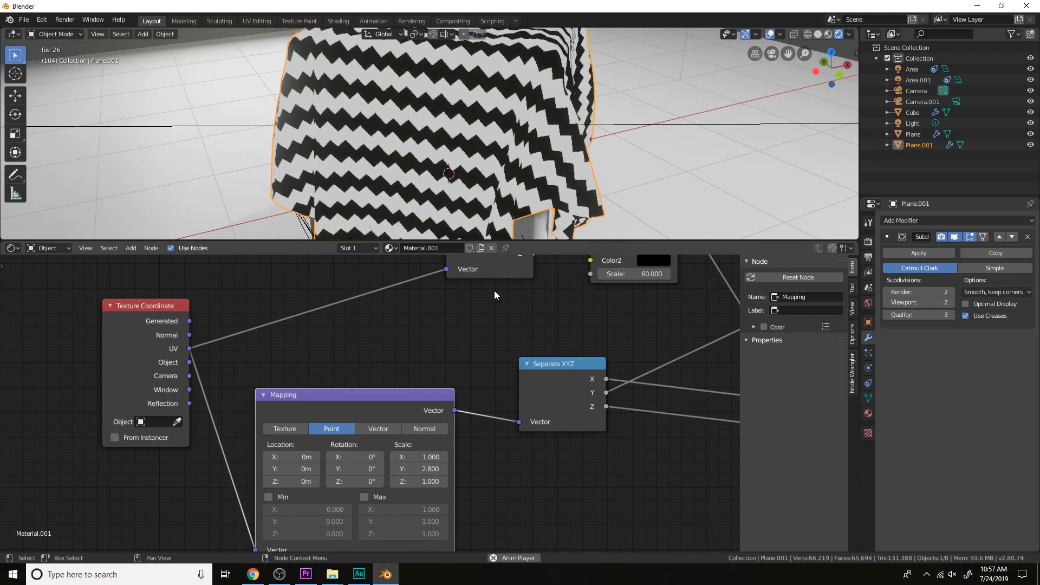
Preview the Checker Texture feeding the Mix node, the Mix node itself and the final Checker Texture on the cloth
scroll(544, 314, "down", 5)
middle_click_drag(631, 303, 442, 424)
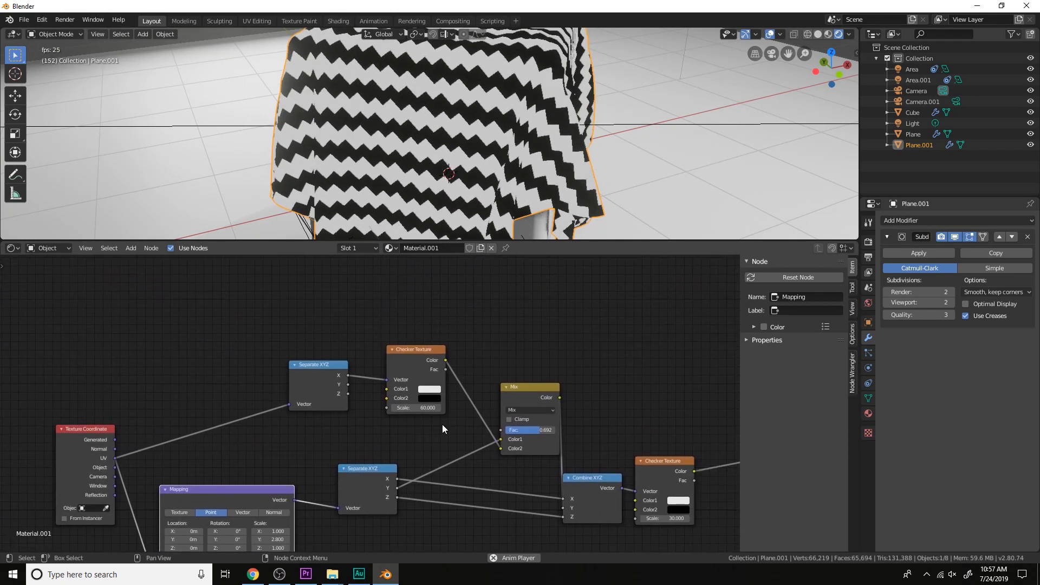
left_click(418, 359, "ctrl+shift")
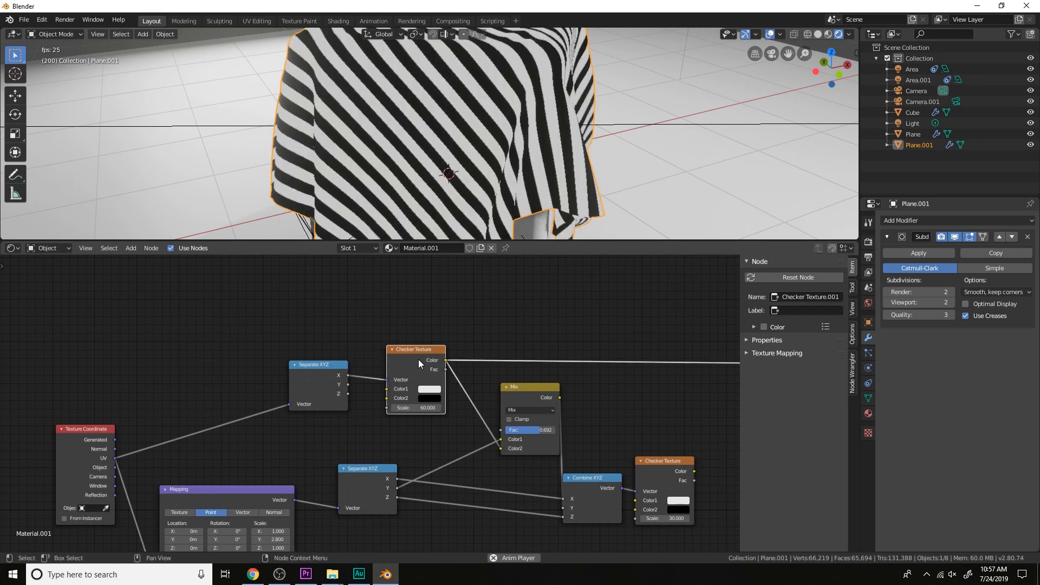
left_click(535, 414, "ctrl+shift")
middle_click_drag(577, 430, 682, 330)
left_click(602, 424, "ctrl+shift")
Lower the Mix node's Fac to 0 to compare the pattern on the cloth, and raise it to about 0.575
scroll(540, 366, "up", 7)
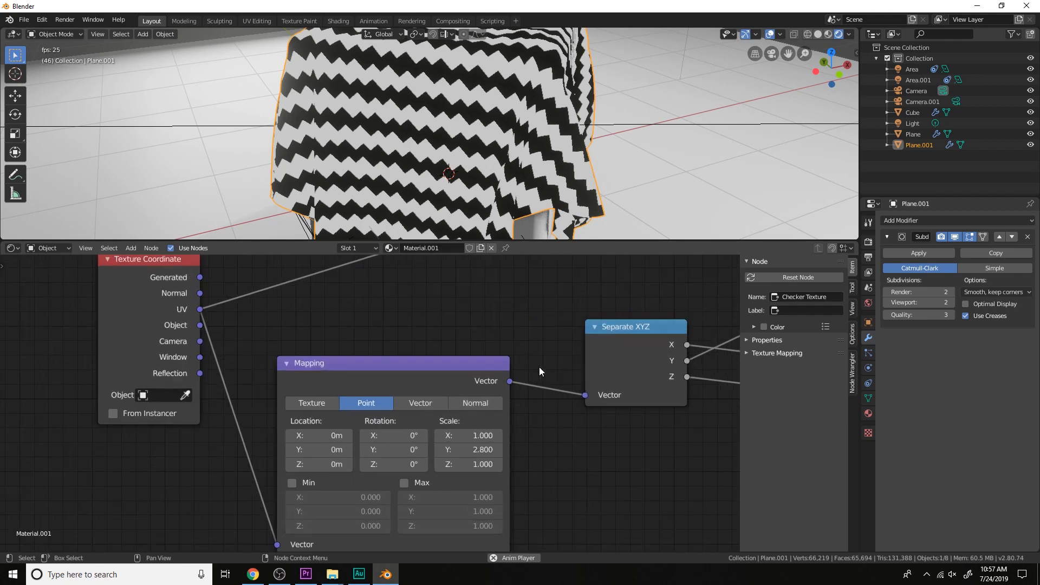
scroll(558, 168, "down", 5)
mouse_move(558, 168)
middle_mouse_down()
mouse_move(532, 183)
mouse_move(528, 222)
mouse_move(544, 163)
middle_mouse_up()
scroll(528, 220, "up", 3)
scroll(710, 327, "down", 5)
middle_click_drag(715, 328, 525, 372)
middle_click_drag(693, 348, 549, 378)
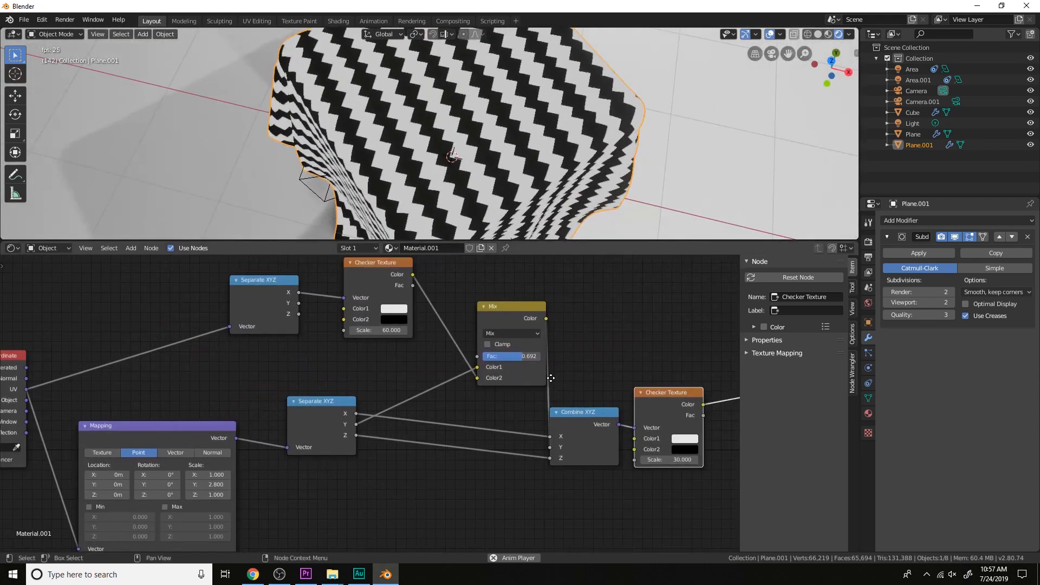
scroll(515, 369, "up", 4)
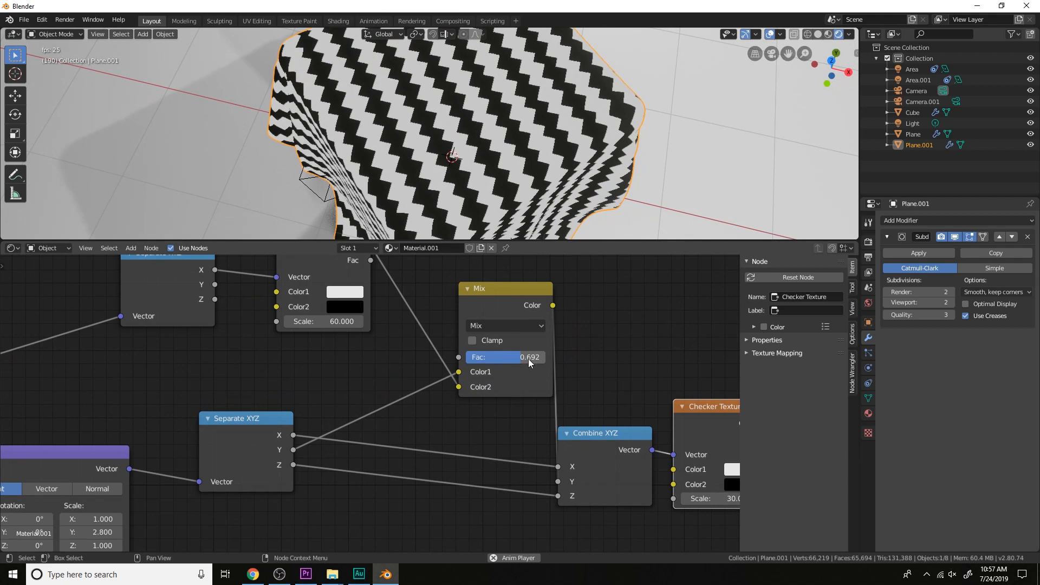
left_click_drag(527, 357, 466, 357)
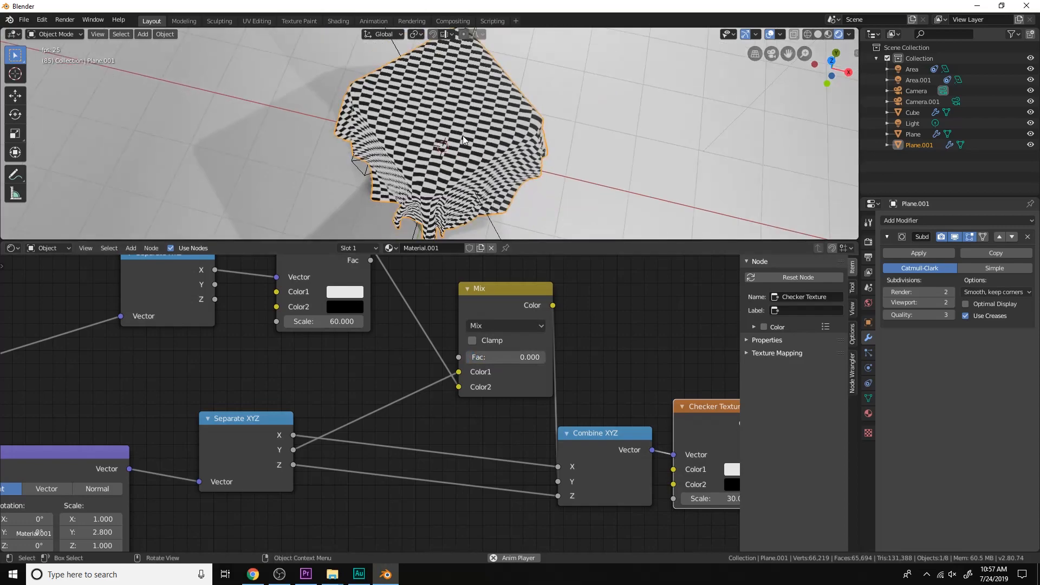
mouse_move(503, 357)
left_mouse_down()
mouse_move(477, 357)
mouse_move(534, 357)
mouse_move(512, 356)
left_mouse_up()
Move the final Checker Texture node farther from Combine XYZ and inspect the pattern on the cloth
scroll(512, 354, "down", 1)
scroll(512, 354, "down", 1)
middle_click_drag(576, 386, 467, 368)
left_click_drag(508, 386, 581, 402)
scroll(574, 401, "down", 1)
middle_click_drag(523, 399, 540, 386)
scroll(540, 386, "up", 1)
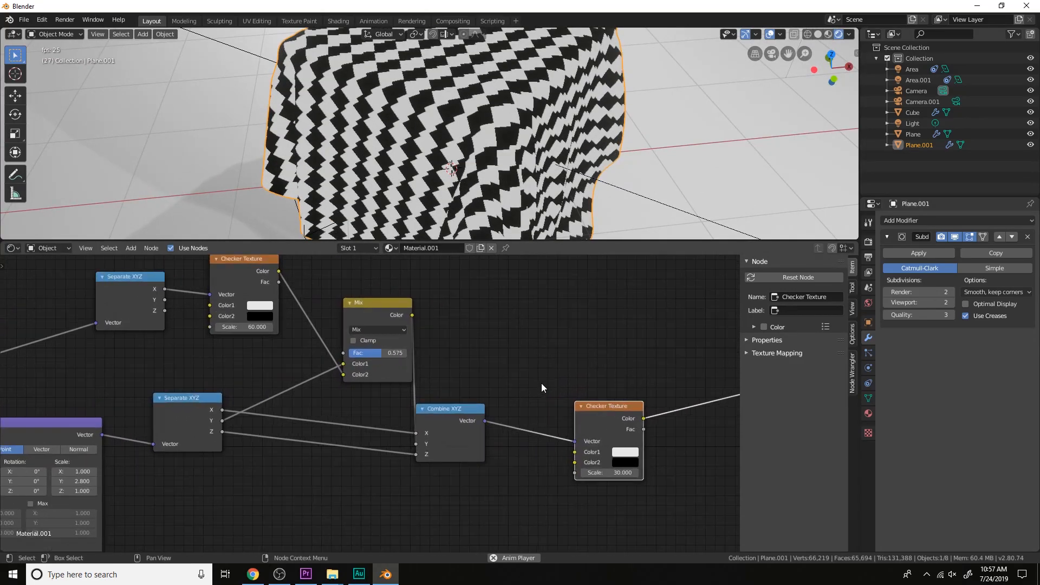
scroll(685, 497, "up", 3)
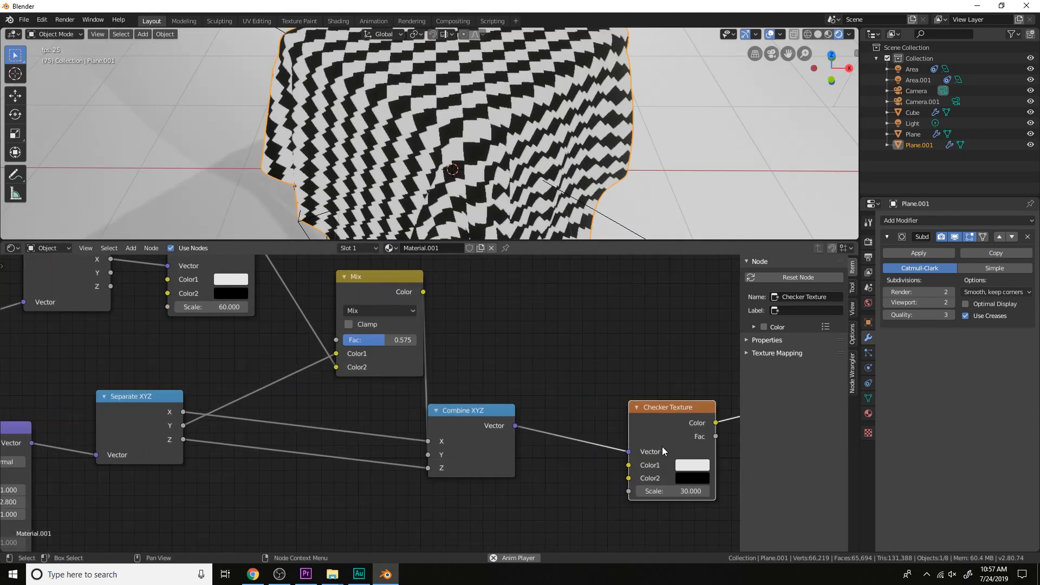
Try different Scale values on the Checker Texture fed by Combine XYZ and settle on 60
middle_click_drag(661, 447, 608, 437)
left_click_drag(627, 476, 758, 477)
left_click(626, 477)
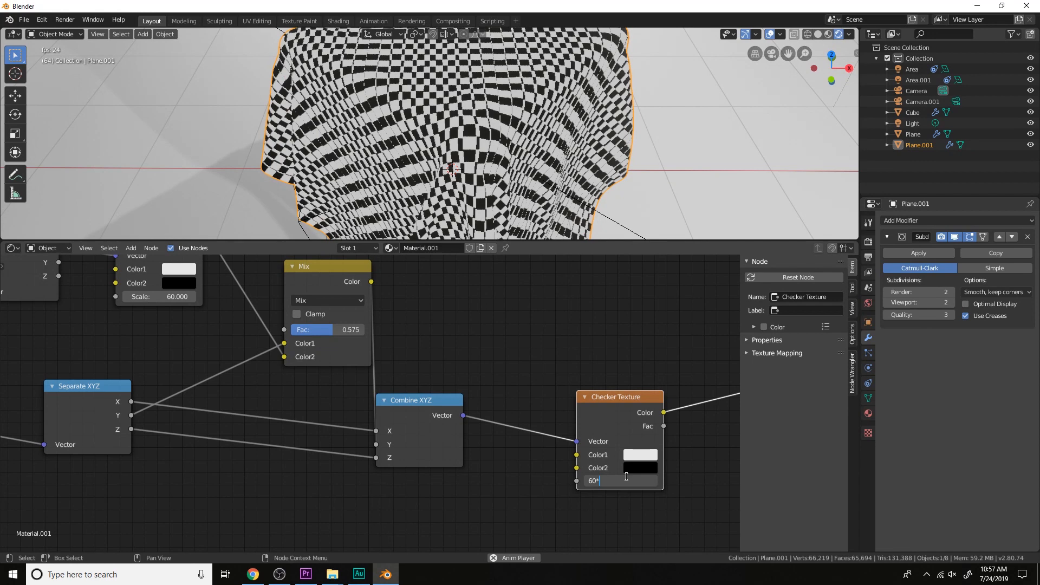
key("Return")
middle_click_drag(537, 61, 573, 102)
scroll(573, 102, "up", 5)
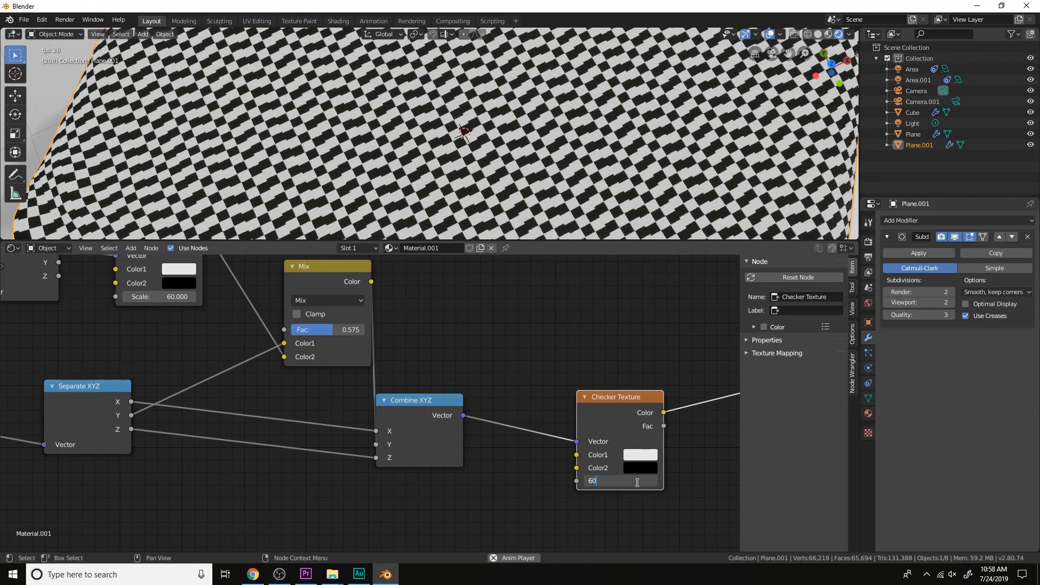
key("Return")
Change the Mix node's blend type to Value and try lowering its Fac to about 0.058
scroll(593, 132, "down", 5)
scroll(462, 332, "down", 1)
middle_click_drag(462, 333, 563, 379)
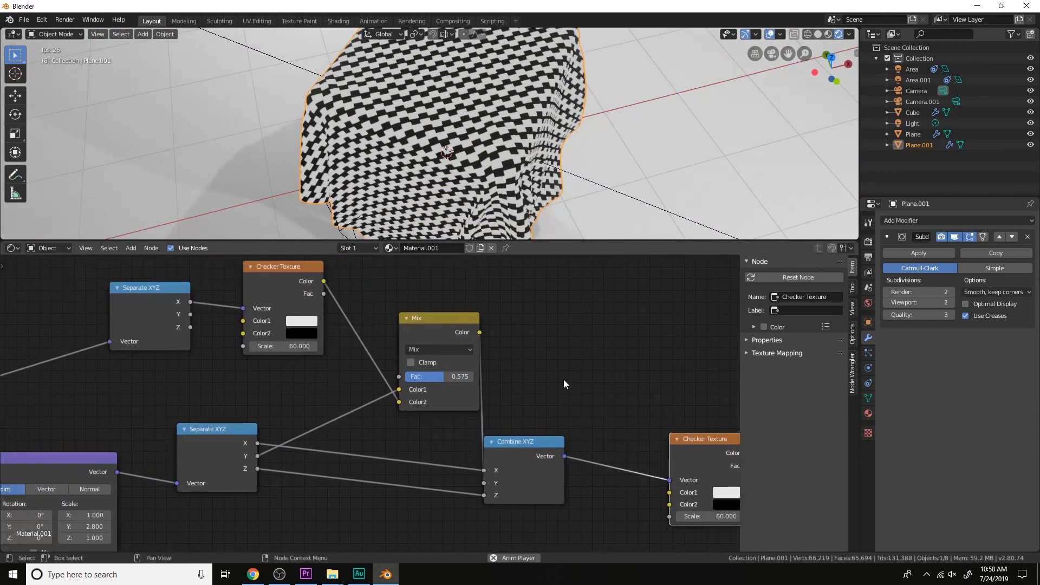
scroll(560, 379, "up", 2)
left_click(463, 409)
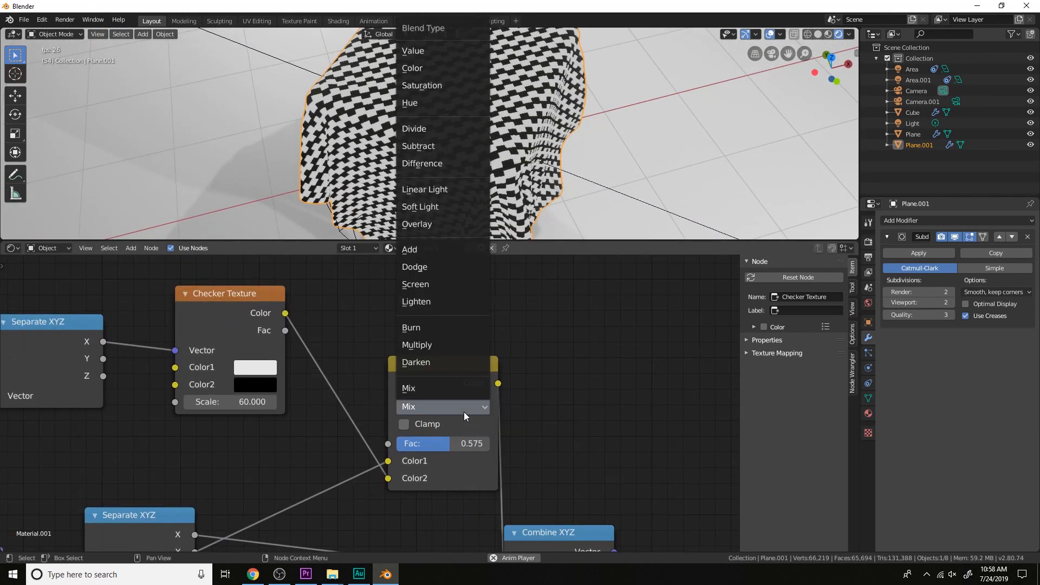
left_click(437, 52)
left_click_drag(444, 444, 401, 444)
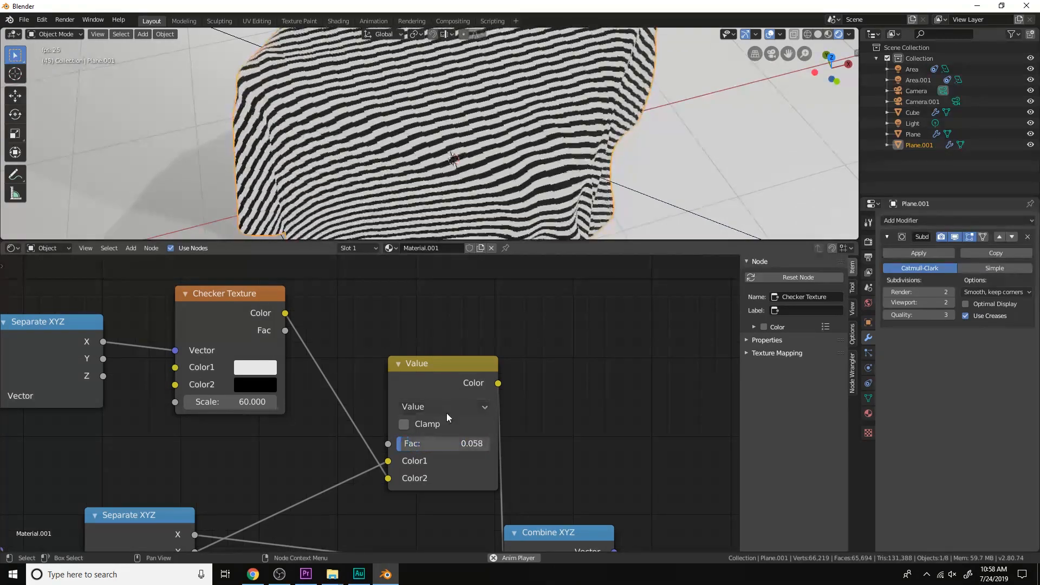
Try the Color and Saturation blend types on the mix node with varying Fac, and settle on Color with Fac 0
left_click(447, 412)
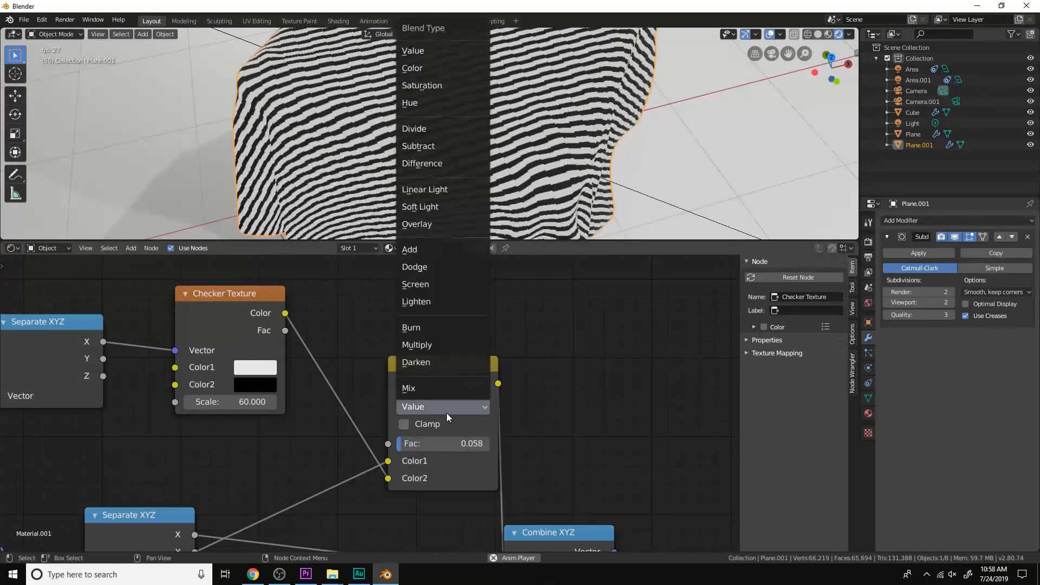
left_click(441, 68)
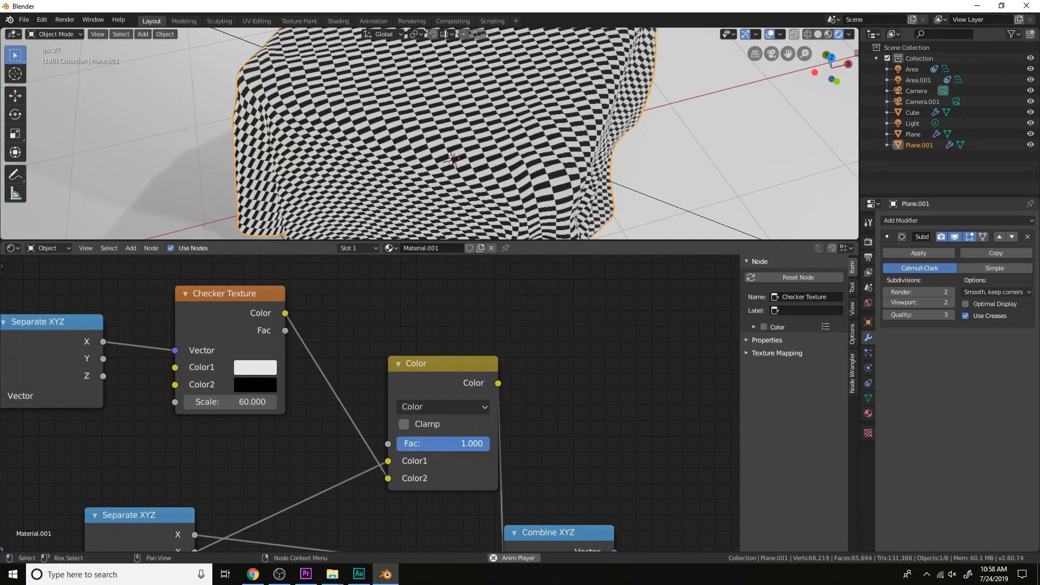
left_click_drag(428, 444, 404, 444)
left_click(436, 408)
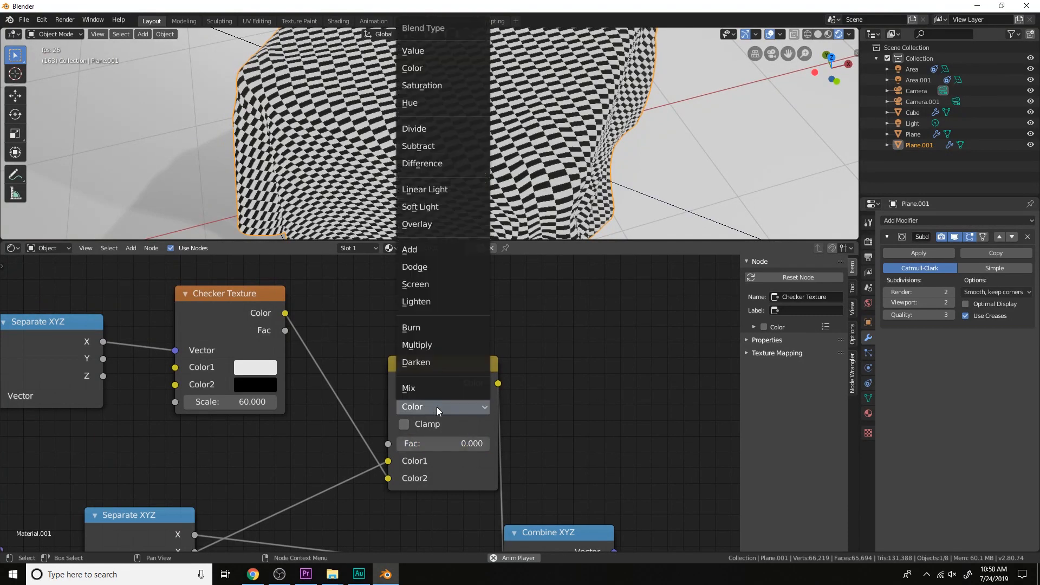
left_click(422, 81)
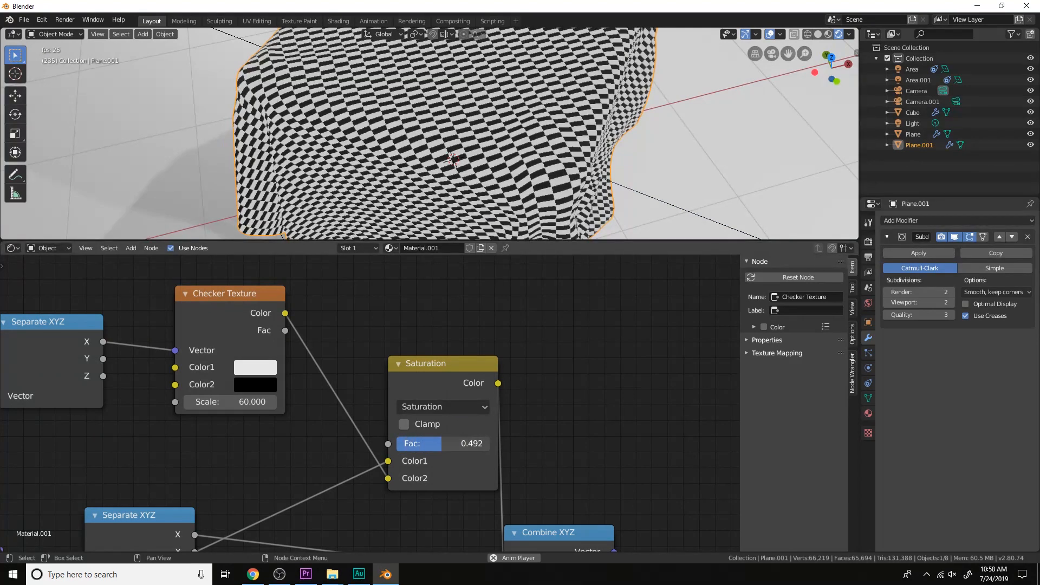
left_click(453, 411)
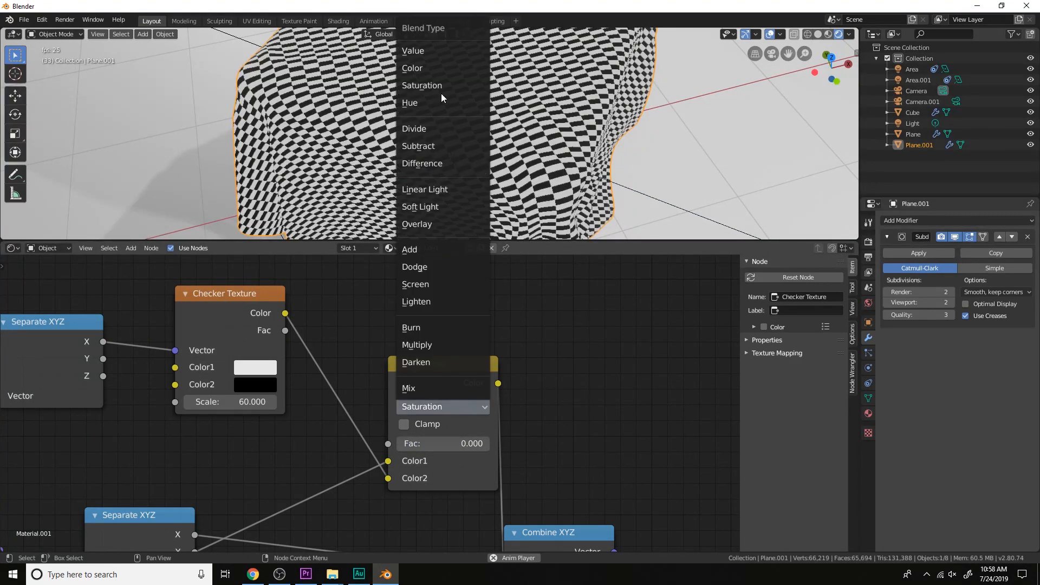
left_click(437, 70)
Change Color2 of the Checker Texture feeding the Color mix node to a medium-bright green
middle_click_drag(362, 360, 577, 347)
scroll(577, 347, "up", 2)
left_click(462, 376)
left_click_drag(511, 203, 511, 200)
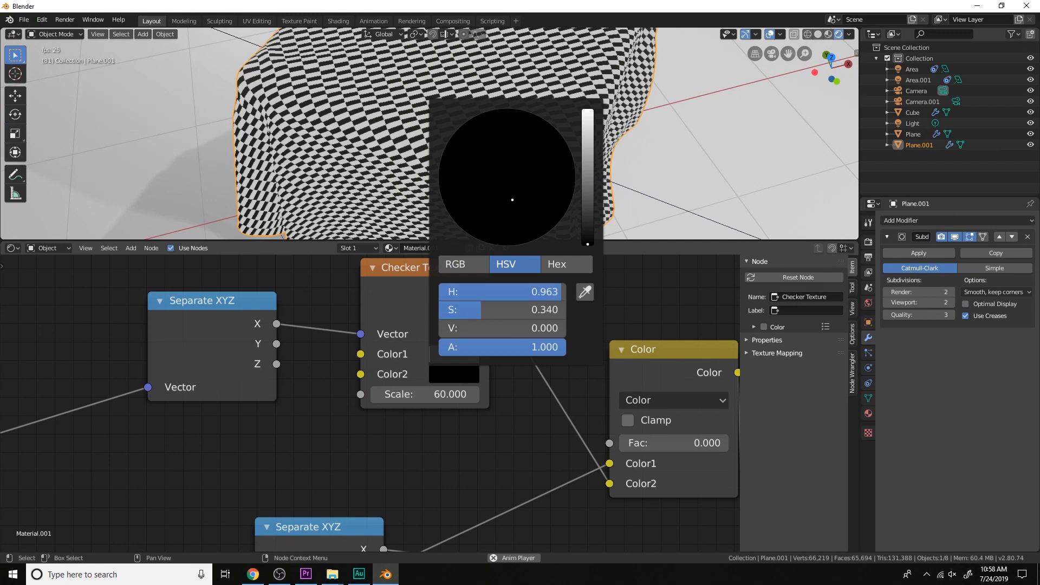
left_click_drag(586, 209, 587, 170)
Raise the Color mix node's Fac to 1
middle_click_drag(636, 391, 534, 385)
left_click_drag(546, 431, 598, 431)
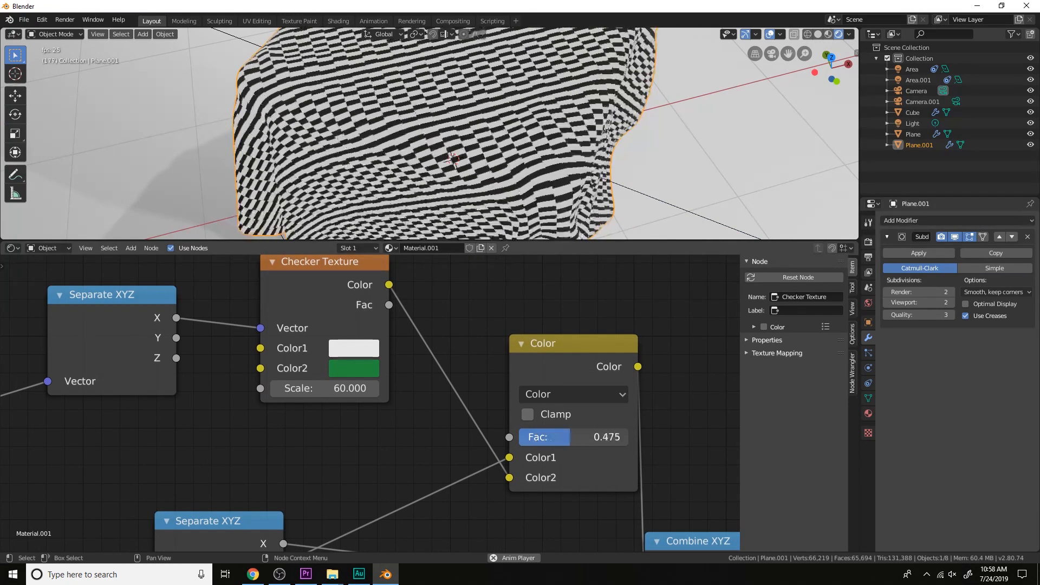
left_click_drag(627, 436, 629, 436)
Change the first Checker Texture's Color2 to blue, hue about 0.554 and saturation about 0.71, and inspect the cloth's pattern
left_click(372, 370)
mouse_move(398, 145)
left_mouse_down()
mouse_move(391, 127)
mouse_move(385, 154)
mouse_move(396, 174)
mouse_move(372, 172)
mouse_move(351, 141)
mouse_move(360, 124)
mouse_move(395, 138)
mouse_move(421, 124)
left_mouse_up()
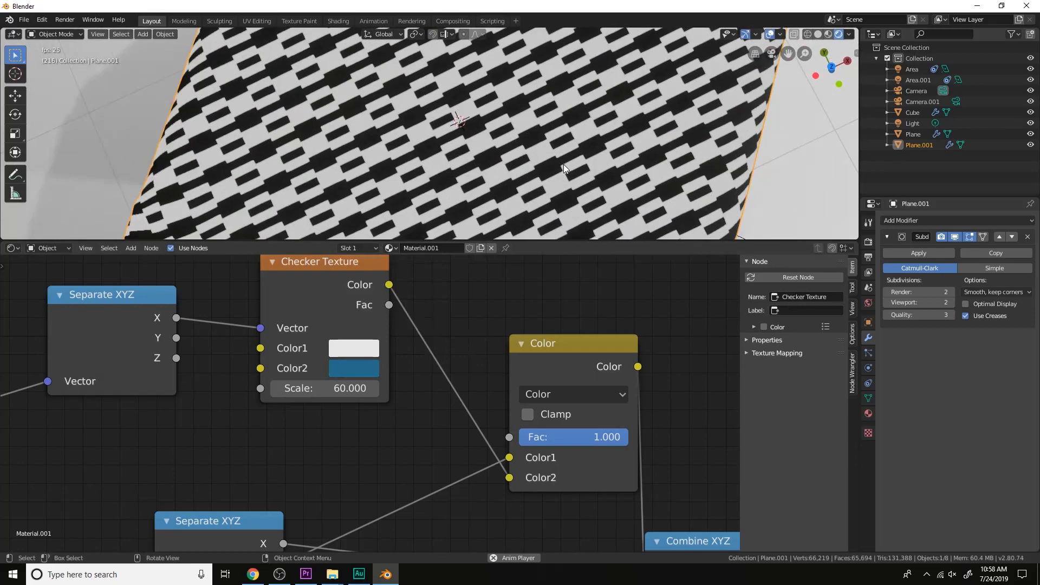
middle_click_drag(560, 186, 544, 109)
Adjust the first Checker Texture's Color2 to a hue of about 0.543 and a saturation of about 0.743
left_click(354, 368)
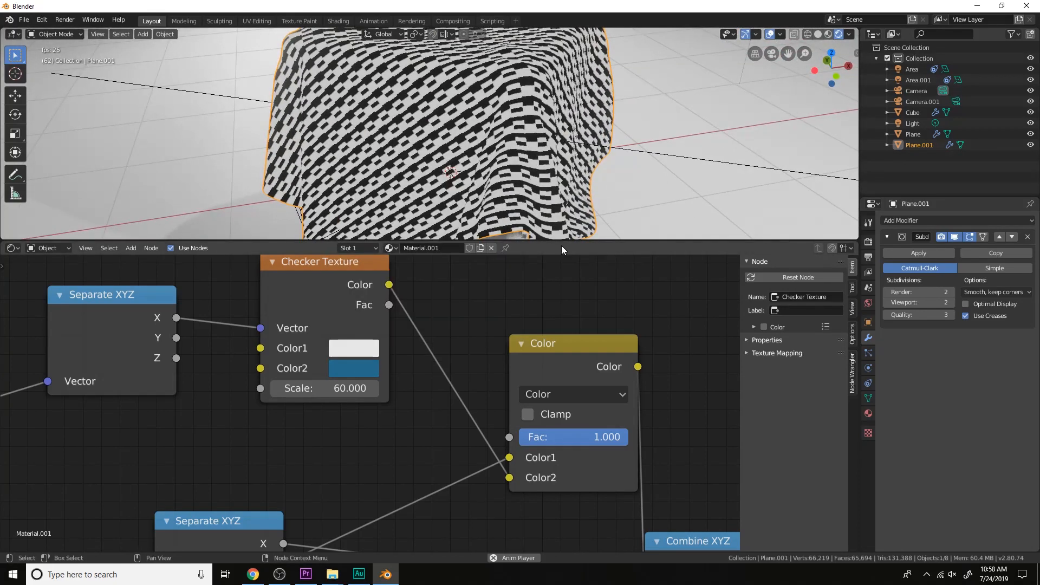
left_click(359, 370)
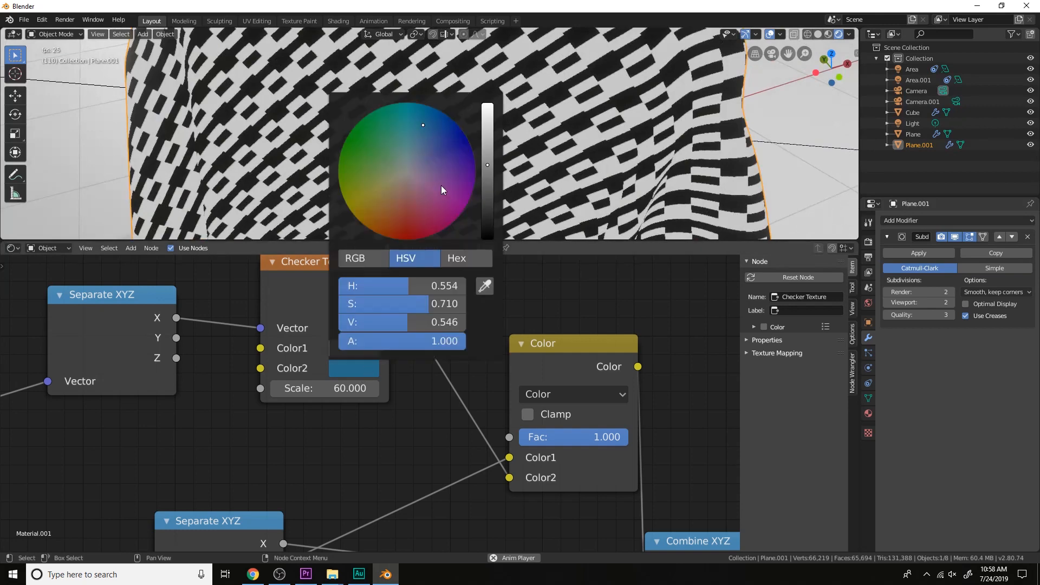
left_click_drag(429, 128, 420, 122)
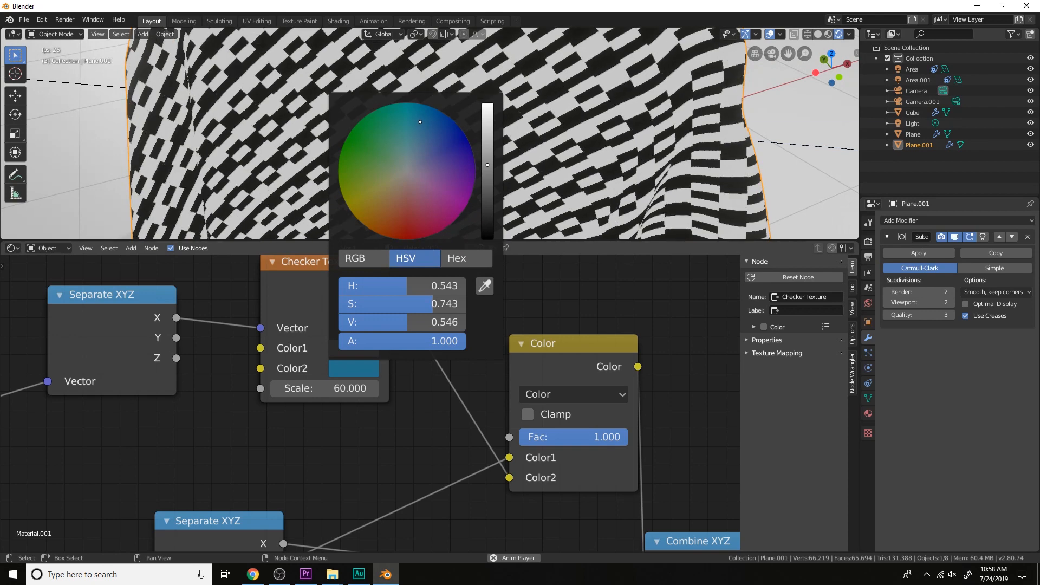
left_click_drag(420, 122, 420, 121)
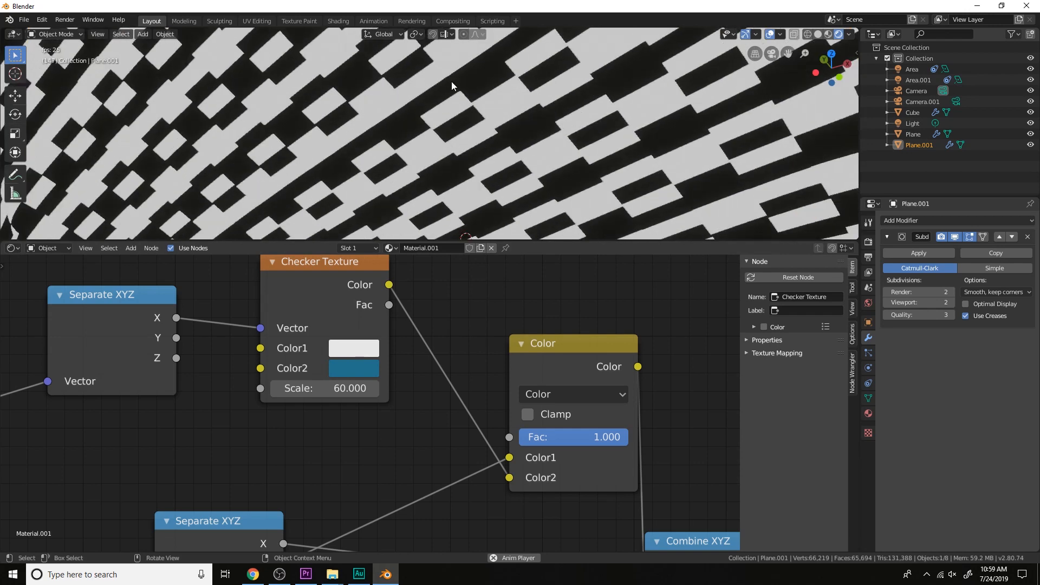
Nudge the first Checker Texture's Color2 slightly further toward teal and inspect the pattern across the cloth
left_click(366, 366)
left_click_drag(421, 121, 418, 118)
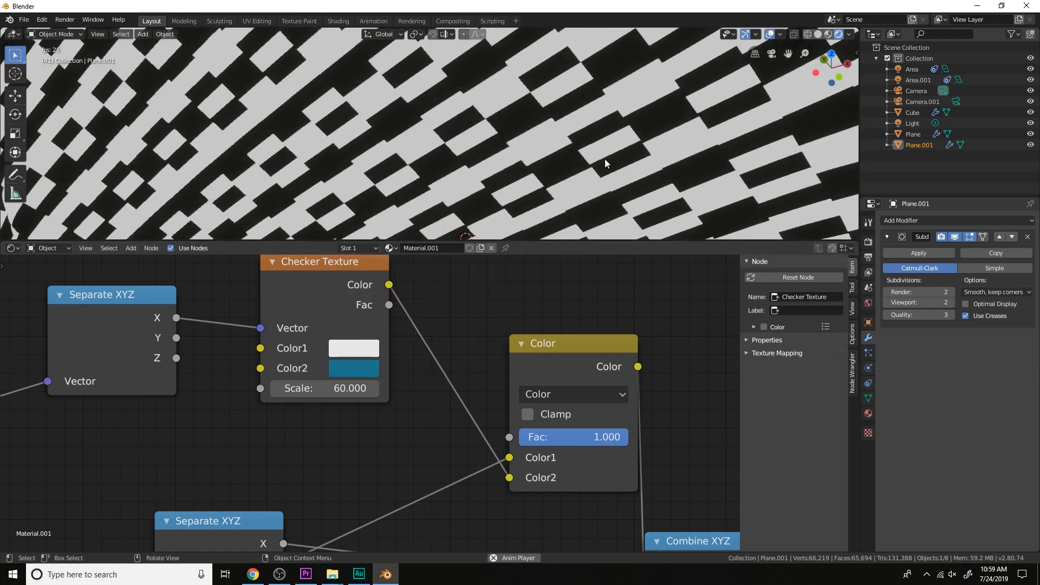
scroll(589, 150, "down", 8)
middle_click_drag(586, 138, 585, 207)
scroll(595, 169, "down", 4)
scroll(583, 201, "up", 3)
scroll(678, 439, "down", 4)
middle_click_drag(678, 439, 679, 427)
scroll(540, 401, "up", 3)
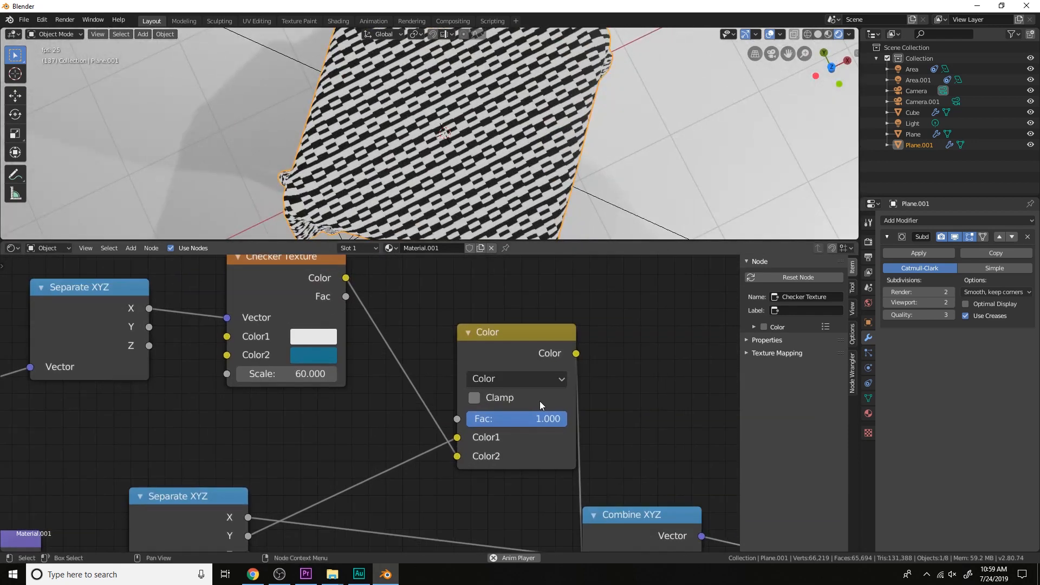
Set the first Checker Texture's Color2 to black and change the mix node's blend type to Saturation
left_click(309, 355)
left_click_drag(437, 193, 437, 235)
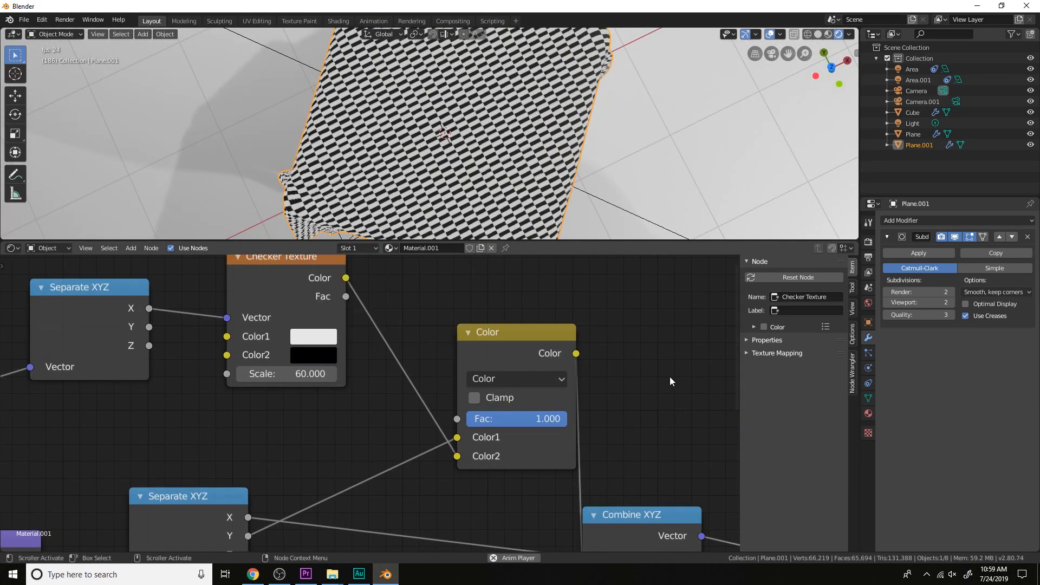
left_click(527, 380)
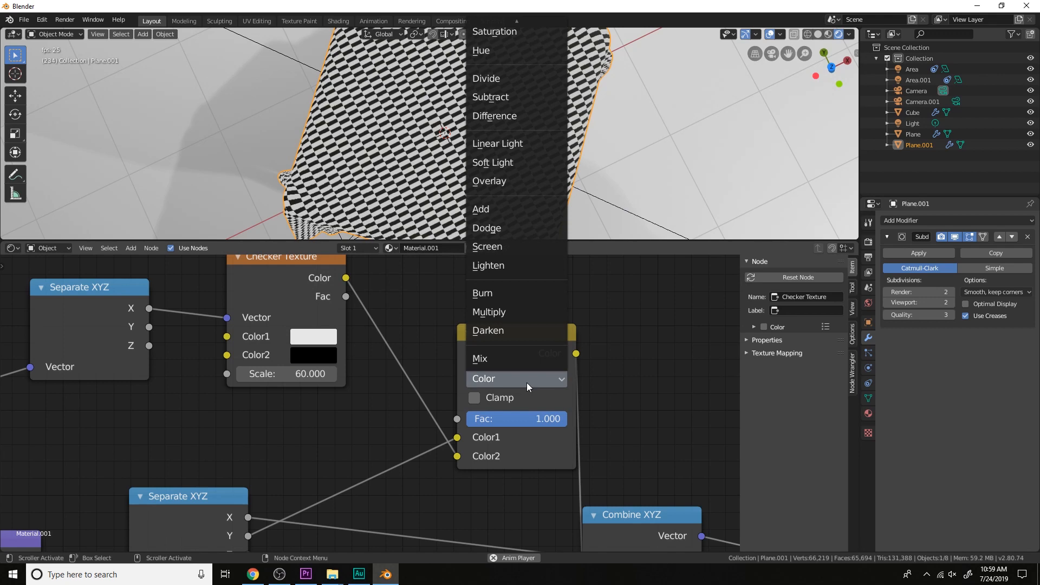
scroll(541, 412, "down", 2)
left_click(473, 459)
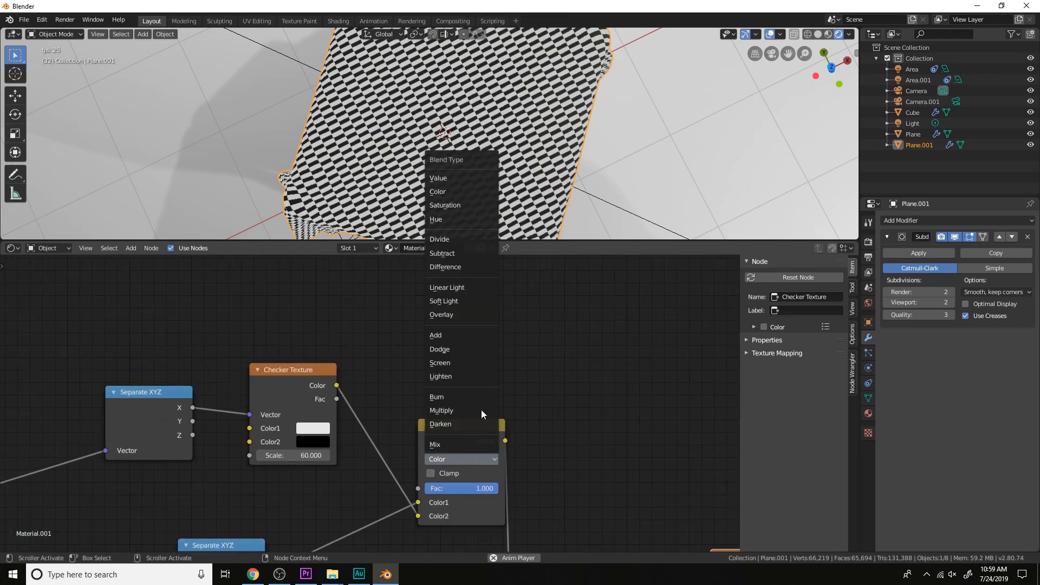
left_click(454, 205)
middle_click_drag(520, 381, 529, 309)
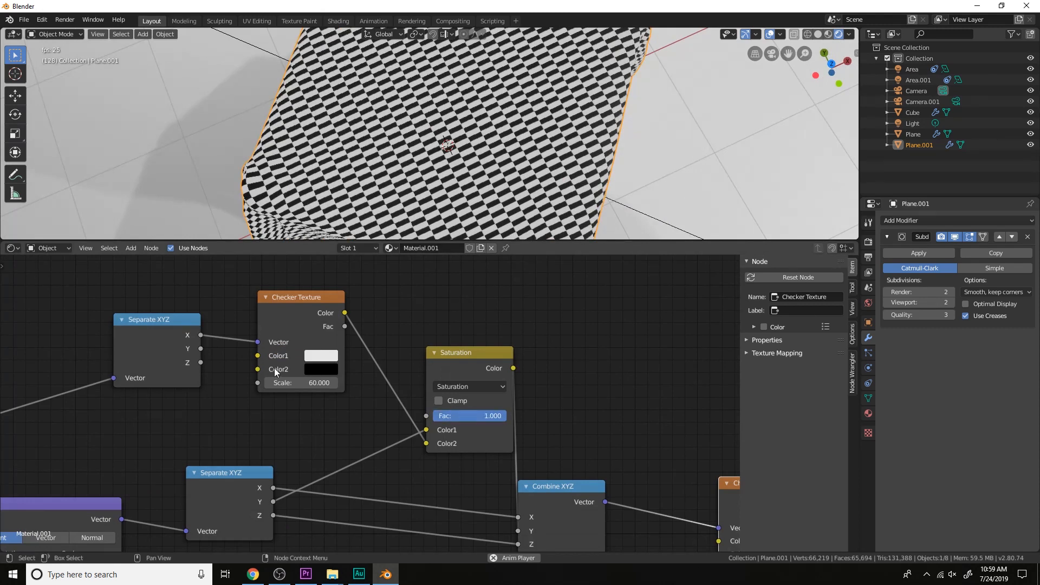
Set the first Checker Texture's Color2 to bright red and change the mix node's blend type to Hue
left_click(321, 368)
left_click_drag(412, 241, 412, 191)
left_click(472, 386)
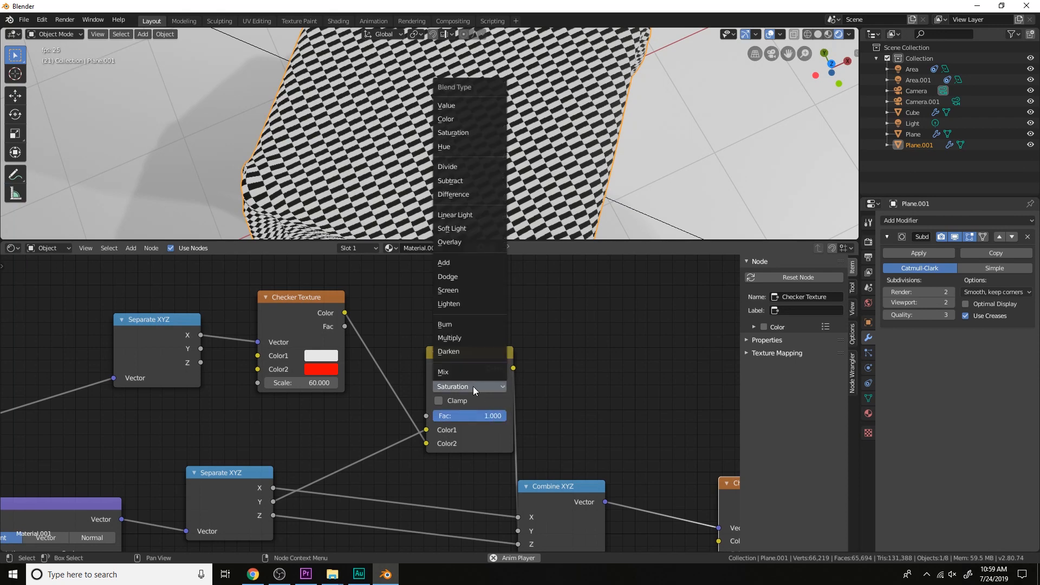
left_click(466, 147)
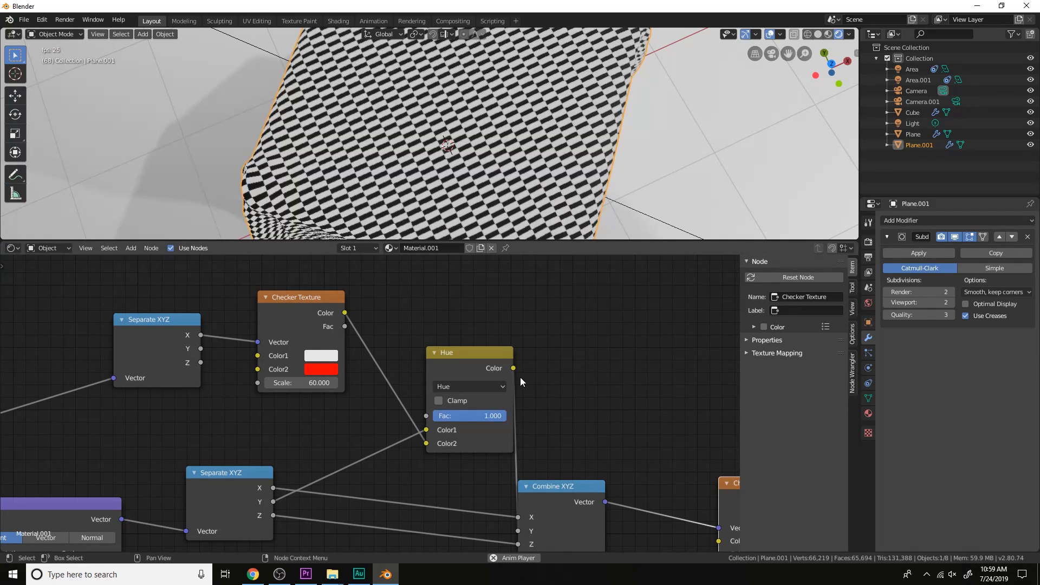
Change the first Checker Texture's Color2 to orange and switch the mix node's blend type to Divide
left_click(321, 370)
left_click_drag(357, 252, 362, 189)
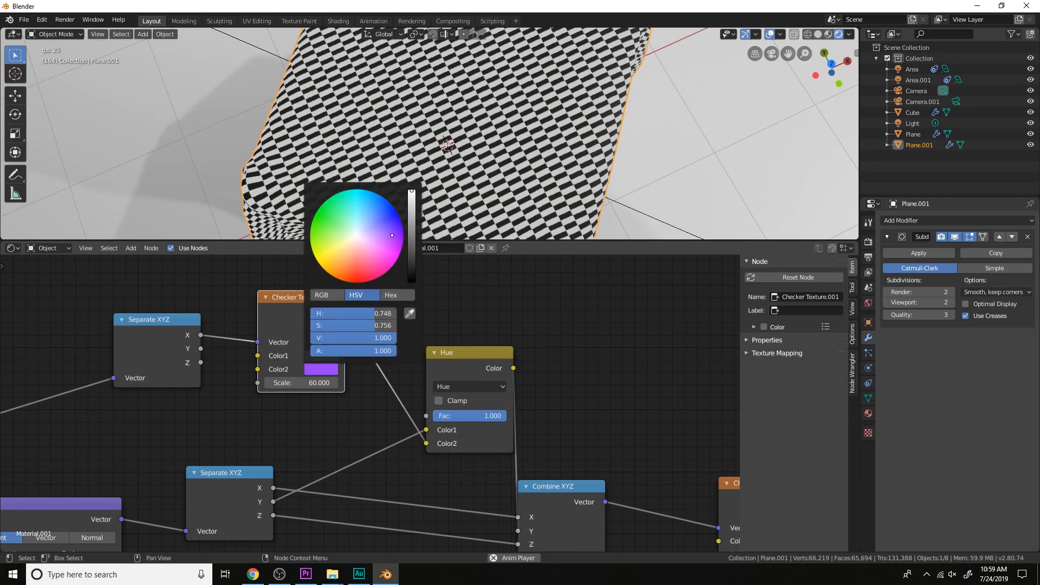
left_click(463, 390)
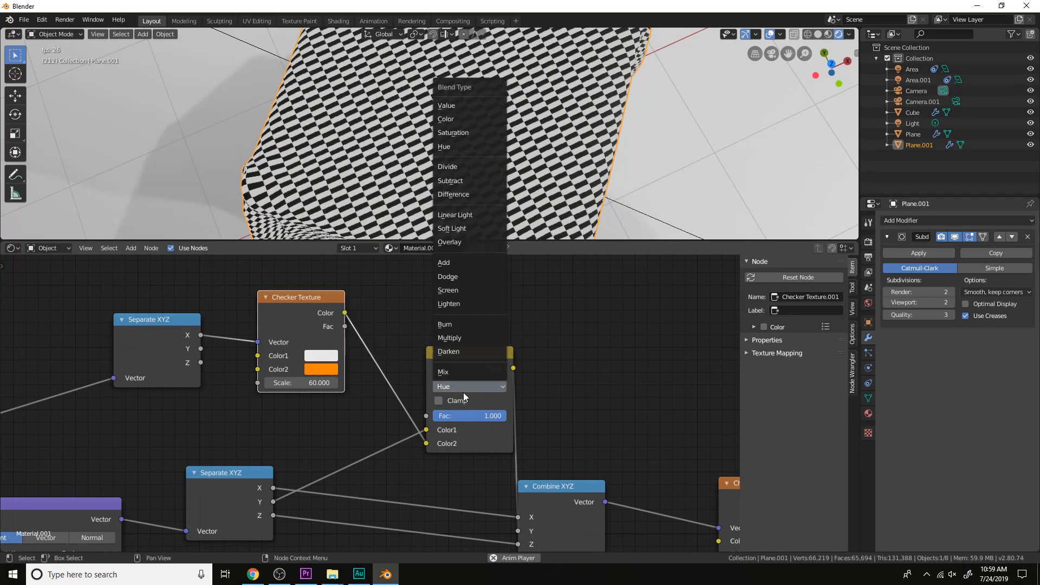
left_click(460, 171)
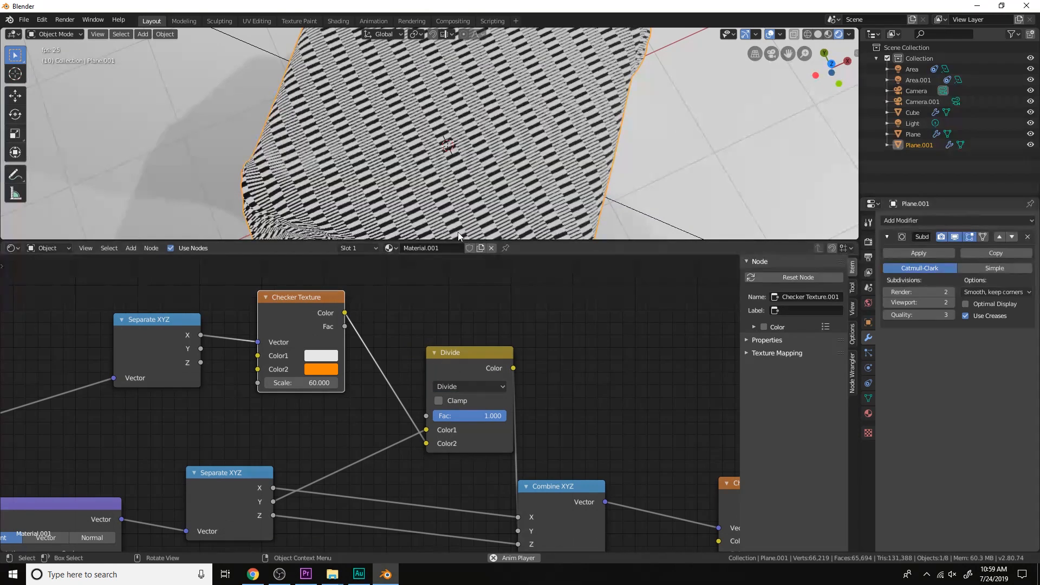
Vary the first Checker Texture's Color2 under the Divide blend, ending on green with hue 0.310 and saturation 1
left_click(322, 371)
left_click_drag(331, 273, 348, 235)
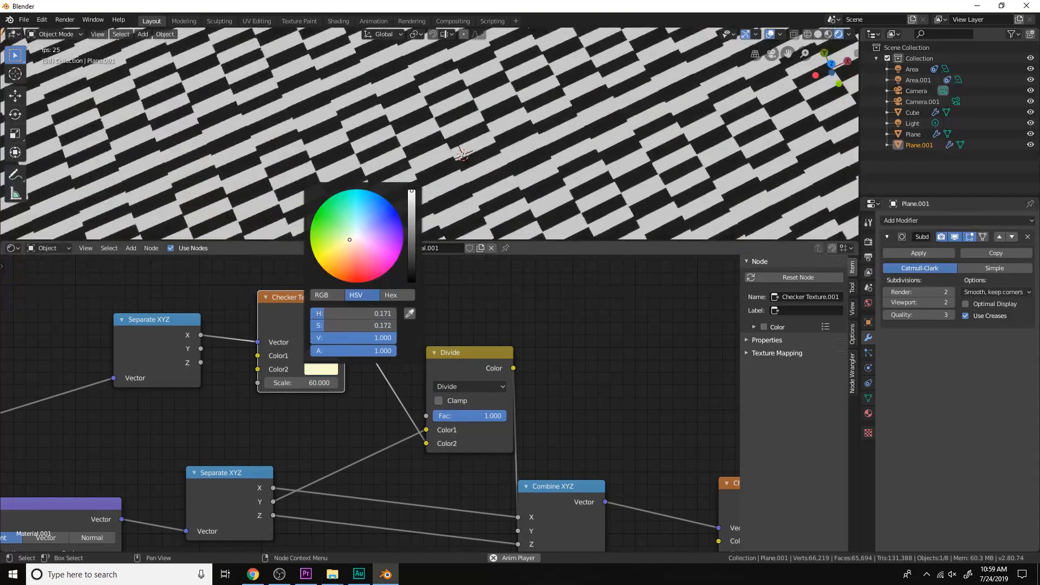
left_click_drag(332, 325, 320, 321)
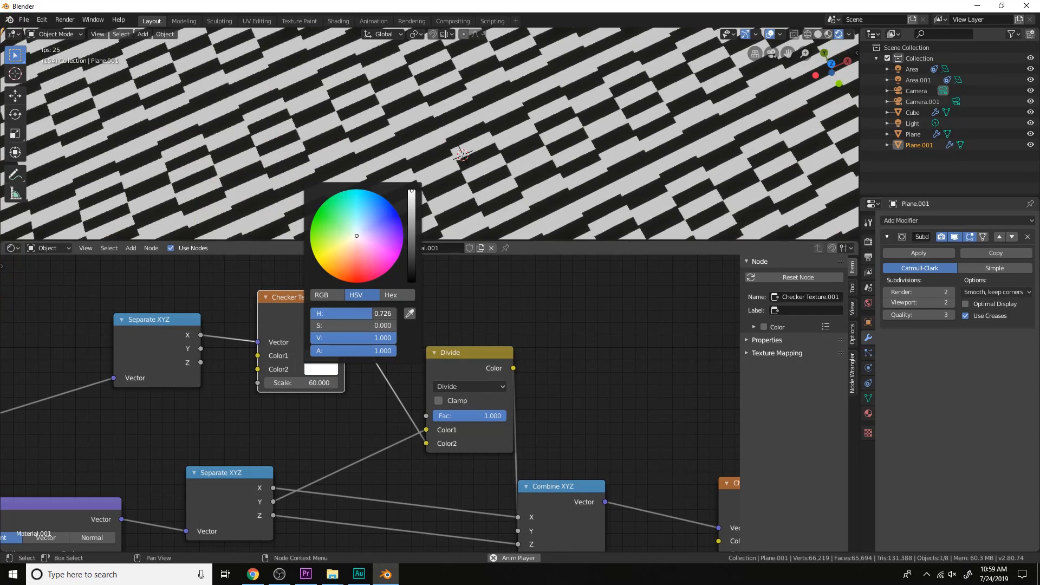
mouse_move(334, 324)
left_mouse_down()
mouse_move(403, 324)
mouse_move(367, 315)
left_mouse_up()
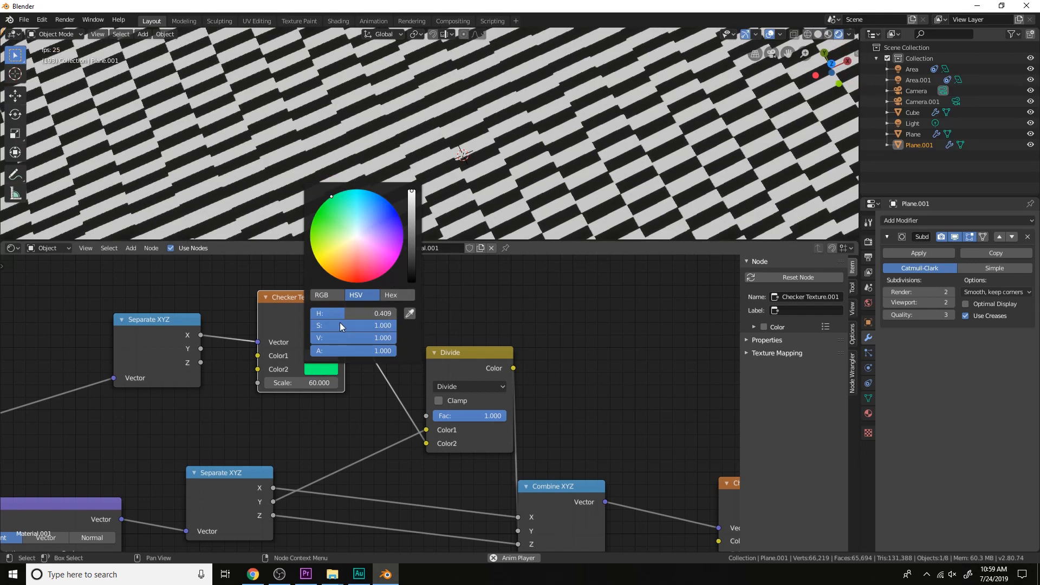
mouse_move(353, 313)
left_mouse_down()
mouse_move(370, 313)
mouse_move(346, 313)
left_mouse_up()
Lower the Divide node's Fac to 0.317 and inspect the pattern across the cloth
scroll(545, 172, "down", 5)
middle_click_drag(547, 171, 556, 142)
scroll(557, 142, "up", 4)
left_click_drag(494, 415, 459, 415)
scroll(571, 156, "down", 5)
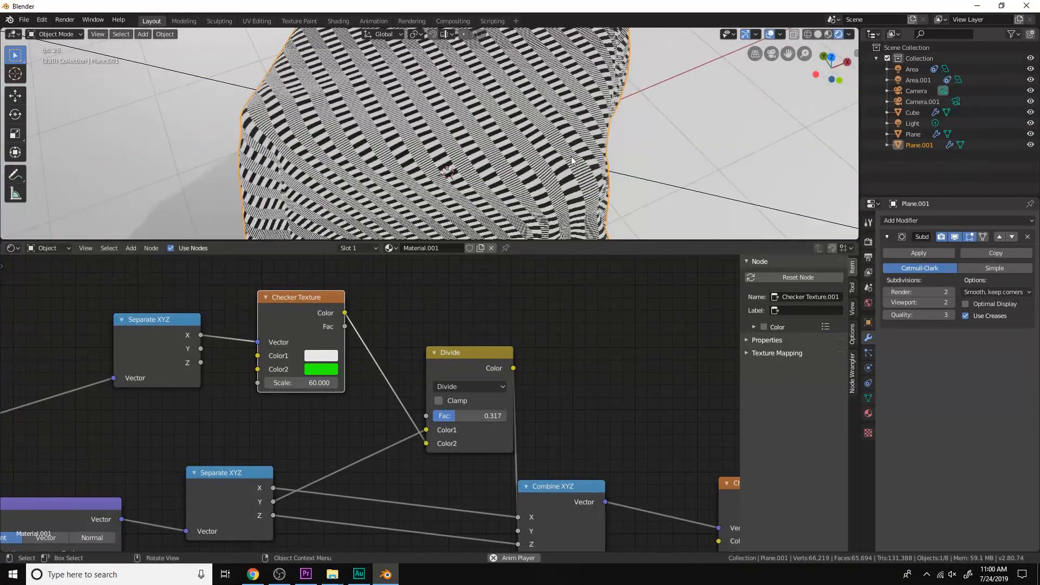
scroll(567, 157, "up", 4)
scroll(387, 323, "up", 1)
Set the first Checker Texture's Color2 to black and adjust the Divide node's Fac to 0.383
left_click(325, 367)
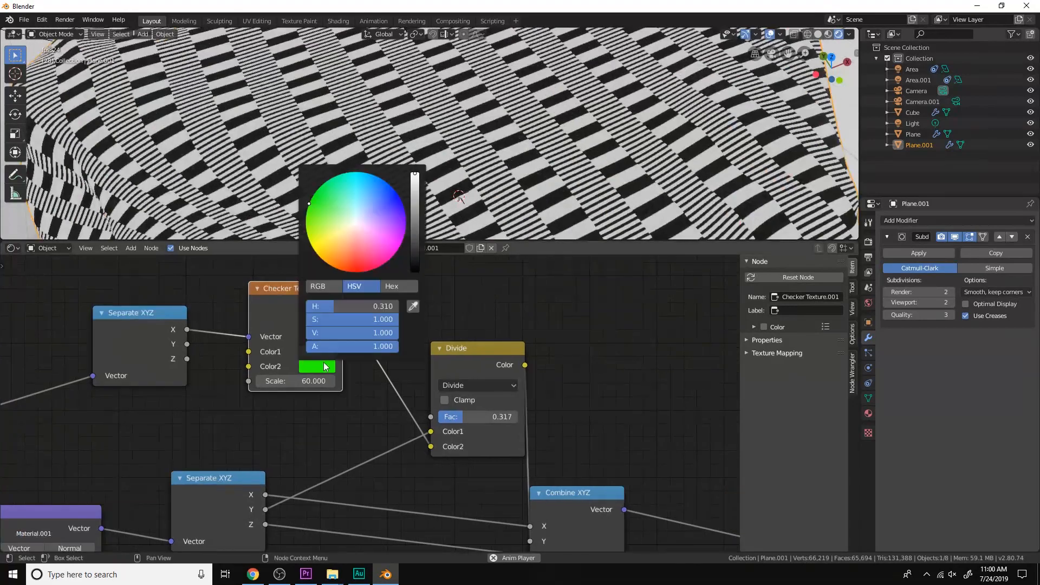
left_click_drag(415, 238, 415, 271)
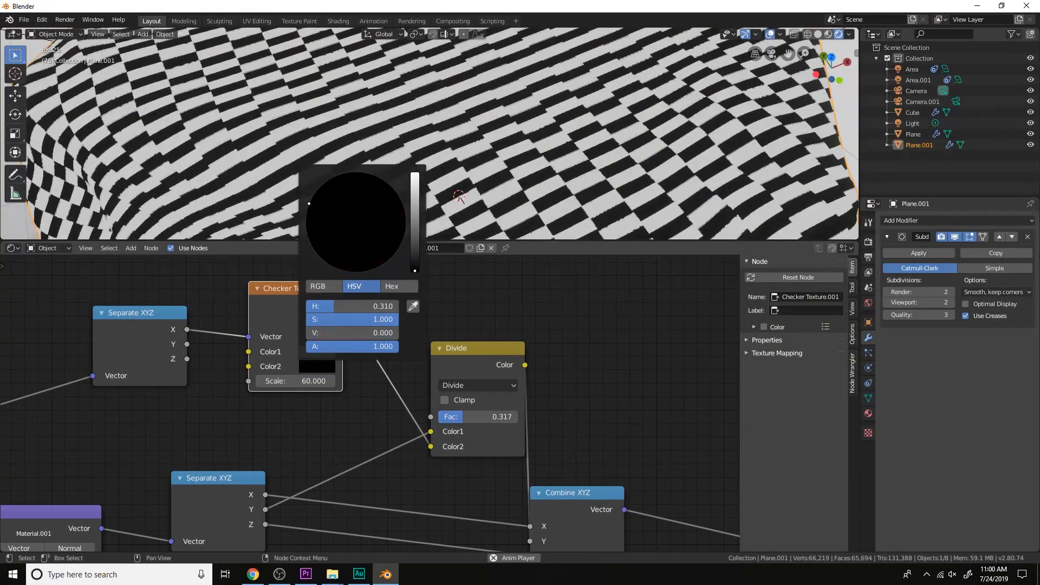
mouse_move(486, 417)
left_mouse_down()
mouse_move(522, 417)
mouse_move(455, 417)
mouse_move(468, 417)
left_mouse_up()
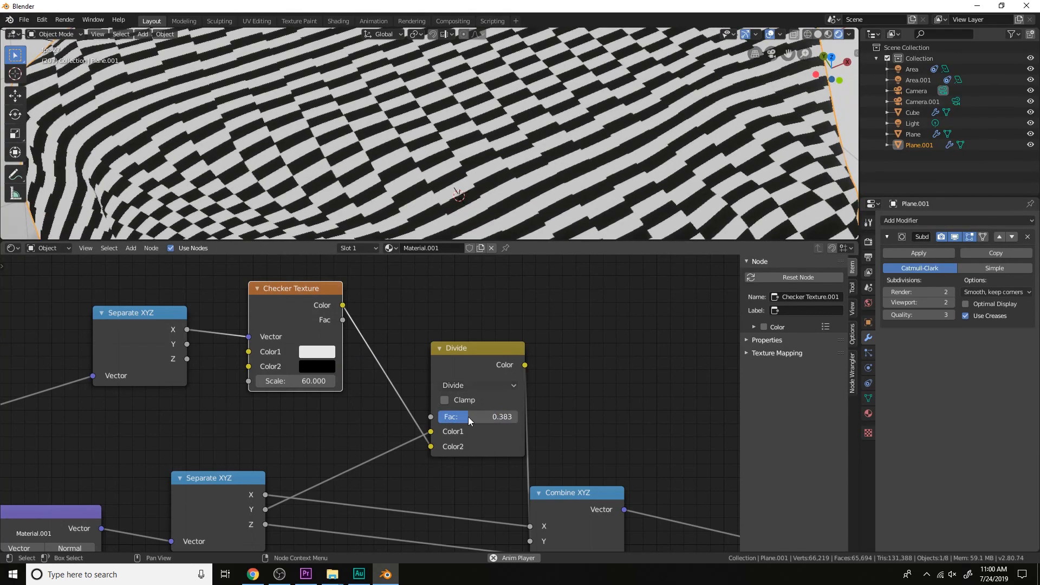
Brighten the first Checker Texture's Color2 to a neutral dark gray with a value of about 0.27
left_click(332, 368)
left_click_drag(337, 333, 360, 333)
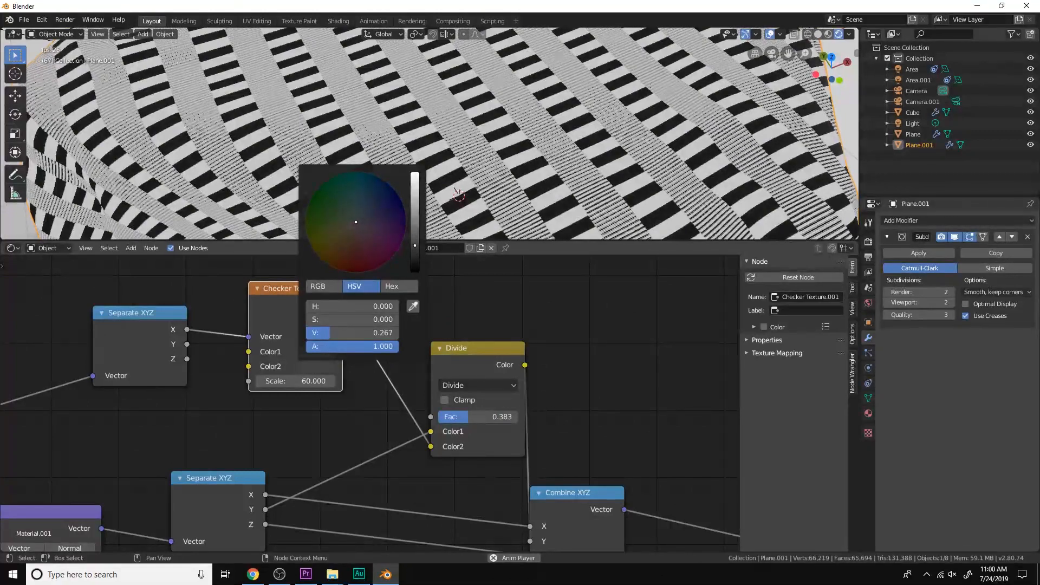
scroll(497, 361, "down", 4)
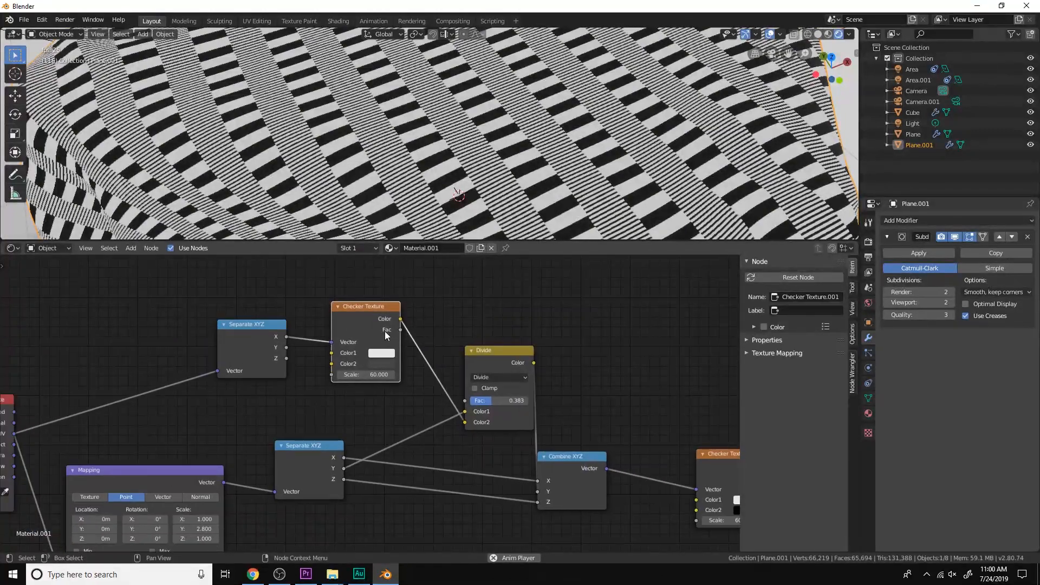
Preview the outputs of the first Checker Texture, the Divide node and the final Checker Texture on the cloth
left_click(384, 323, "ctrl+shift")
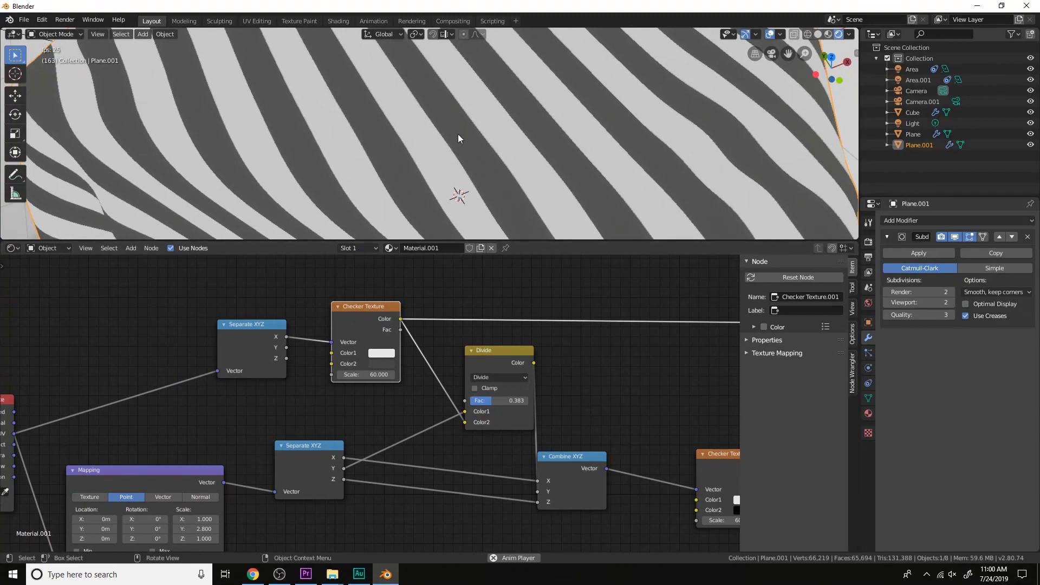
left_click(499, 355, "ctrl+shift")
scroll(590, 398, "down", 1)
middle_click_drag(592, 398, 645, 440)
left_click(616, 425, "ctrl+shift")
scroll(518, 427, "up", 8)
Lower the mix node's Fac to 0.2 and change its blend type from Divide to Subtract
mouse_move(522, 458)
left_mouse_down()
mouse_move(557, 458)
mouse_move(487, 458)
mouse_move(506, 458)
left_mouse_up()
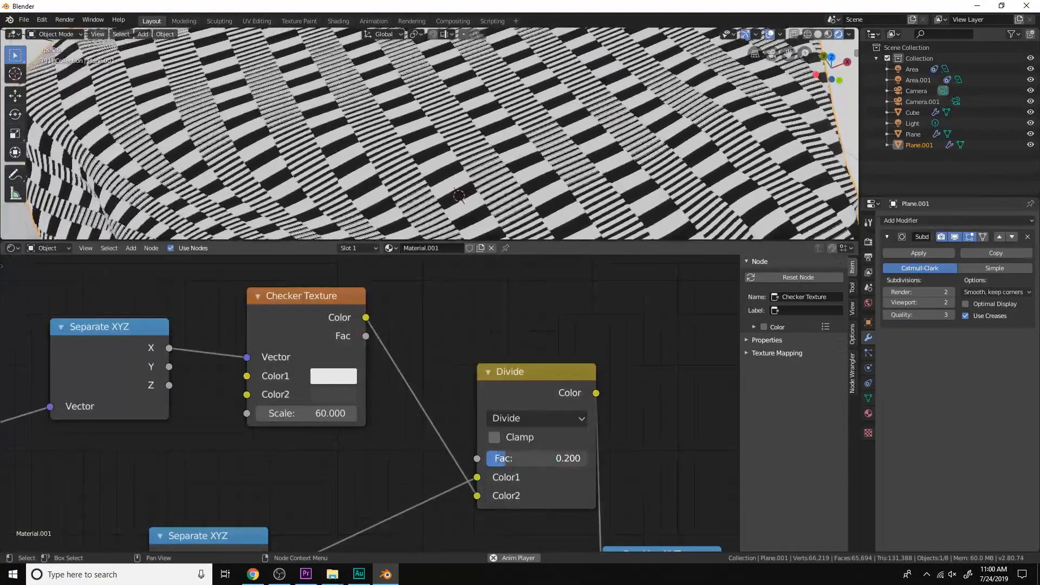
left_click(533, 418)
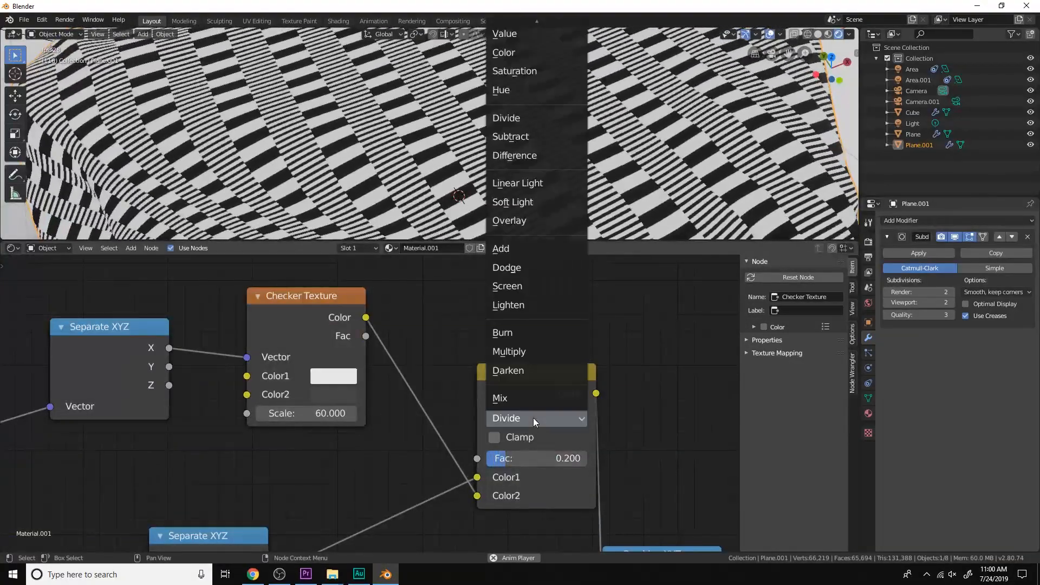
left_click(538, 139)
Raise the Subtract node's Fac to 1
scroll(566, 418, "down", 2)
middle_click_drag(566, 418, 565, 391)
left_click_drag(461, 410, 526, 410)
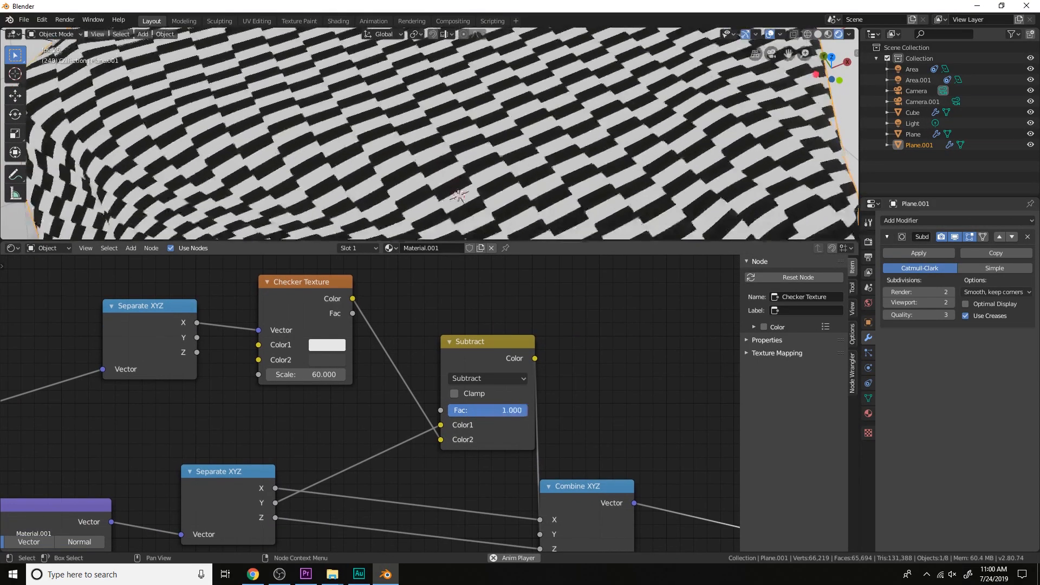
Set the first Checker Texture's Color2 to dark green, hue 0.297 and saturation 0.663, and lower the Subtract node's Fac to 0.358
left_click(328, 359)
mouse_move(375, 222)
left_mouse_down()
mouse_move(366, 199)
mouse_move(352, 222)
mouse_move(329, 228)
left_mouse_up()
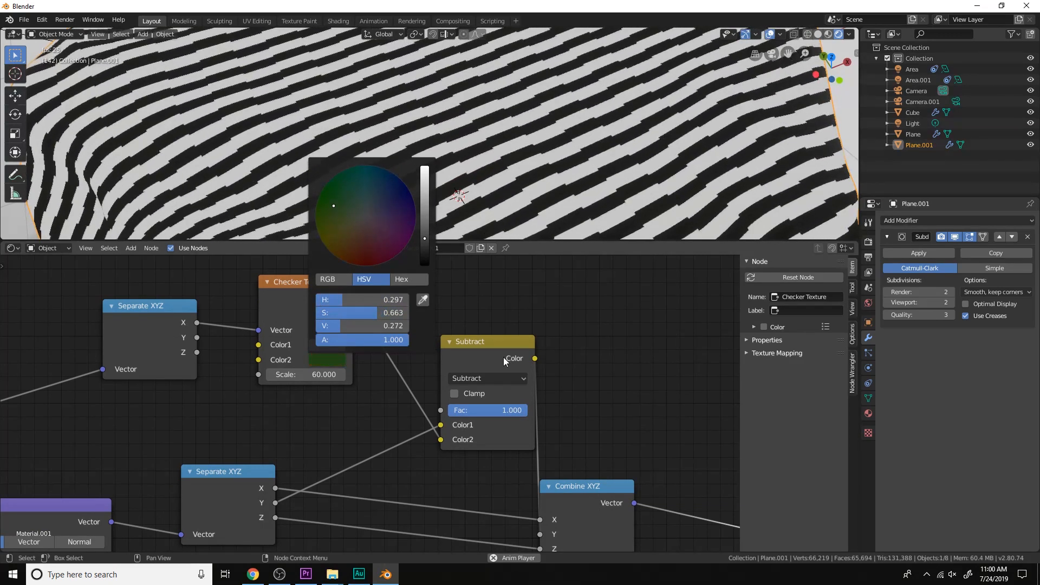
left_click_drag(514, 410, 476, 410)
scroll(531, 415, "down", 4)
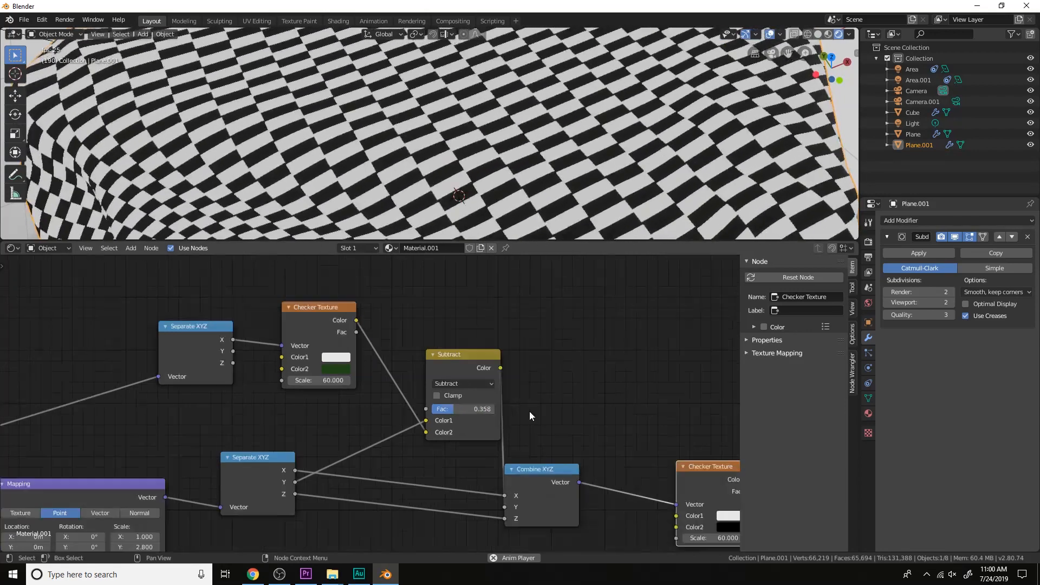
Try Scale values of 28 and 24.7 on the final Checker Texture and return it to 60
middle_click_drag(532, 416, 503, 350)
left_click_drag(666, 463, 492, 463)
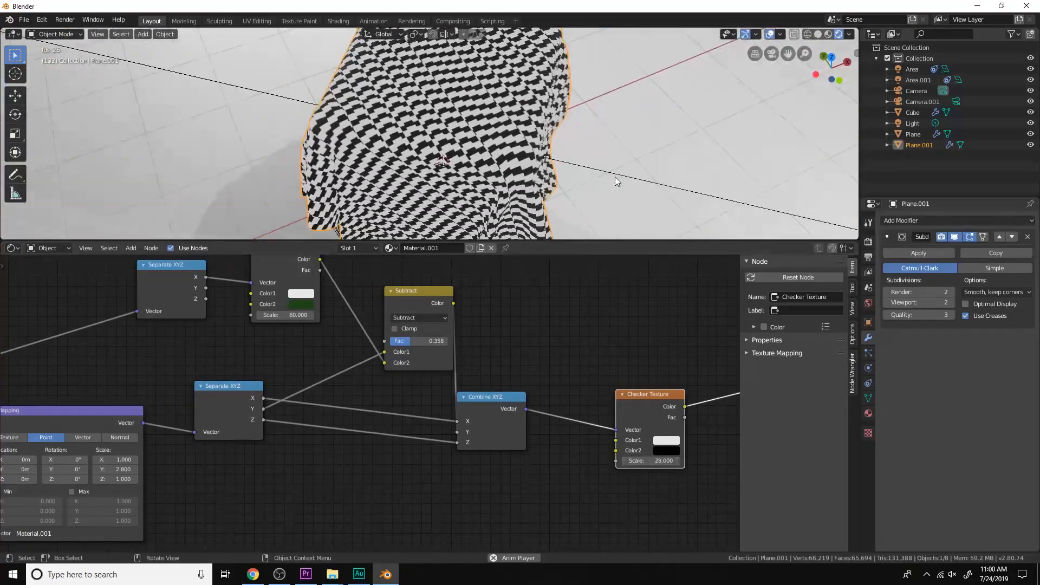
left_click_drag(650, 460, 632, 460)
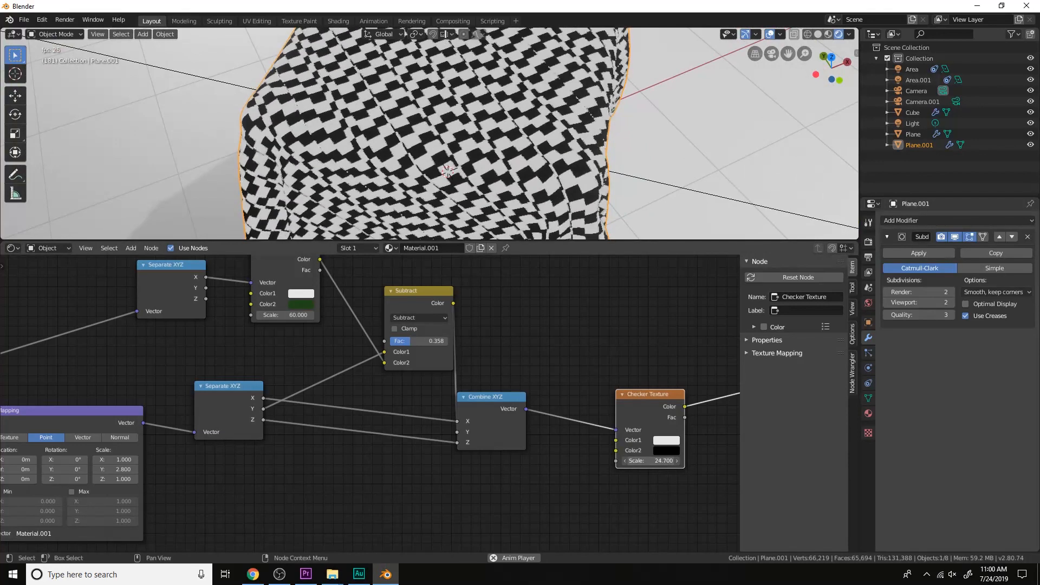
type("6")
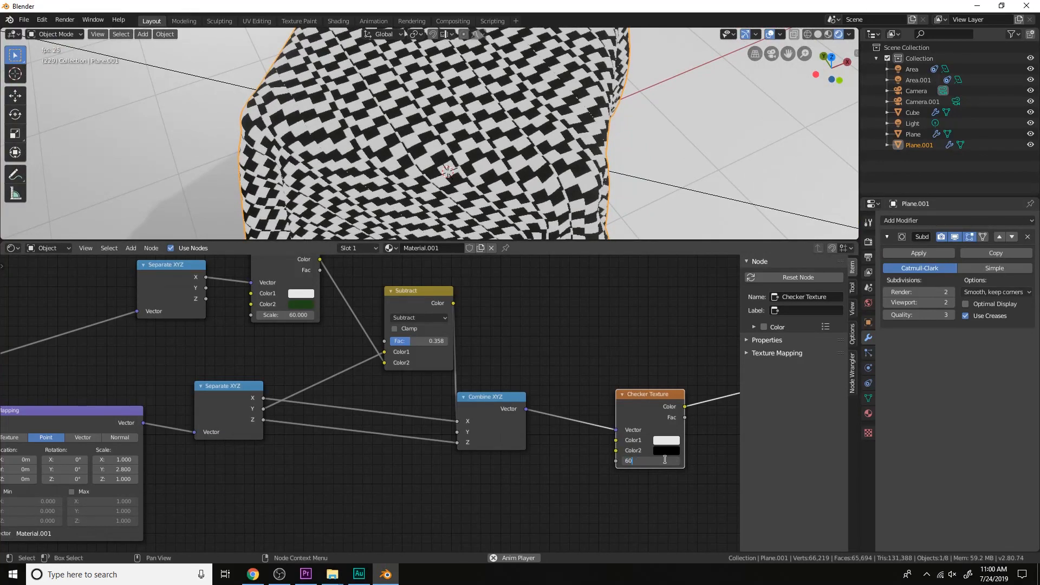
type("0")
key("Return")
Change the mix node's blend type to Difference and inspect the pattern on the draped cloth
middle_click_drag(530, 389, 562, 457)
scroll(562, 457, "up", 2)
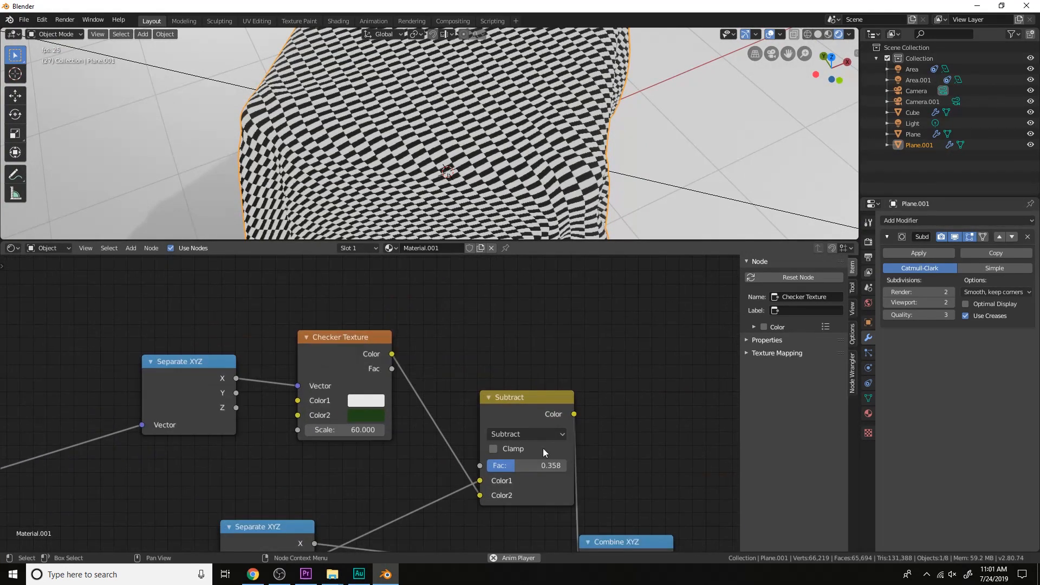
left_click(523, 436)
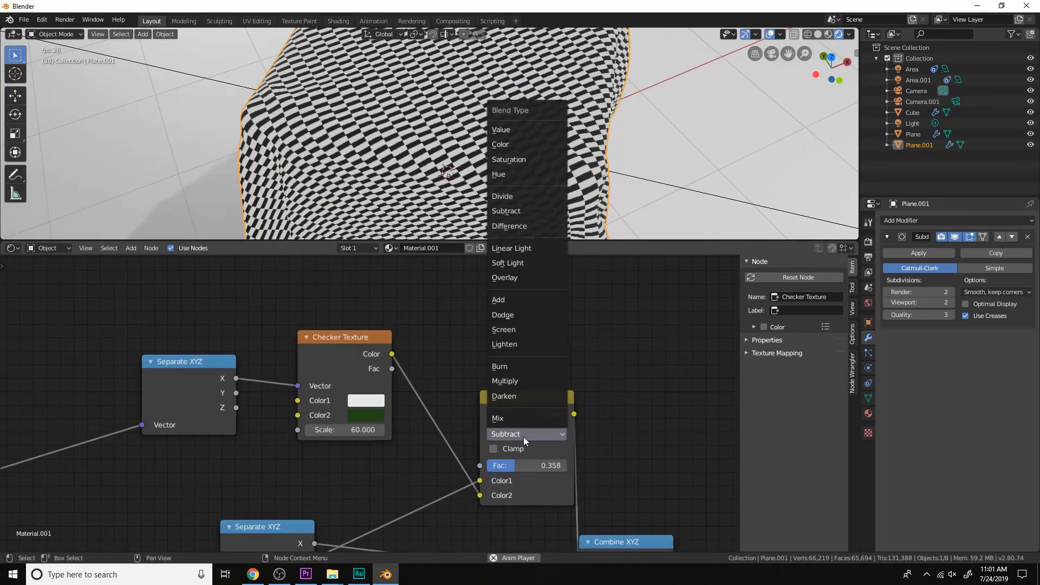
left_click(521, 223)
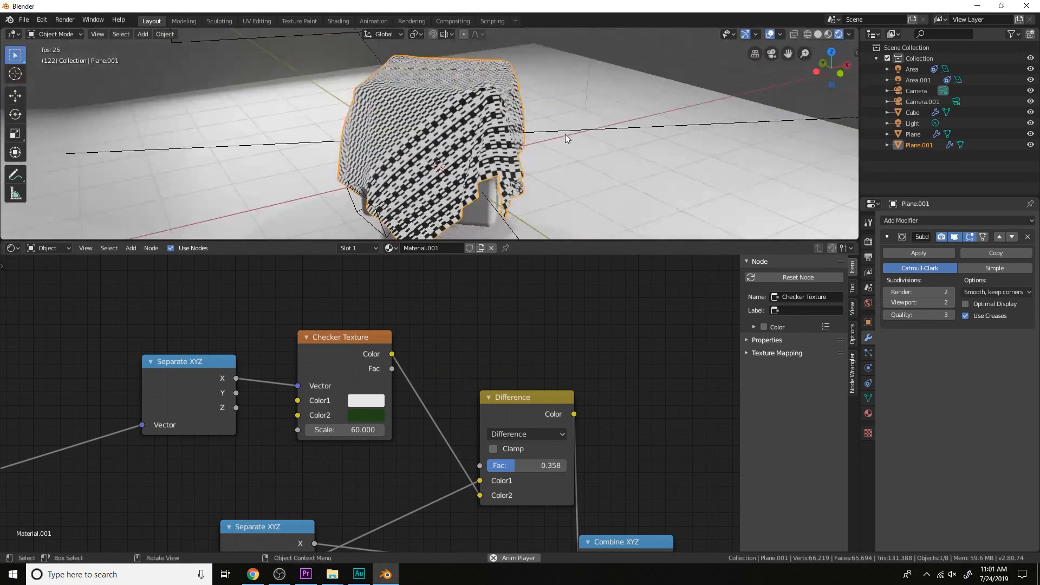
middle_click_drag(551, 128, 526, 129)
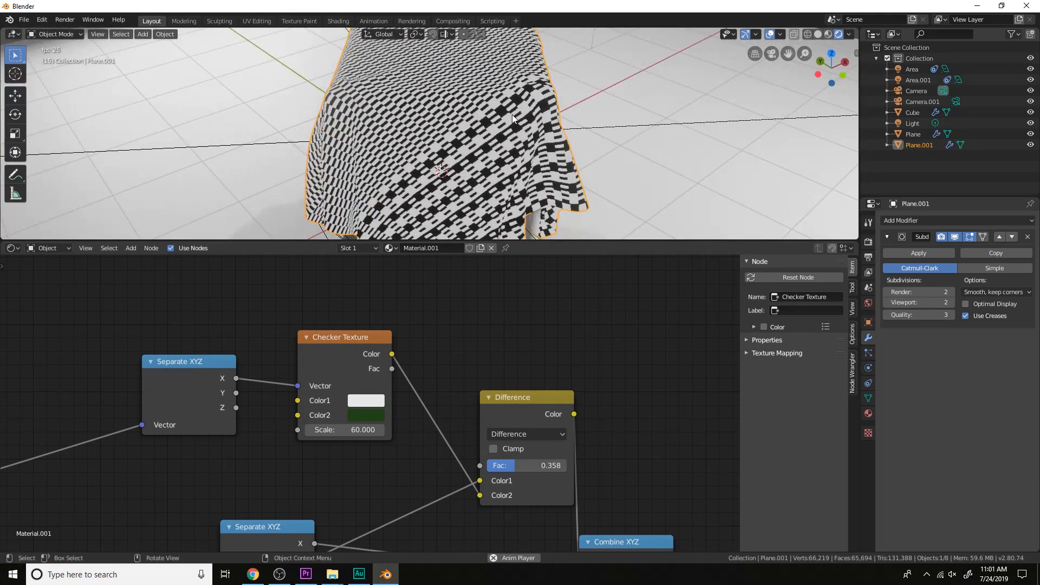
Set the Difference node's Fac to 0.450 and inspect the front of the cloth
mouse_move(523, 465)
left_mouse_down()
mouse_move(567, 465)
mouse_move(496, 465)
mouse_move(522, 465)
left_mouse_up()
middle_click_drag(612, 167, 531, 170)
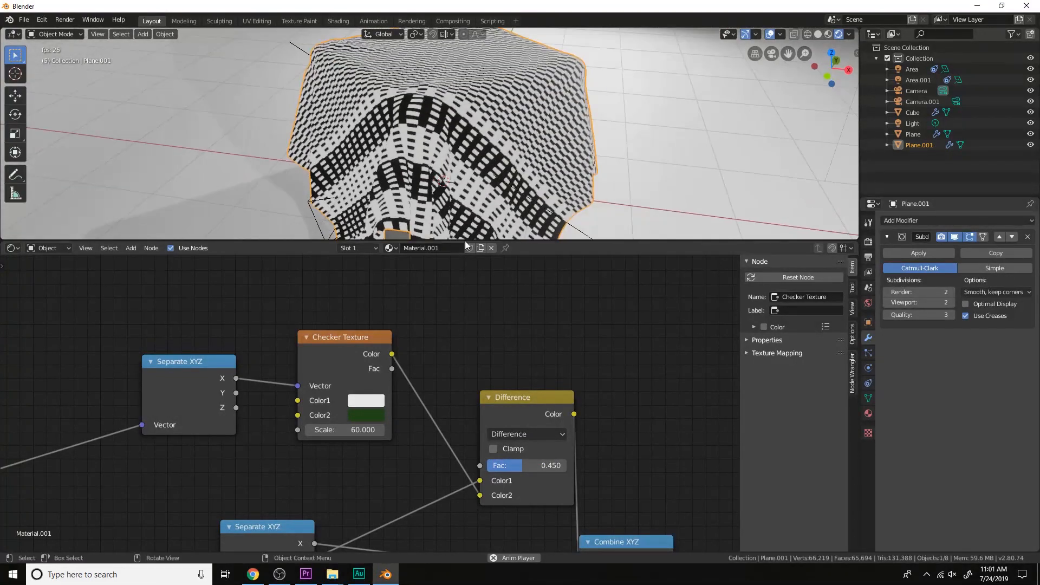
middle_click_drag(603, 154, 632, 148)
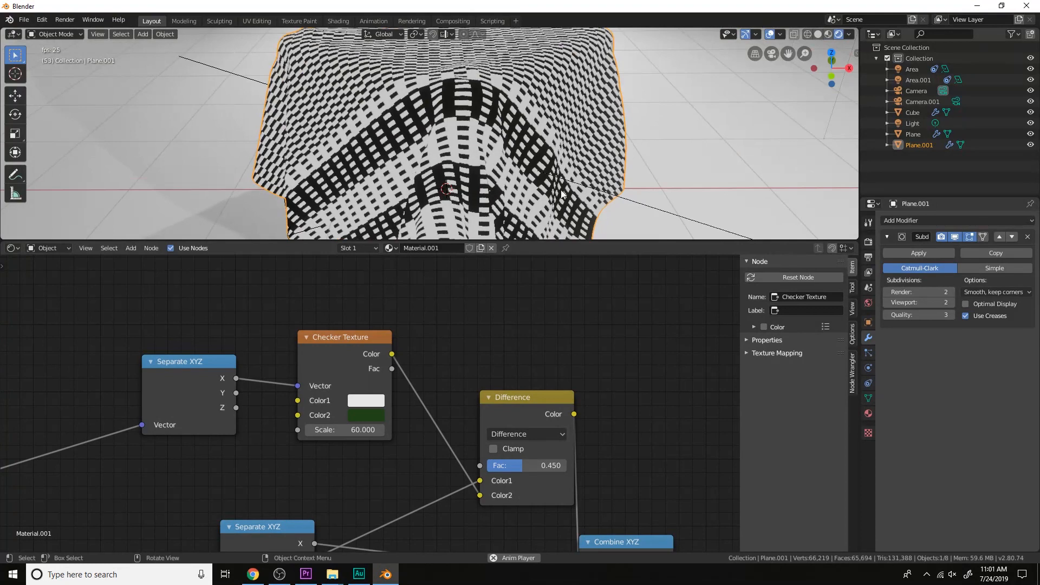
Set the first Checker Texture's Color2 to pale yellow-green, hue about 0.213, saturation about 0.276 and value 1, and inspect the cloth
left_click(370, 414)
mouse_move(408, 292)
left_mouse_down()
mouse_move(439, 231)
mouse_move(404, 320)
left_mouse_up()
left_click_drag(466, 290, 466, 220)
mouse_move(400, 253)
left_mouse_down()
mouse_move(407, 228)
mouse_move(388, 231)
mouse_move(390, 306)
mouse_move(372, 279)
mouse_move(377, 268)
mouse_move(396, 286)
mouse_move(394, 273)
left_mouse_up()
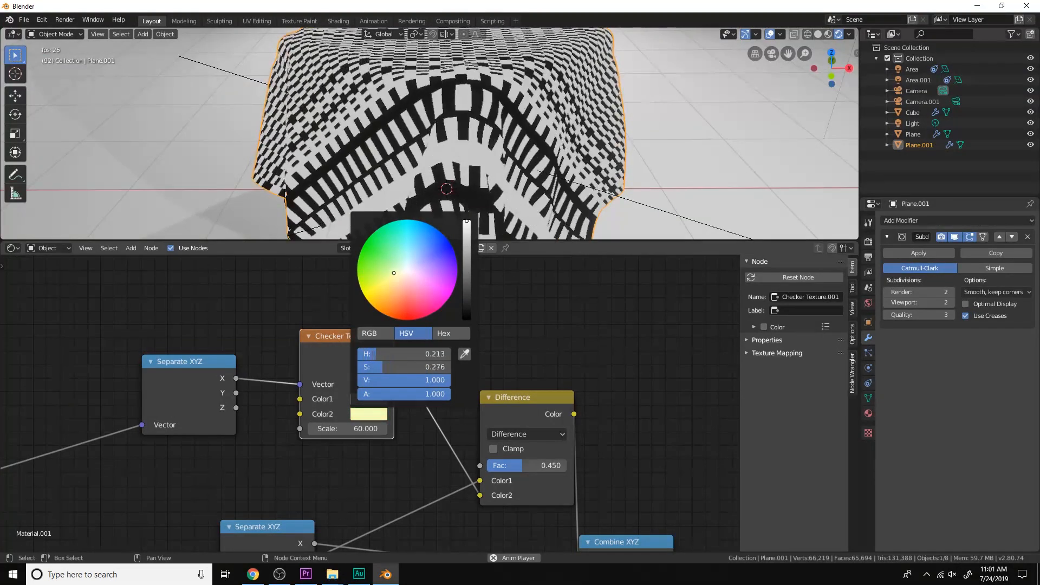
scroll(584, 118, "down", 4)
middle_click_drag(584, 118, 607, 122)
scroll(606, 122, "up", 3)
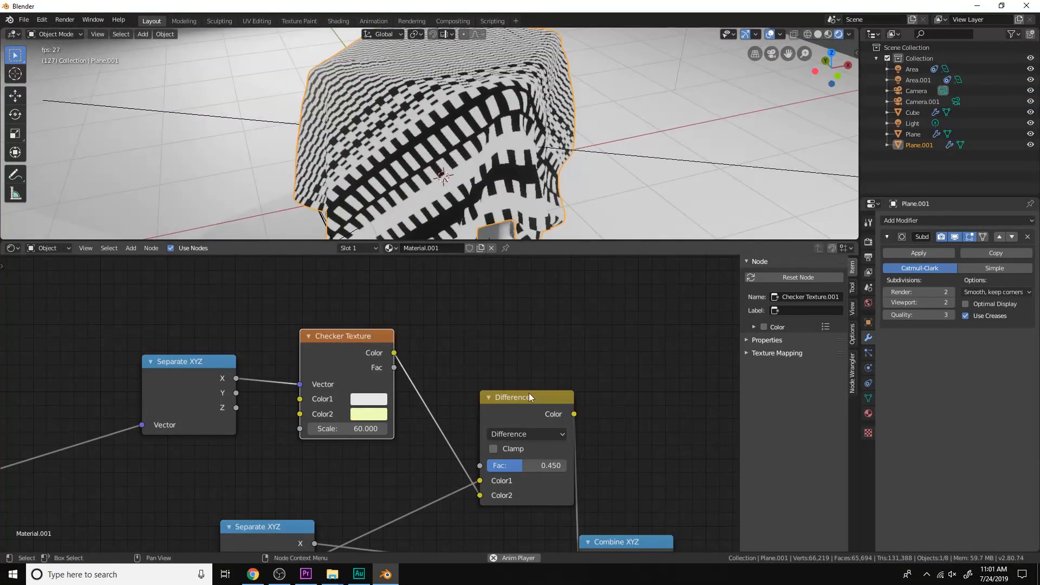
Switch the mix node to Linear Light with Fac 1.000 and make the first Checker Texture's Color2 black
left_click(535, 434)
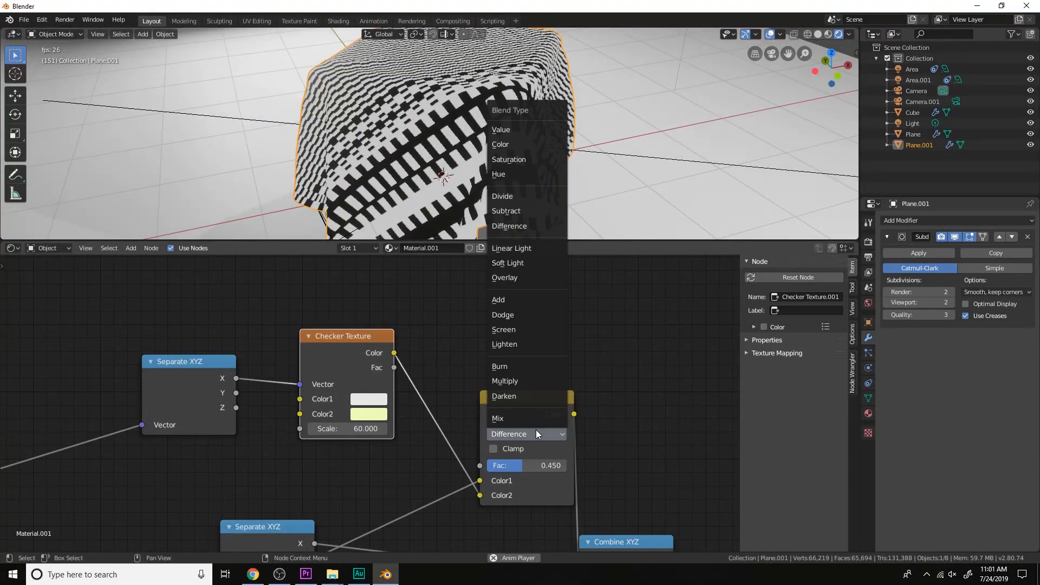
left_click(546, 250)
left_click(368, 413)
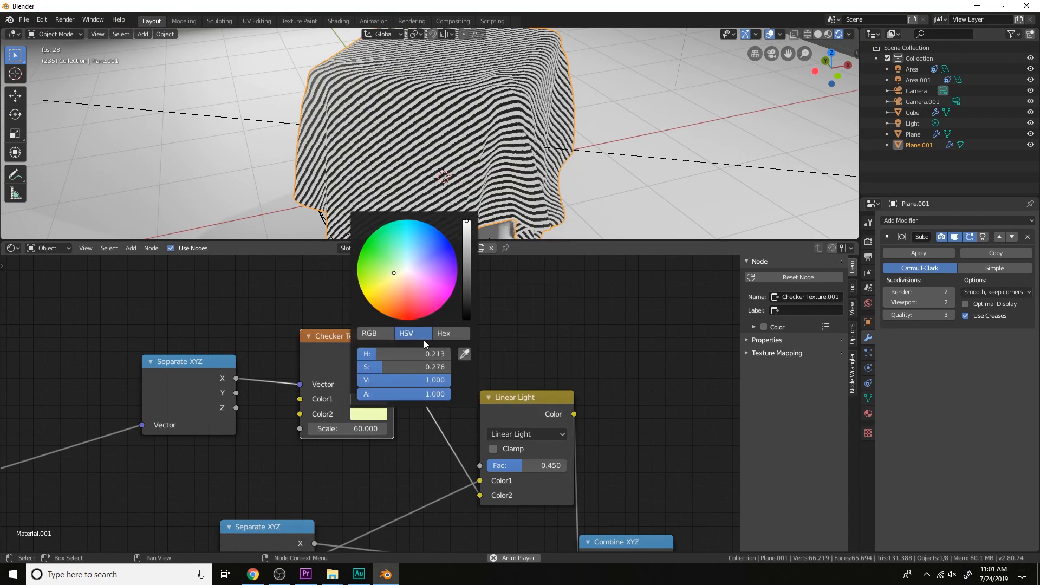
left_click_drag(466, 291, 460, 316)
scroll(547, 131, "up", 3)
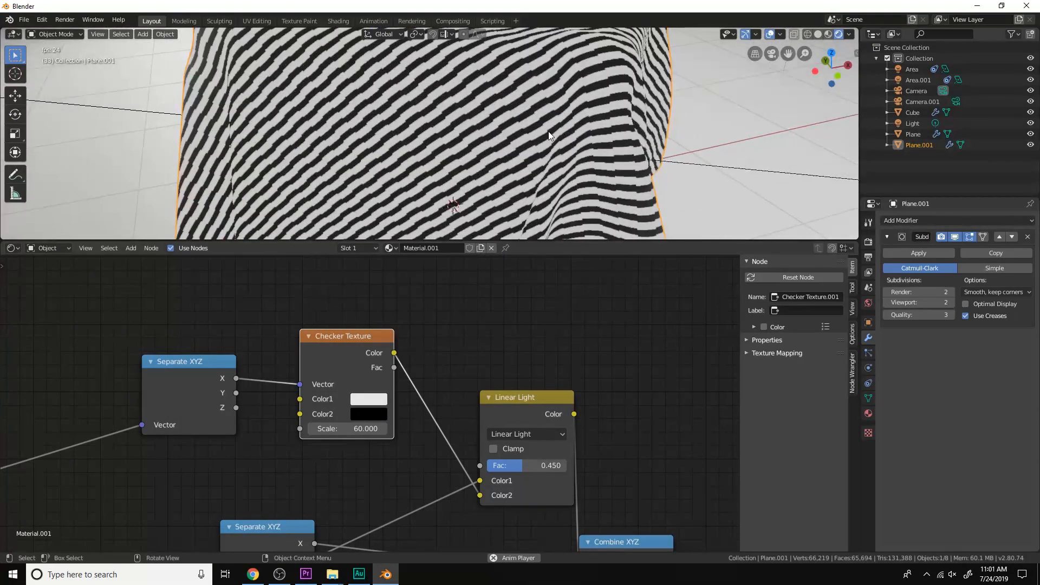
left_click_drag(521, 469, 568, 469)
Try a Scale of 61.8 on the final Checker Texture and return it to 60
scroll(643, 444, "down", 2)
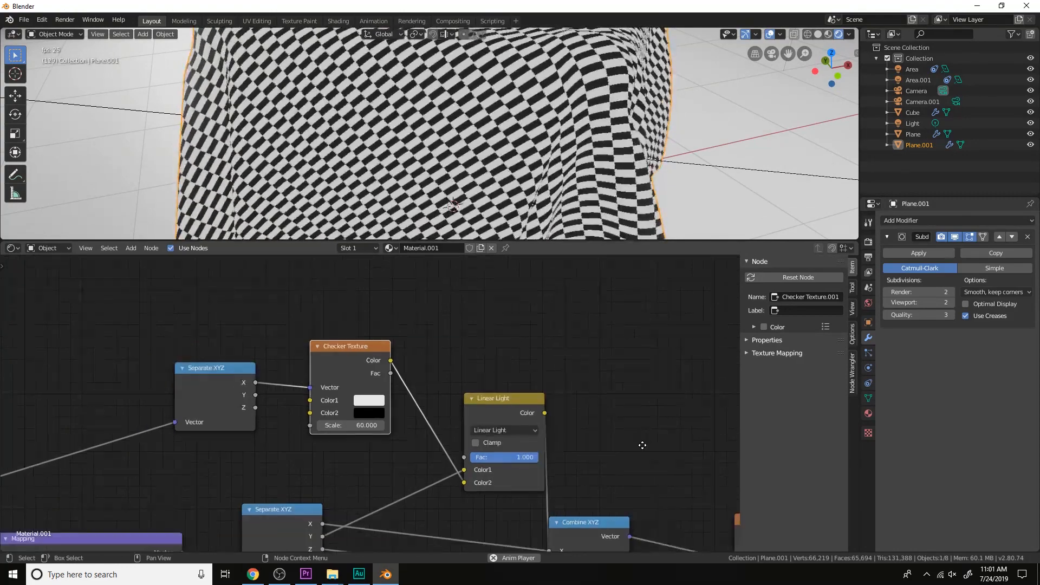
middle_click_drag(620, 442, 585, 388)
scroll(584, 388, "up", 1)
middle_click_drag(620, 469, 517, 418)
left_click(668, 502)
type("61.8")
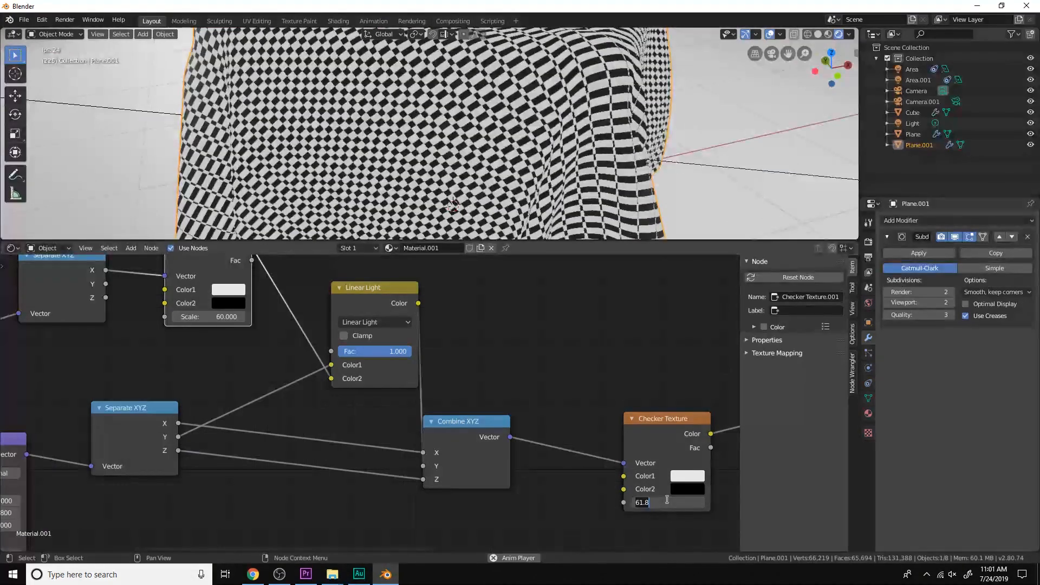
key("Return")
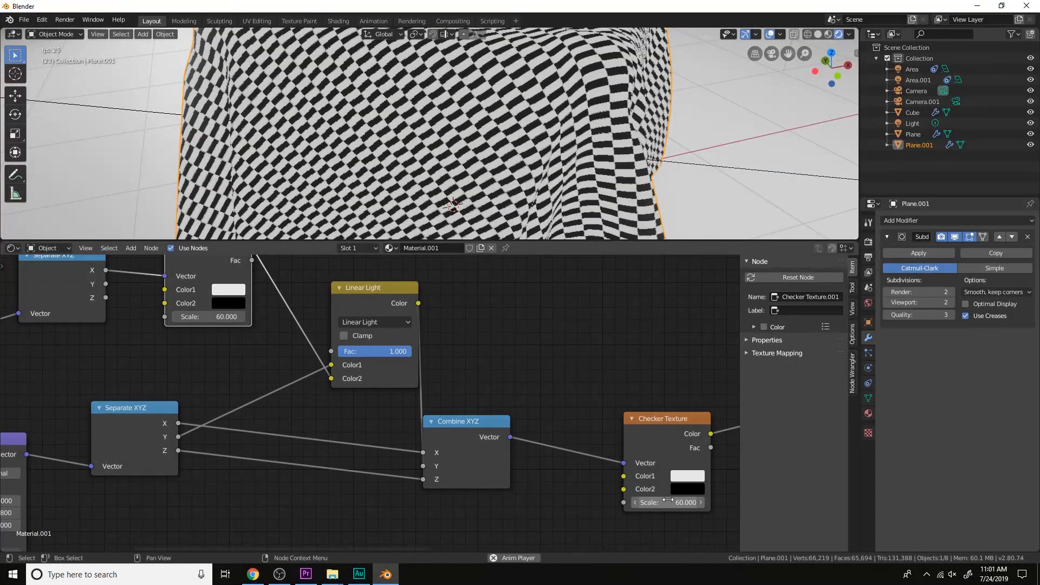
Change the mix node's blend type to Soft Light and inspect the pattern from several sides of the cloth
middle_click_drag(434, 402, 480, 444)
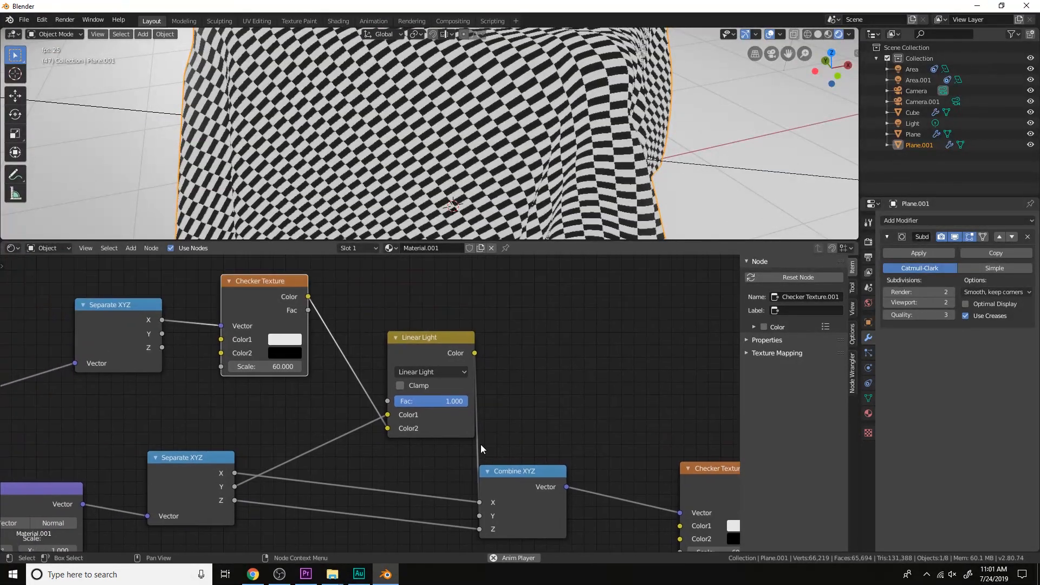
left_click(451, 374)
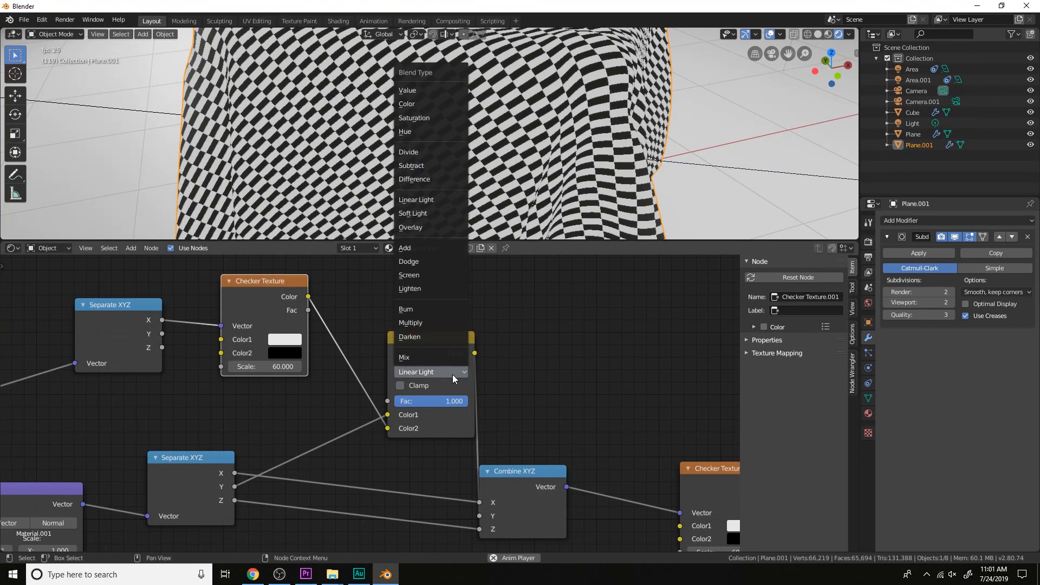
left_click(416, 213)
mouse_move(462, 402)
left_mouse_down()
mouse_move(389, 401)
mouse_move(469, 401)
left_mouse_up()
scroll(452, 138, "down", 5)
mouse_move(452, 138)
middle_mouse_down()
mouse_move(519, 155)
mouse_move(487, 172)
mouse_move(509, 128)
mouse_move(452, 122)
middle_mouse_up()
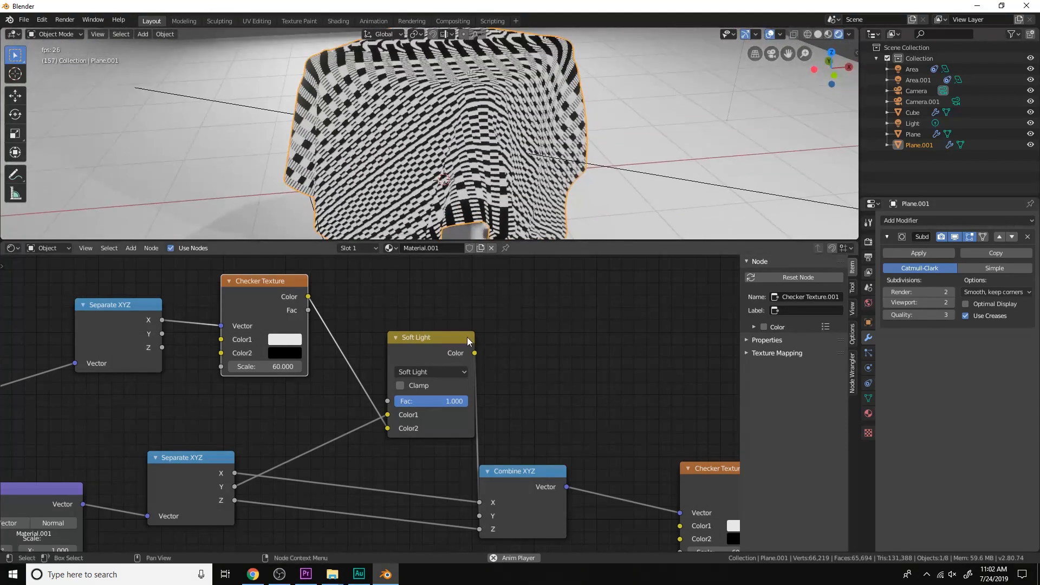
left_click(449, 368)
middle_click_drag(536, 206, 546, 162)
Change the mix node's blend type to Overlay, try varying its Fac, and inspect the pattern on the cloth
left_click(431, 372)
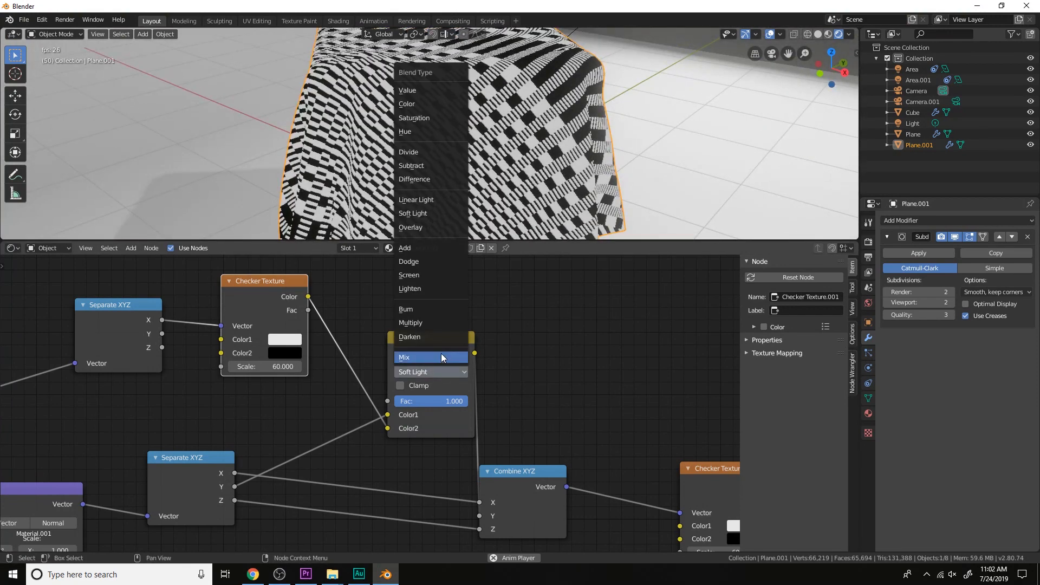
left_click(437, 224)
middle_click_drag(552, 119, 609, 201)
middle_click_drag(608, 166, 463, 177)
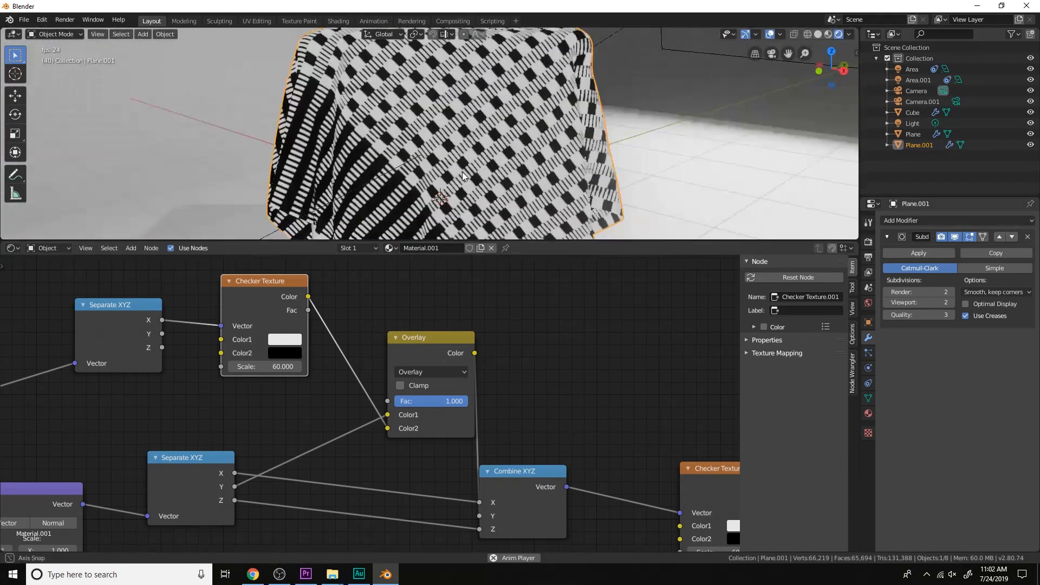
scroll(380, 195, "up", 1)
mouse_move(457, 400)
left_mouse_down()
mouse_move(387, 401)
mouse_move(468, 401)
left_mouse_up()
Set the final Checker Texture's Scale to 67.4
scroll(529, 372, "down", 3)
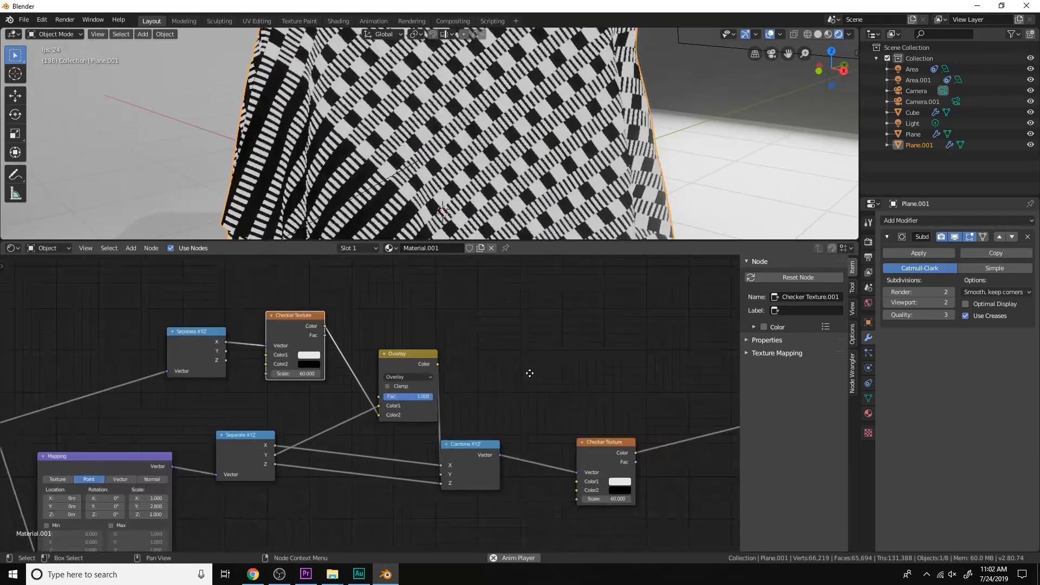
scroll(538, 362, "up", 2)
middle_click_drag(537, 362, 410, 311)
left_click_drag(572, 465, 615, 465)
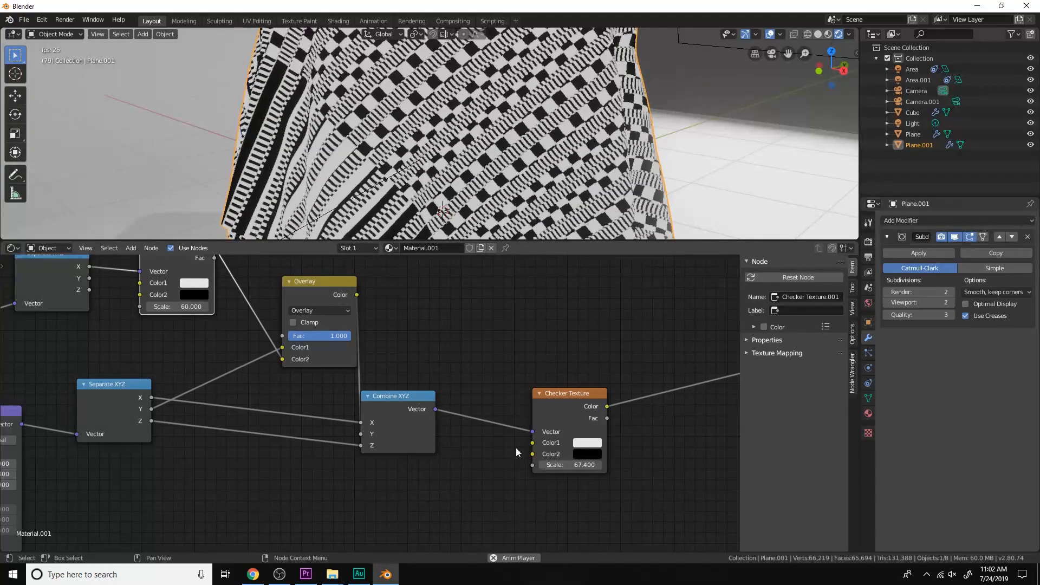
Try a Scale of about 56.7 on the first Checker Texture, inspect the cloth, and return it to 60
middle_click_drag(200, 330, 345, 375)
scroll(345, 376, "up", 1)
left_click_drag(325, 350, 317, 350)
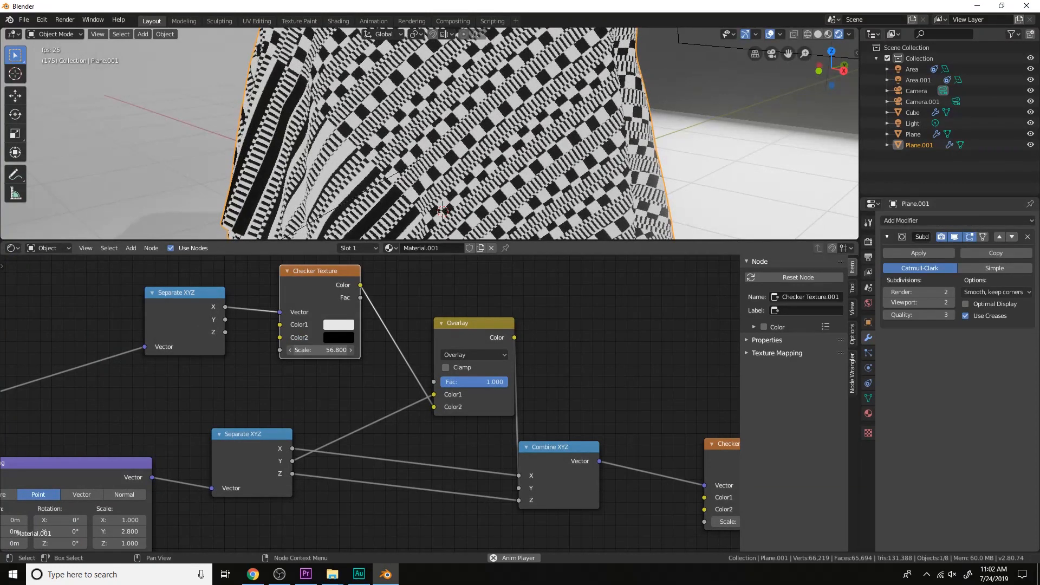
scroll(507, 128, "down", 4)
middle_click_drag(507, 127, 543, 159)
scroll(543, 159, "up", 4)
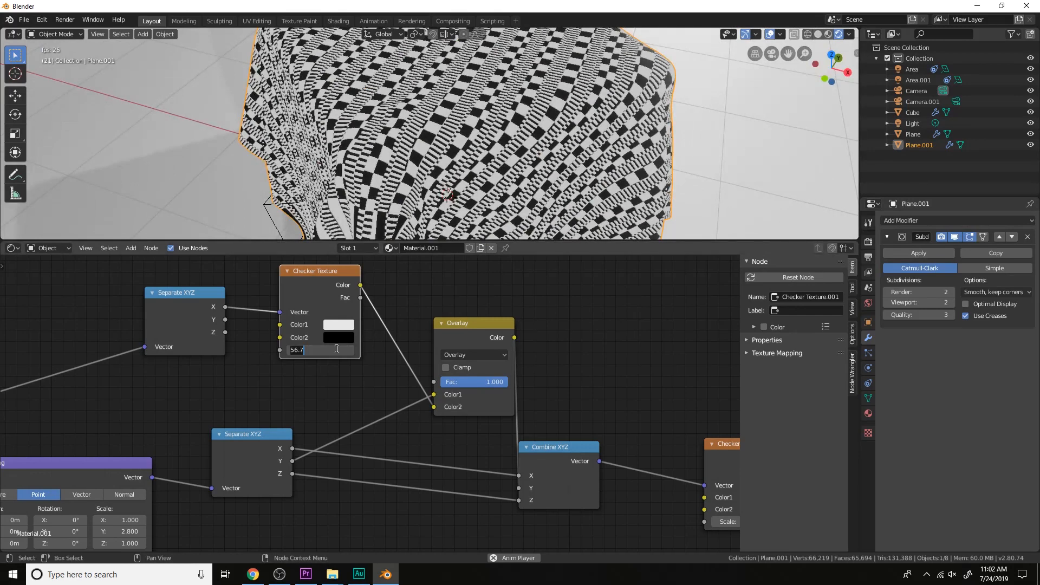
Return the final Checker Texture's Scale to 60
middle_click_drag(515, 447, 414, 410)
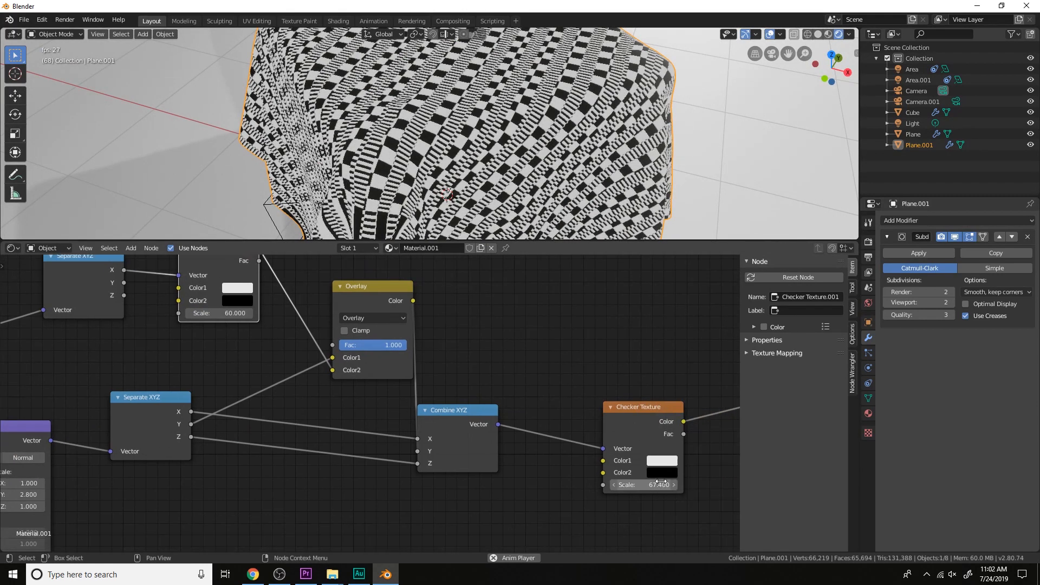
type("0")
key("Return")
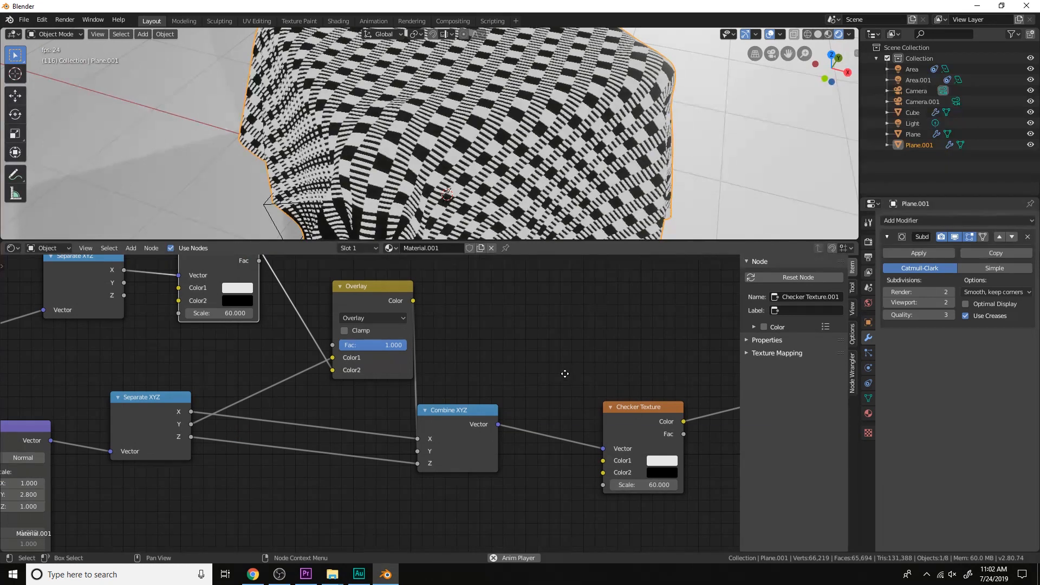
Change the mix node's blend type to Add and try varying its Fac
scroll(483, 390, "up", 2)
left_click(424, 370)
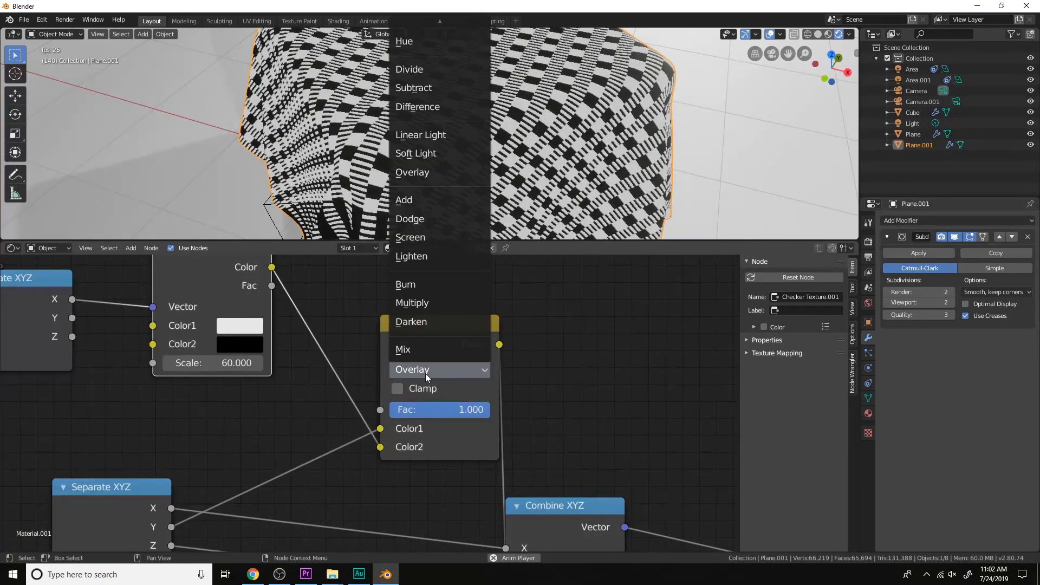
left_click(444, 202)
left_click_drag(467, 410, 489, 409)
Try a Scale of 61.8 on the final Checker Texture with Add blending, inspect the cloth, and restore 60
scroll(520, 427, "down", 3)
middle_click_drag(548, 454, 524, 409)
left_click_drag(689, 510, 706, 510)
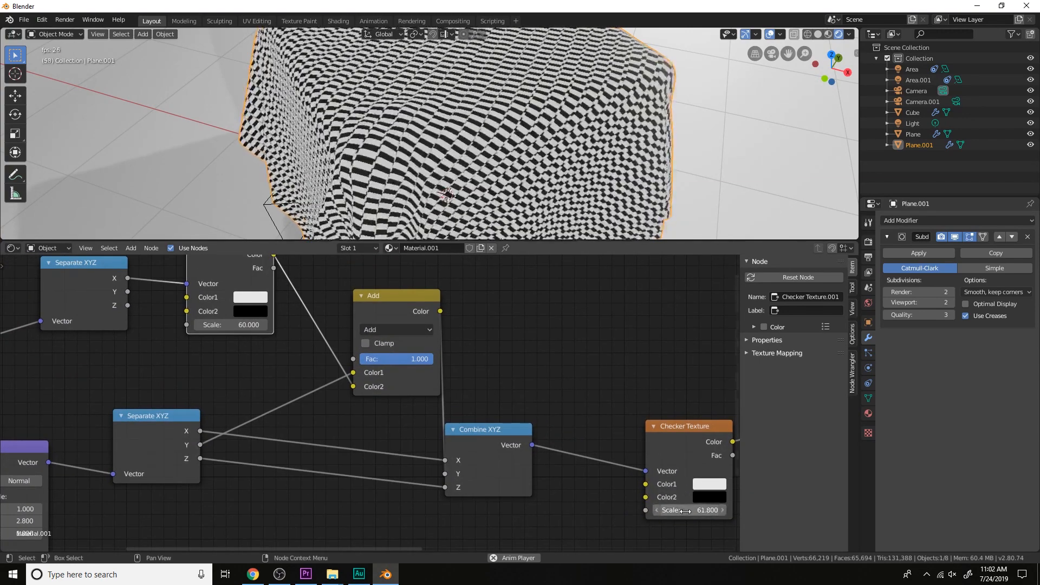
middle_click_drag(520, 136, 578, 136)
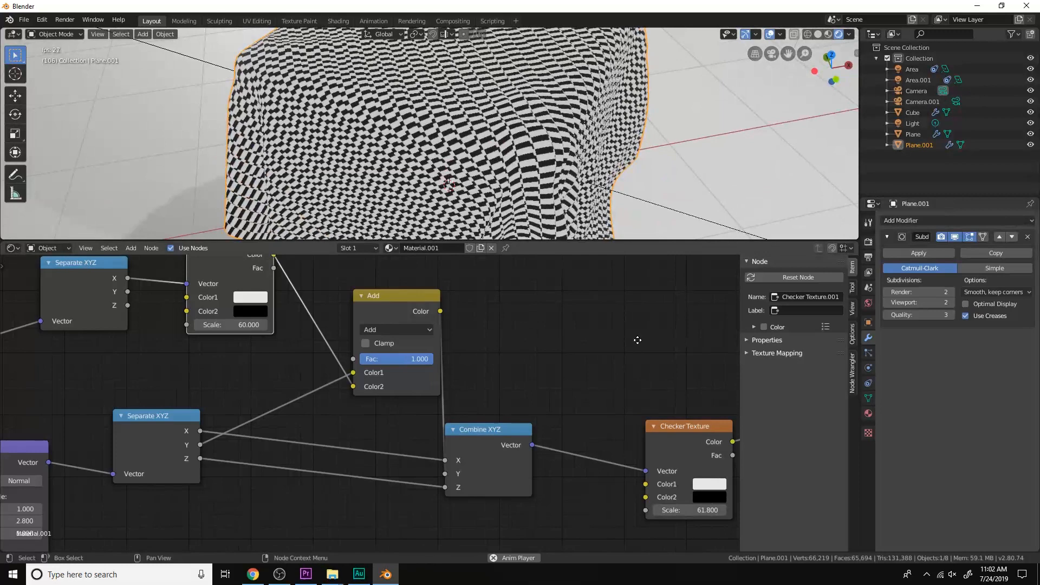
middle_click_drag(637, 340, 617, 339)
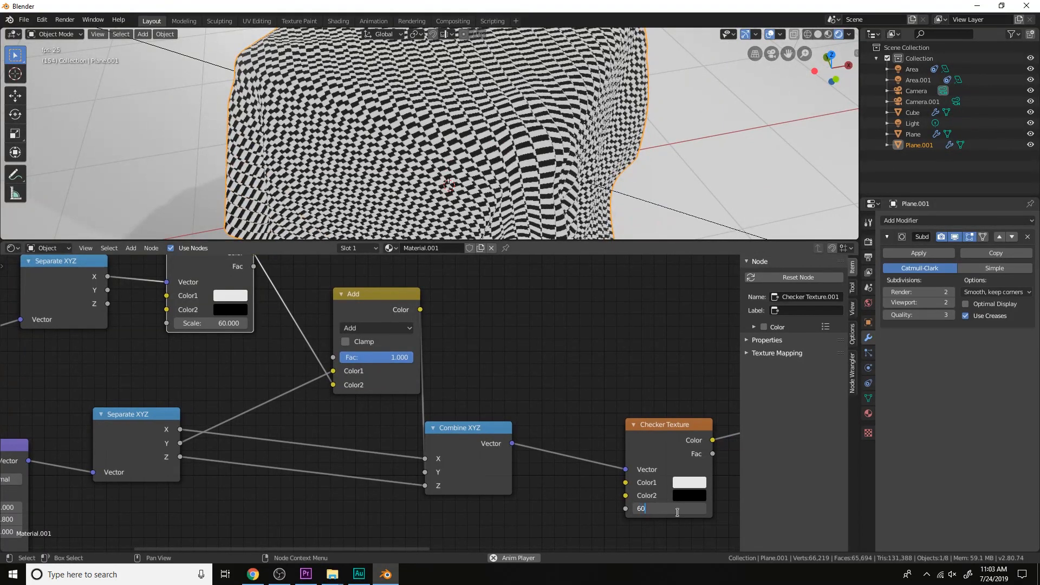
key("Return")
Change the mix node's blend type to Dodge, try varying its Fac, and inspect the cloth
middle_click_drag(382, 324, 439, 357)
left_click(439, 357)
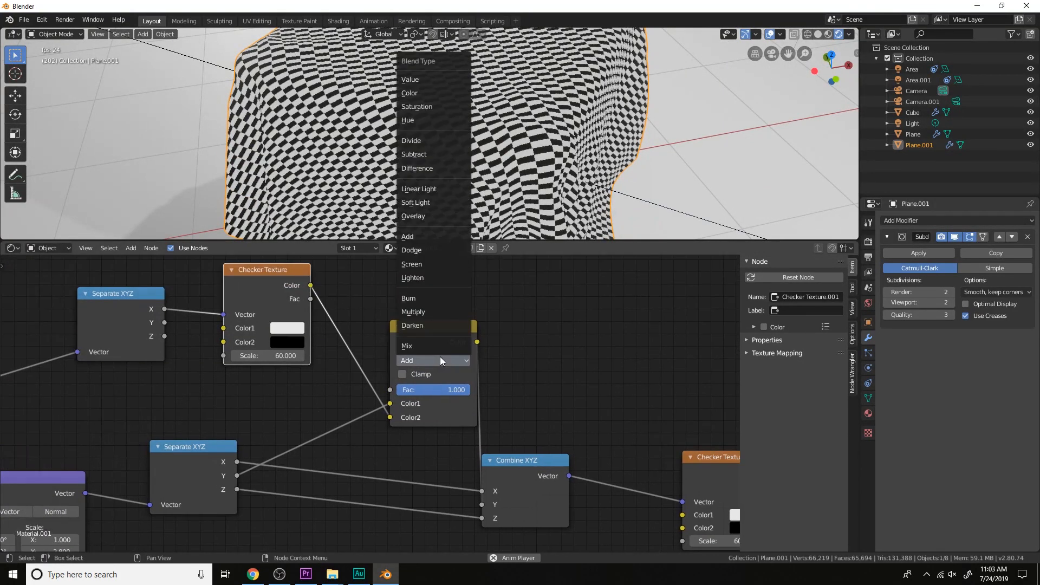
left_click(431, 250)
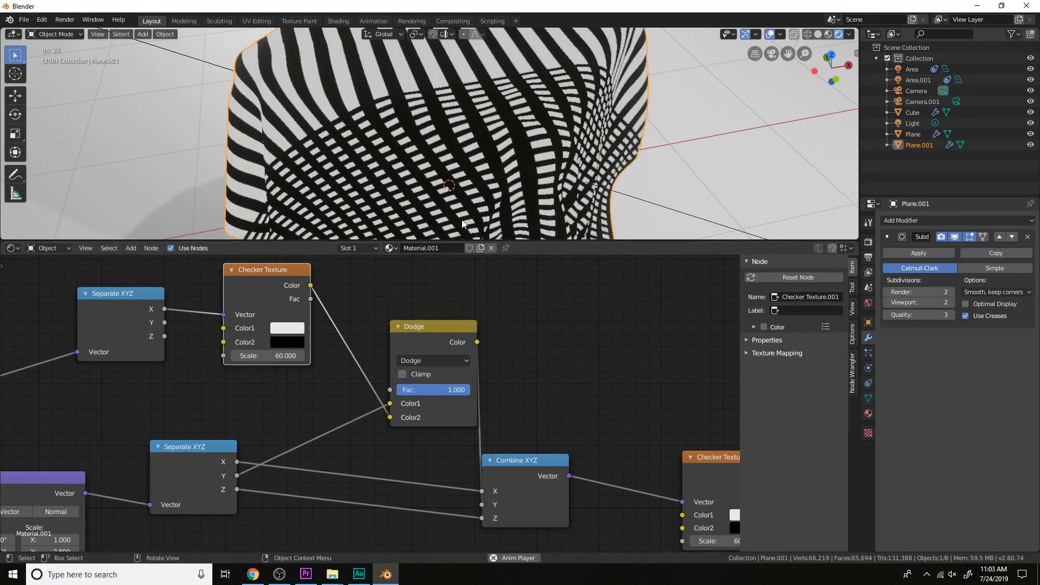
mouse_move(598, 165)
middle_mouse_down()
mouse_move(563, 171)
mouse_move(443, 391)
middle_mouse_up()
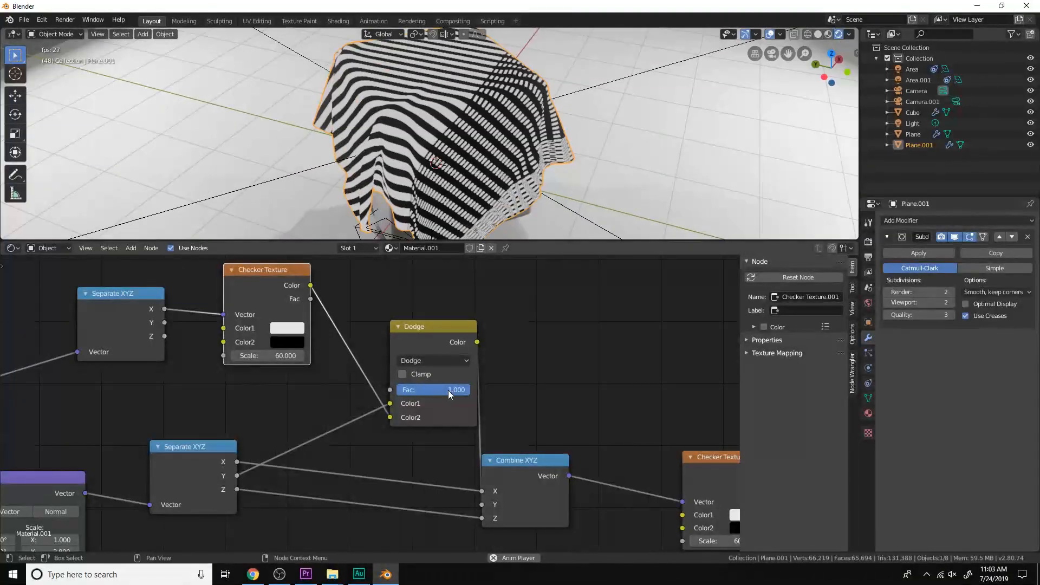
mouse_move(434, 390)
left_mouse_down()
mouse_move(405, 390)
mouse_move(481, 390)
left_mouse_up()
mouse_move(542, 135)
middle_mouse_down()
mouse_move(490, 106)
mouse_move(450, 115)
mouse_move(557, 129)
middle_mouse_up()
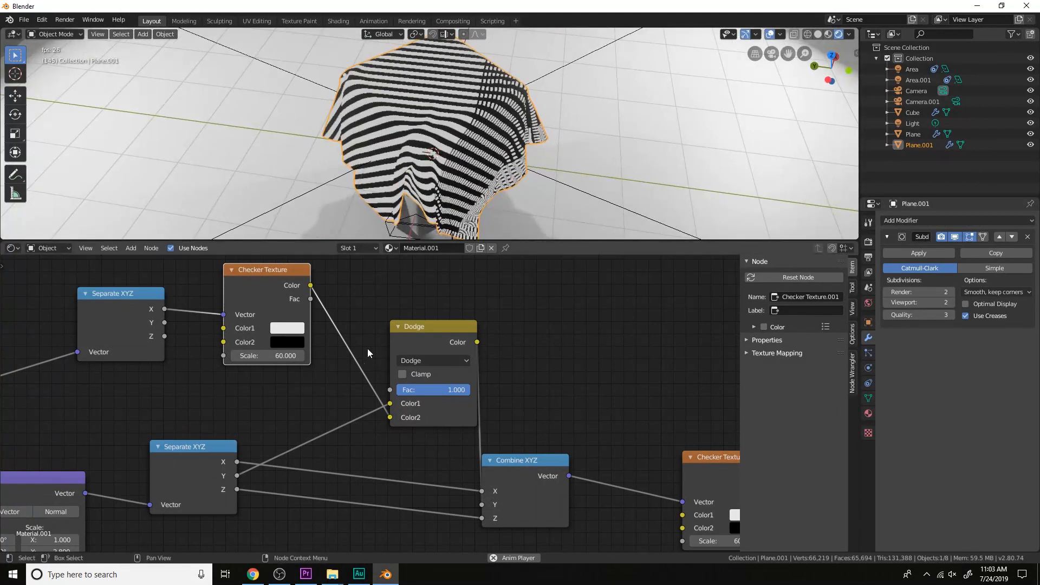
Set the first Checker Texture's Color2 to a medium blue and inspect how the Dodge pattern shifts on the cloth
middle_click_drag(281, 337, 433, 336)
mouse_move(386, 313)
left_mouse_down()
mouse_move(323, 314)
mouse_move(379, 320)
left_mouse_up()
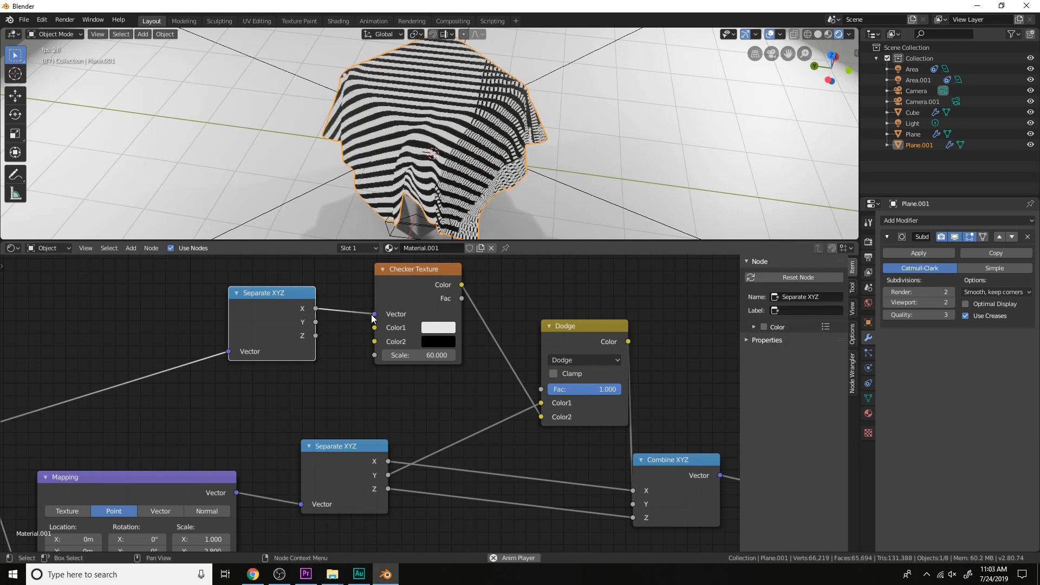
middle_click_drag(507, 172, 483, 155)
scroll(483, 157, "up", 3)
left_click(442, 341)
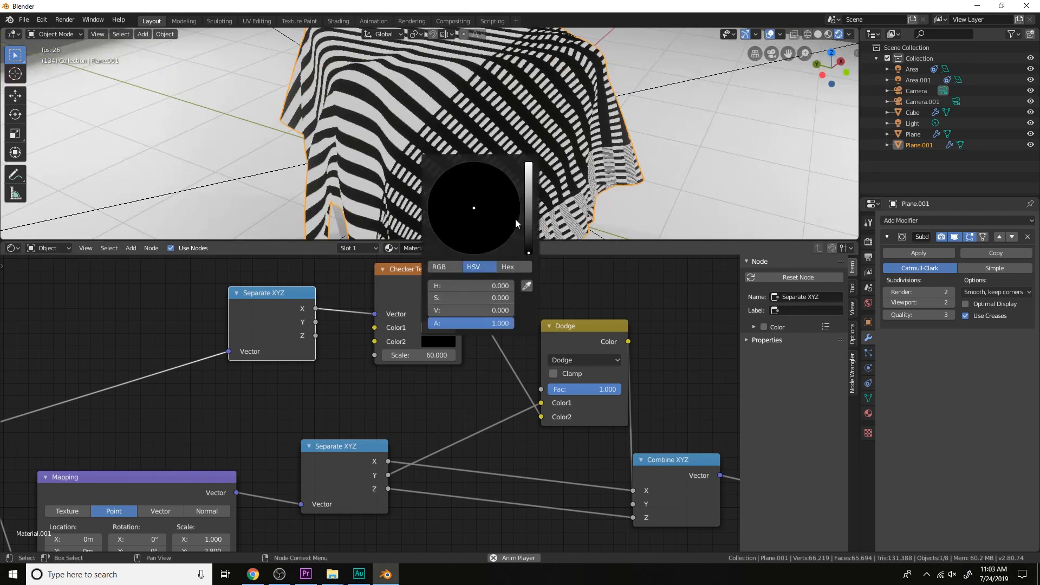
left_click(529, 189)
mouse_move(475, 209)
left_mouse_down()
mouse_move(486, 222)
mouse_move(501, 172)
mouse_move(485, 187)
left_mouse_up()
middle_click_drag(598, 130, 493, 119)
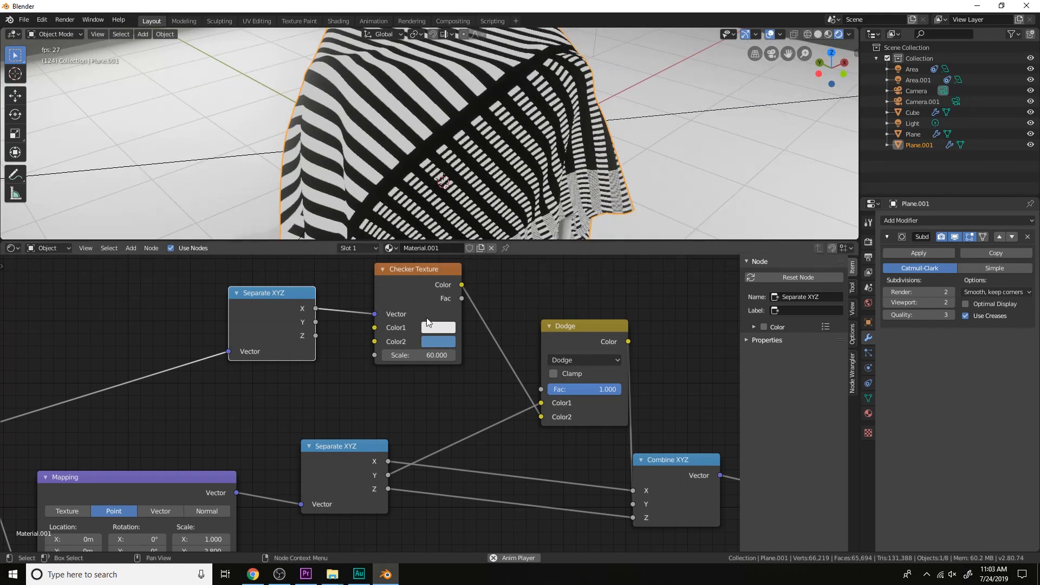
Set the first Checker Texture's Color2 to dark red, hue about 0.983, saturation about 0.749 and value 0.461, and inspect the cloth
left_click(437, 341)
mouse_move(483, 191)
left_mouse_down()
mouse_move(474, 203)
mouse_move(474, 186)
mouse_move(441, 175)
mouse_move(428, 214)
mouse_move(443, 185)
left_mouse_up()
mouse_move(527, 207)
left_mouse_down()
mouse_move(528, 225)
mouse_move(528, 164)
mouse_move(528, 214)
mouse_move(502, 214)
mouse_move(481, 247)
mouse_move(474, 219)
mouse_move(476, 242)
left_mouse_up()
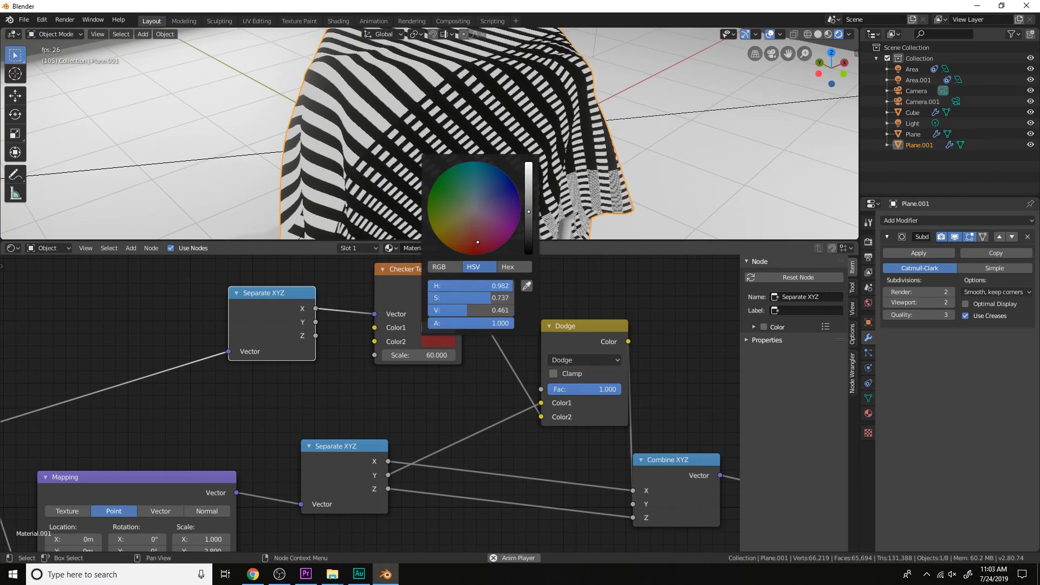
scroll(611, 124, "down", 4)
middle_click_drag(611, 125, 556, 142)
scroll(557, 141, "up", 3)
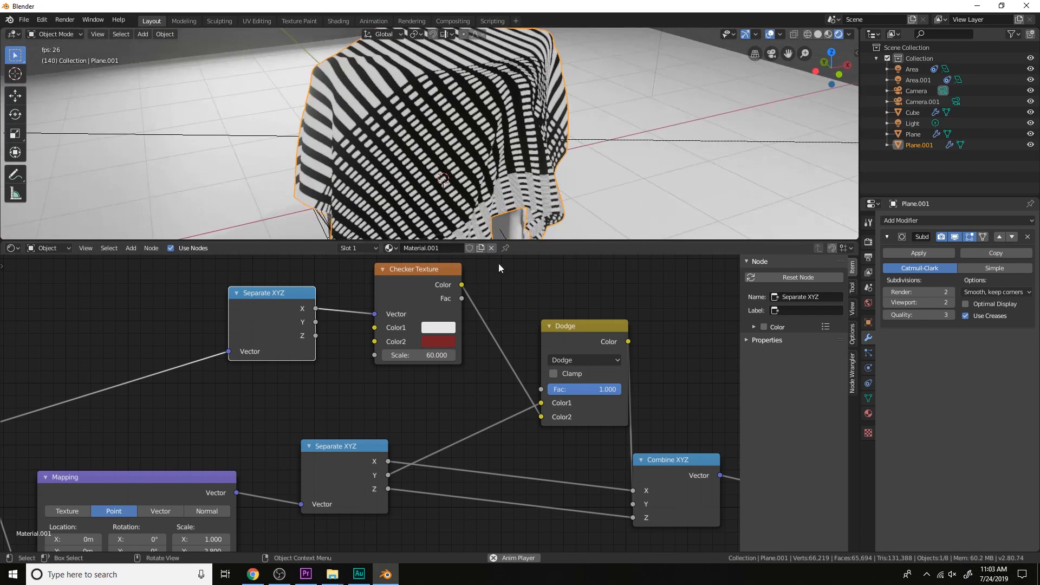
Return the first Checker Texture's Color2 to black, change the mix node's blend type to Screen, and inspect the cloth
left_click(440, 341)
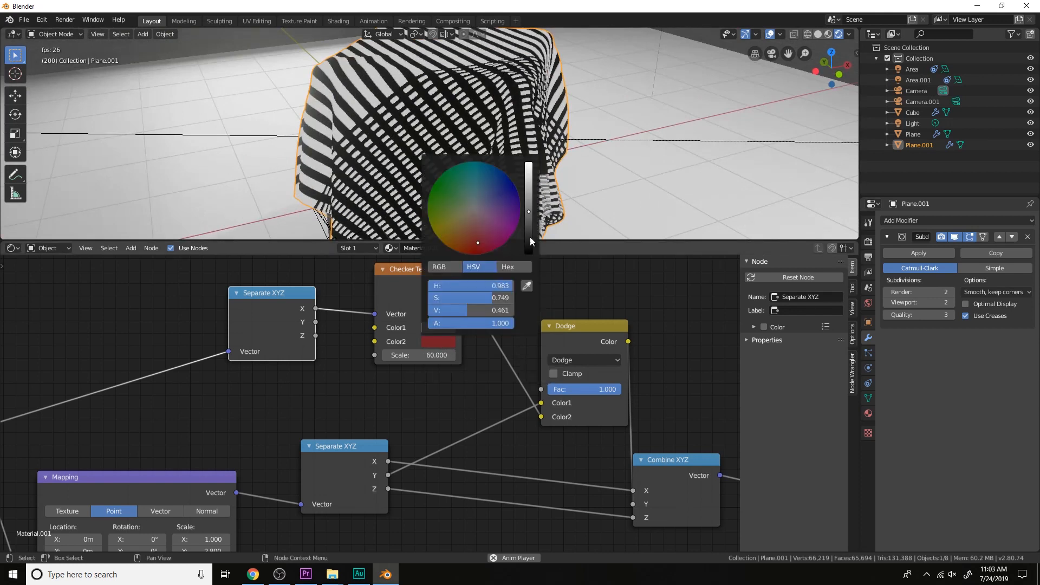
left_click_drag(530, 242, 530, 256)
middle_click_drag(605, 362, 582, 354)
left_click(582, 354)
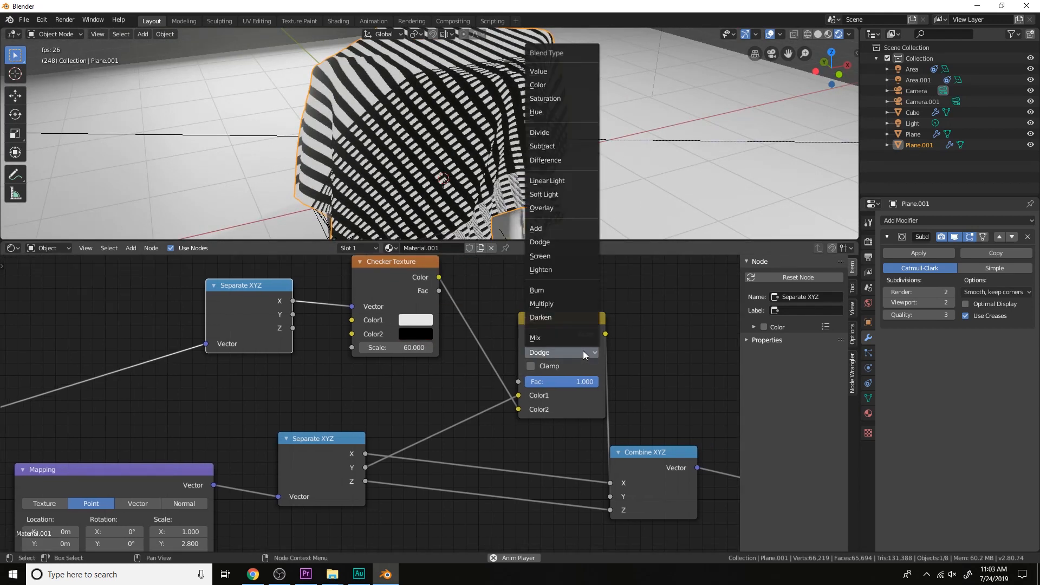
left_click(569, 259)
middle_click_drag(566, 216, 561, 182)
middle_click_drag(560, 137, 567, 176)
scroll(567, 176, "up", 2)
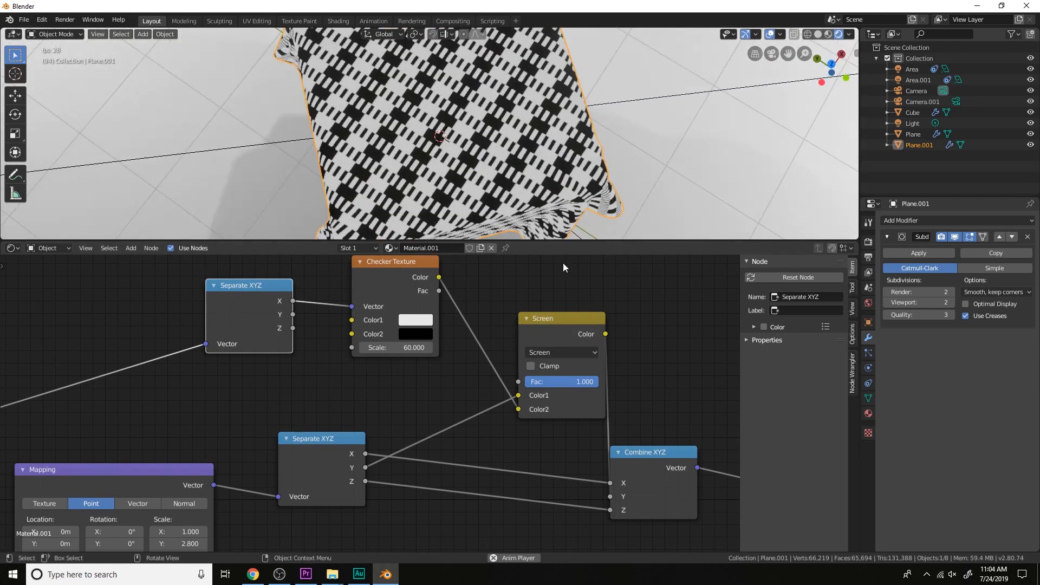
Set the final Checker Texture's Scale to 30
scroll(595, 325, "down", 4)
middle_click_drag(682, 391, 499, 371)
middle_click_drag(570, 389, 489, 354)
scroll(489, 358, "up", 1)
mouse_move(539, 424)
left_mouse_down()
mouse_move(574, 424)
mouse_move(553, 425)
left_mouse_up()
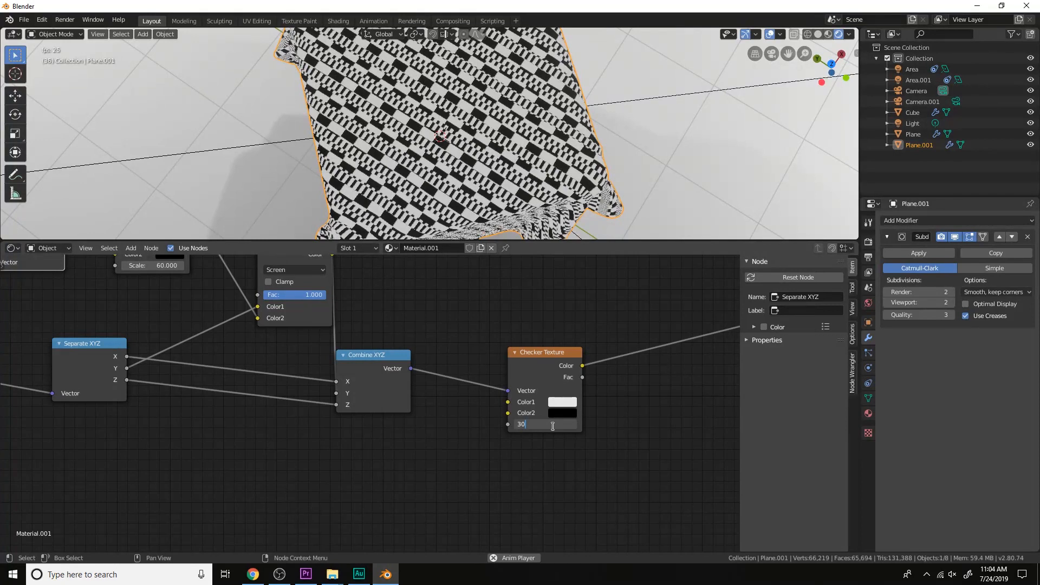
key("Return")
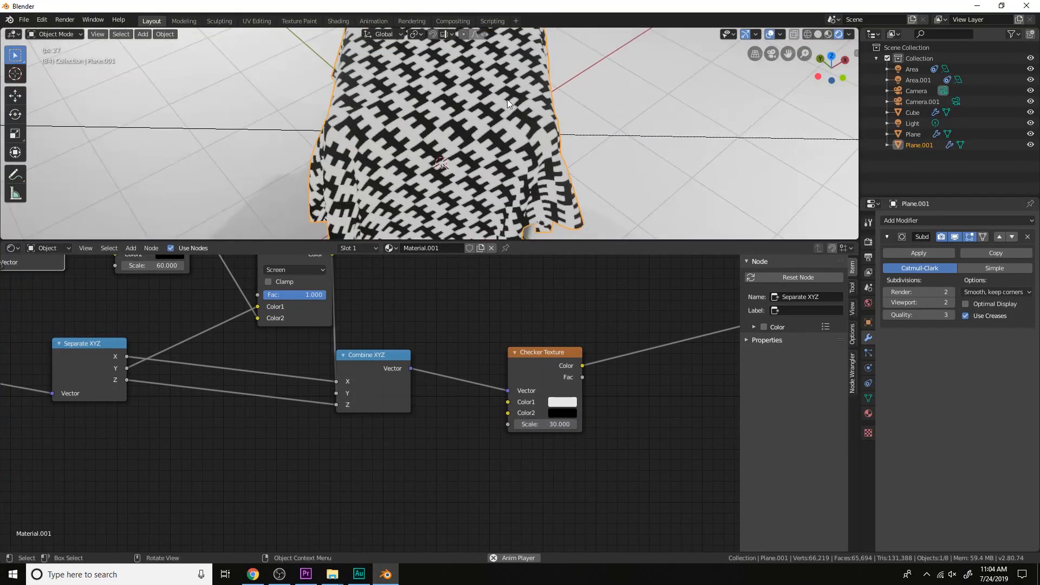
Set the final Checker Texture's Scale to 15 after inspecting the Screen pattern on the cloth
middle_click_drag(572, 146, 572, 150)
scroll(571, 151, "up", 1)
scroll(409, 287, "up", 1)
middle_click_drag(409, 287, 530, 333)
scroll(588, 346, "down", 3)
left_click(650, 466)
type("15")
key("Return")
Inspect the cloth from above, try a Scale of 3 on the final Checker Texture, and return it to 15
scroll(530, 119, "down", 4)
middle_click_drag(530, 119, 551, 178)
scroll(535, 148, "up", 1)
middle_click_drag(628, 413, 551, 394)
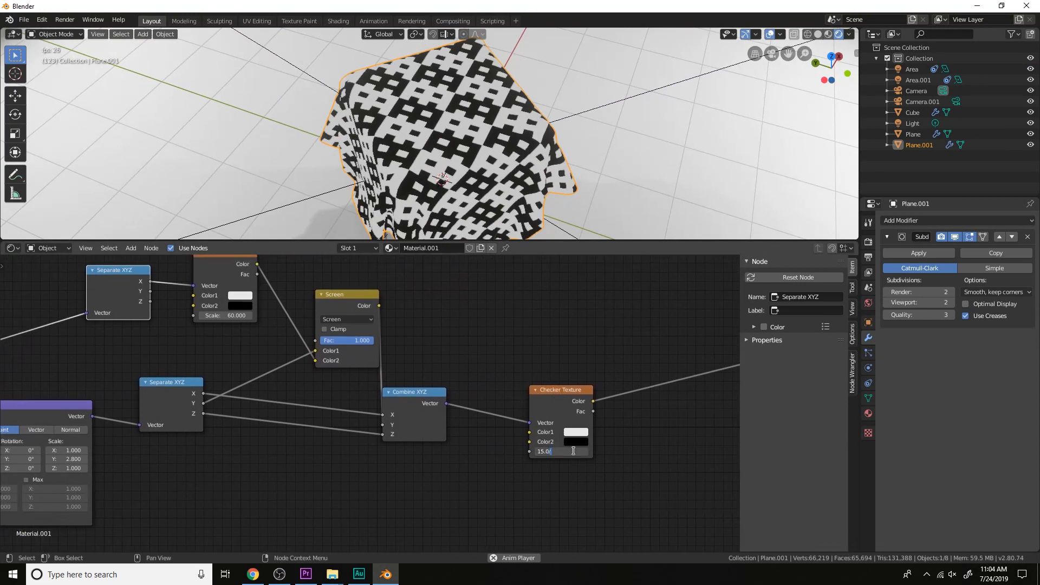
key("Return")
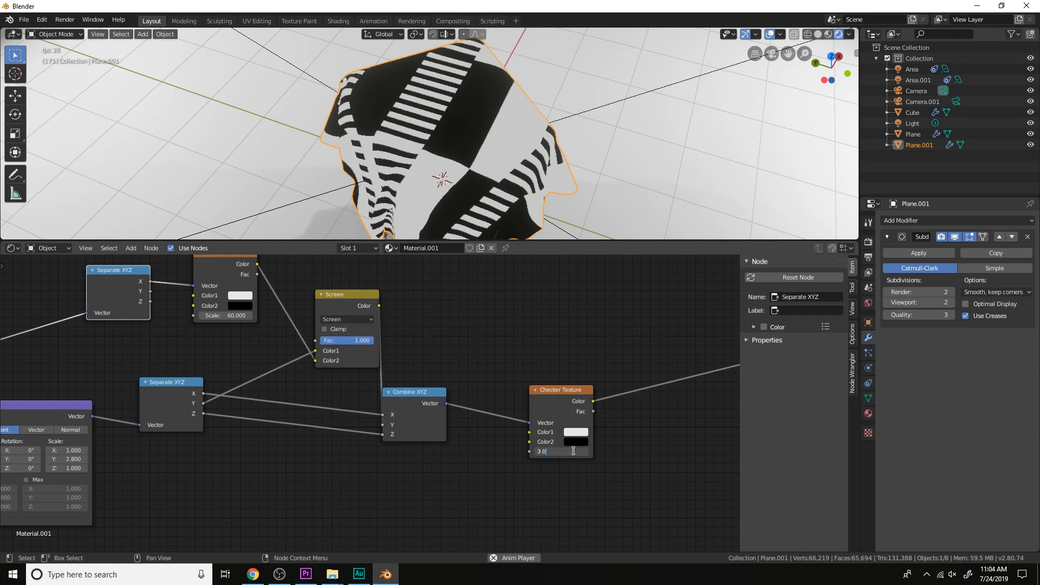
key("Return")
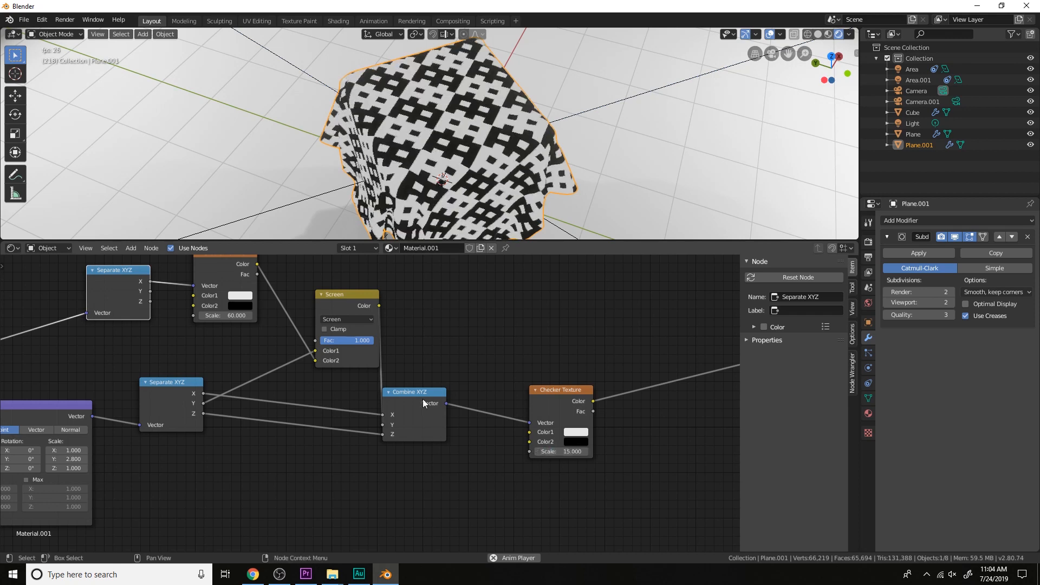
Set the first Checker Texture's Scale to 15 and the final Checker Texture's Scale to 60
middle_click_drag(422, 398, 482, 431)
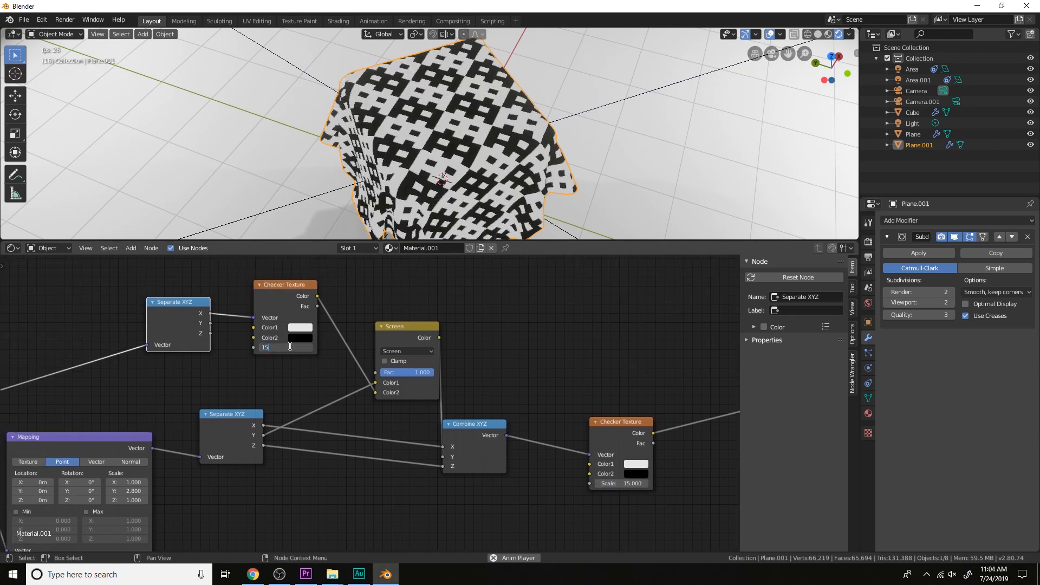
key("Return")
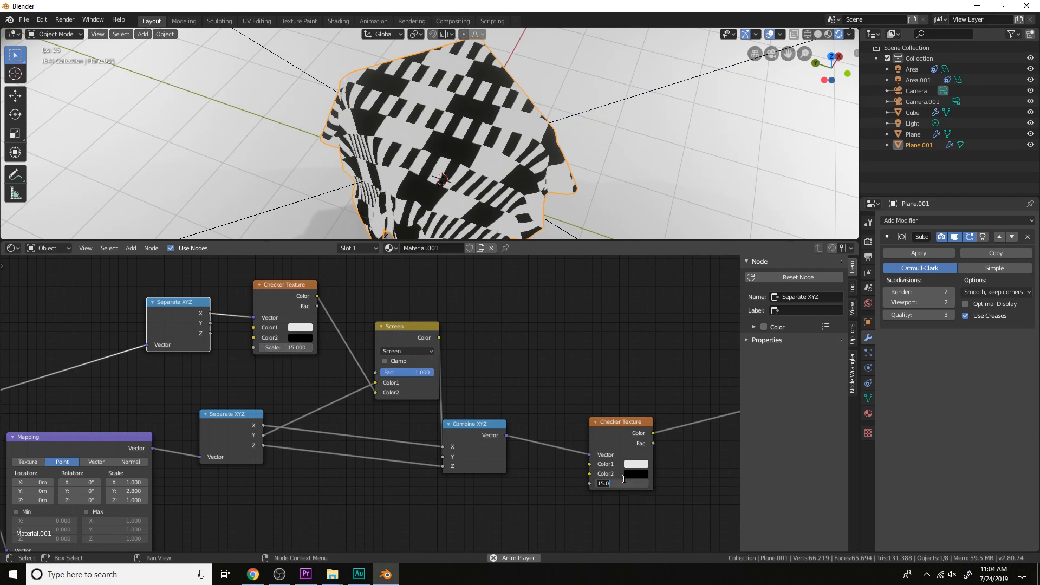
key("Return")
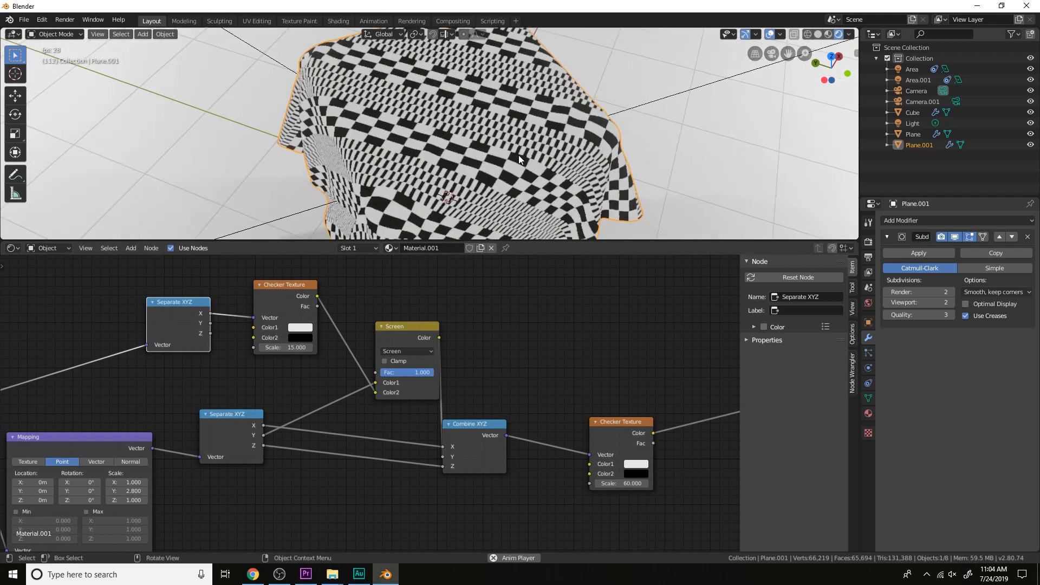
Try about 70.6 as the final Checker Texture's Scale, set it to 30, and move the node closer to Combine XYZ
left_click_drag(622, 484, 650, 483)
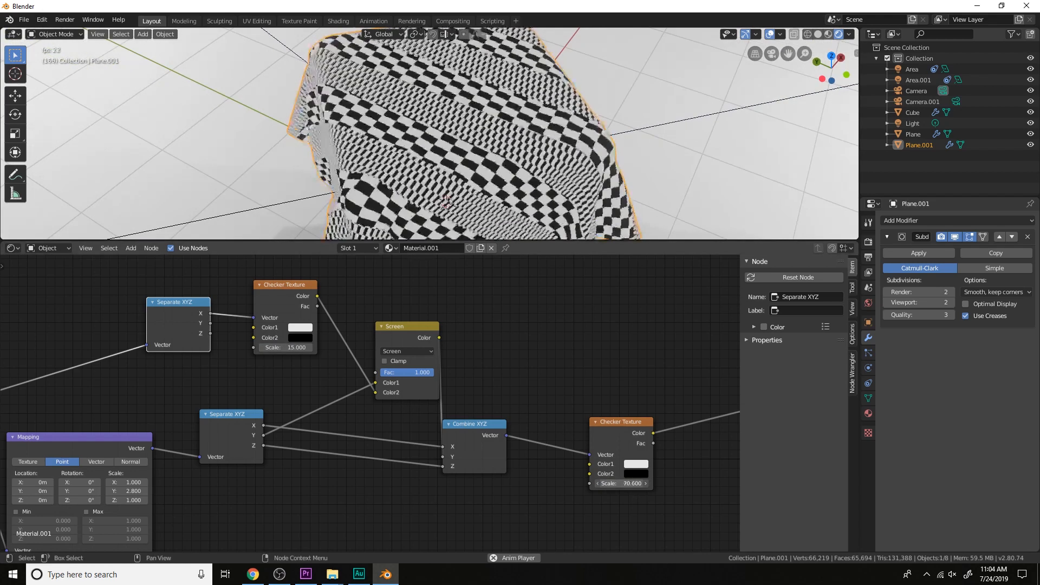
key("Return")
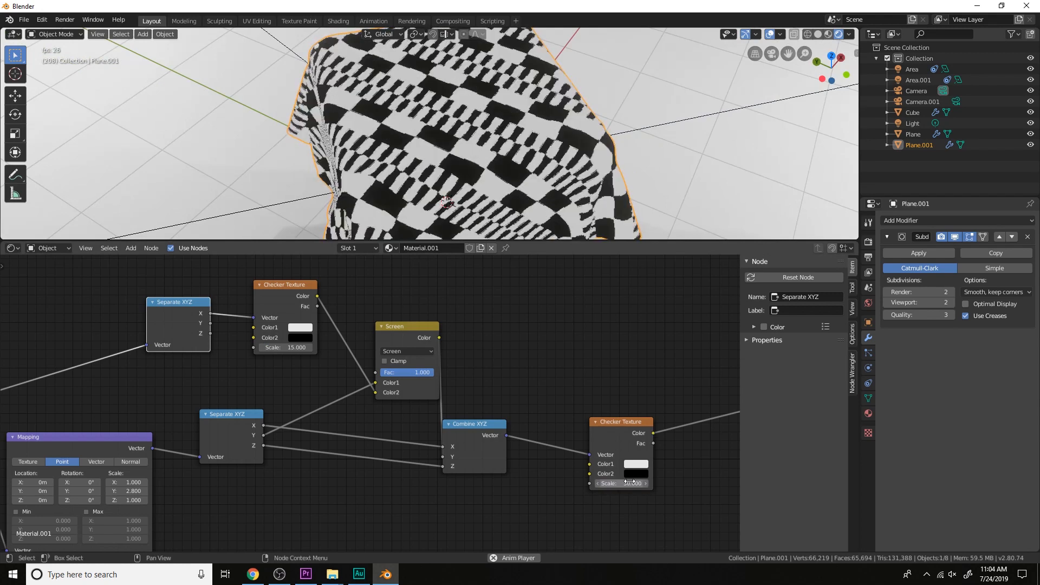
scroll(540, 133, "down", 4)
mouse_move(540, 133)
middle_mouse_down()
mouse_move(540, 91)
mouse_move(541, 135)
mouse_move(561, 194)
mouse_move(532, 128)
middle_mouse_up()
scroll(540, 129, "up", 3)
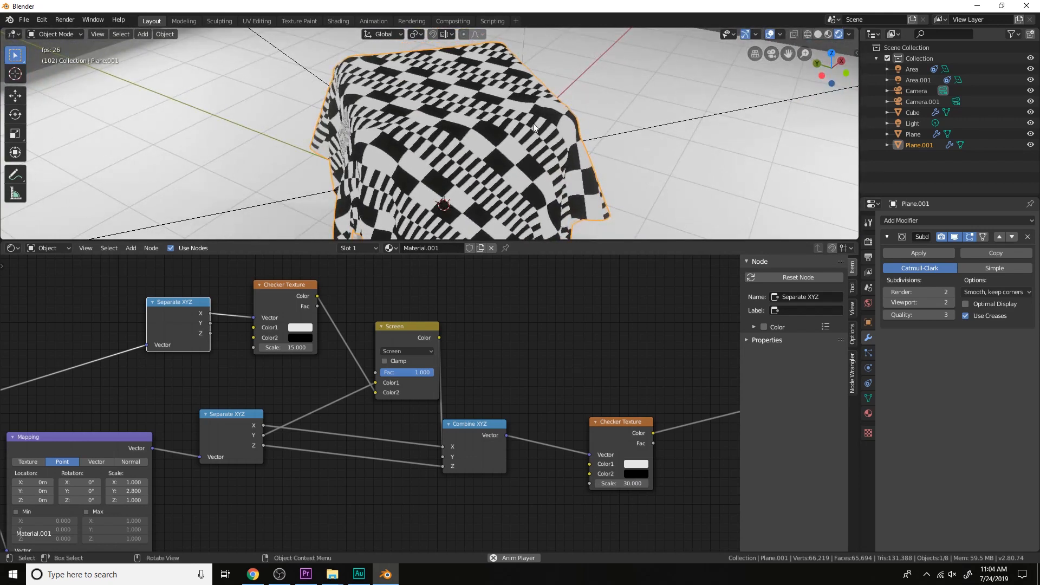
scroll(548, 375, "down", 2)
middle_click_drag(548, 375, 660, 395)
left_click_drag(680, 407, 633, 405)
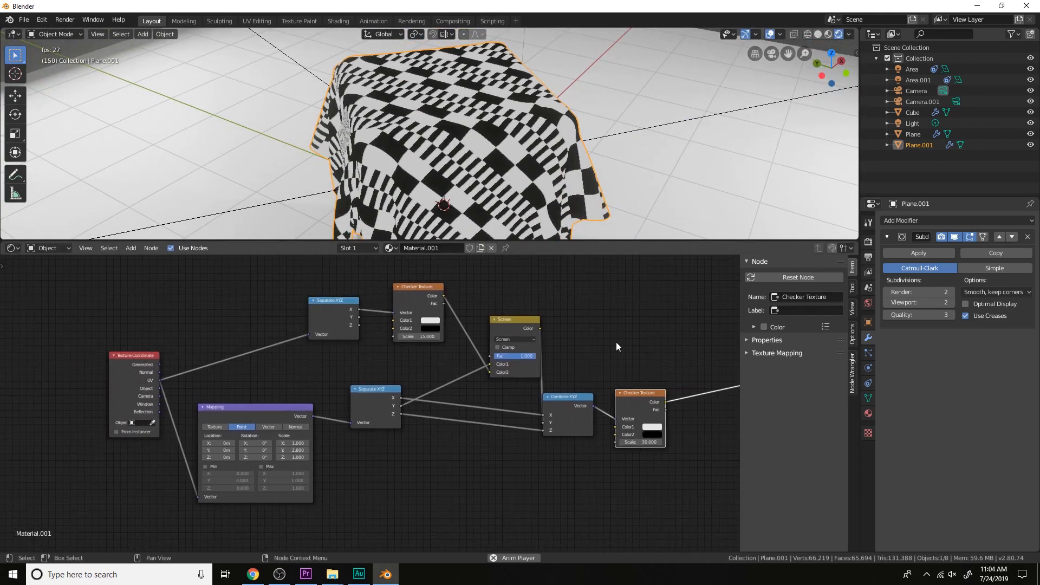
Change the mix node's blend type to Lighten
scroll(613, 341, "up", 4)
left_click(425, 352)
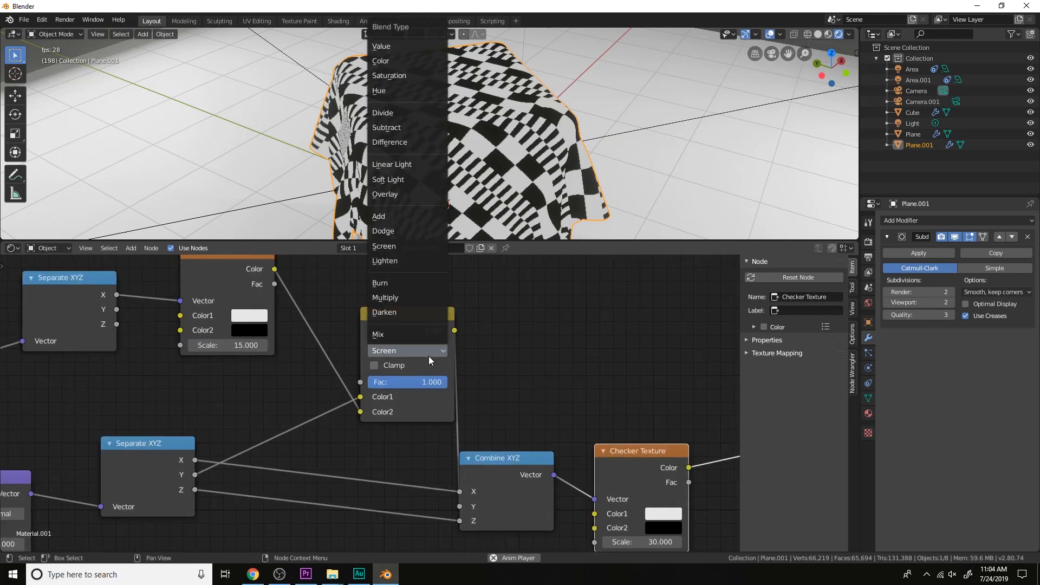
left_click(414, 262)
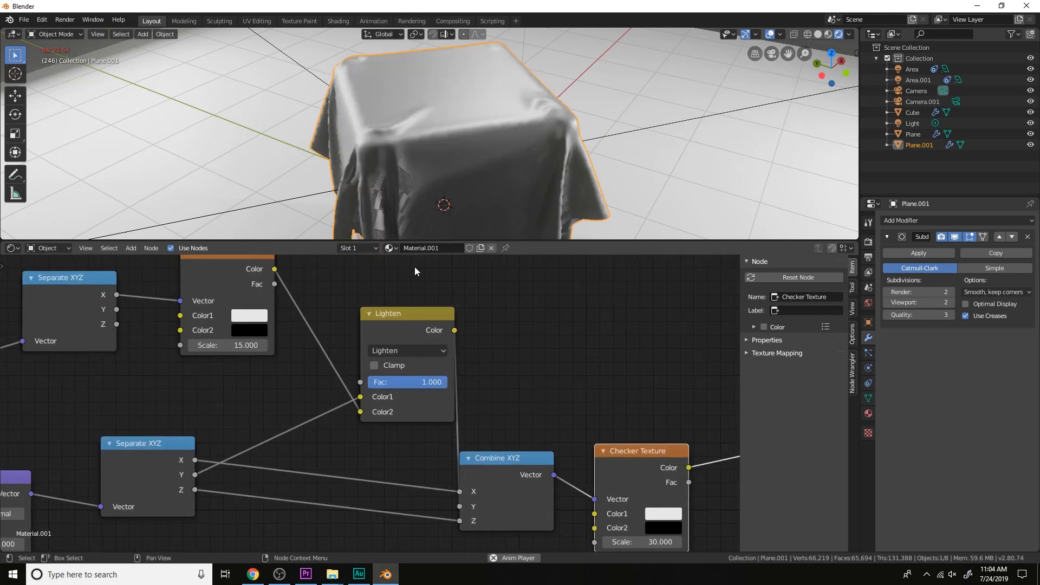
scroll(483, 376, "down", 2)
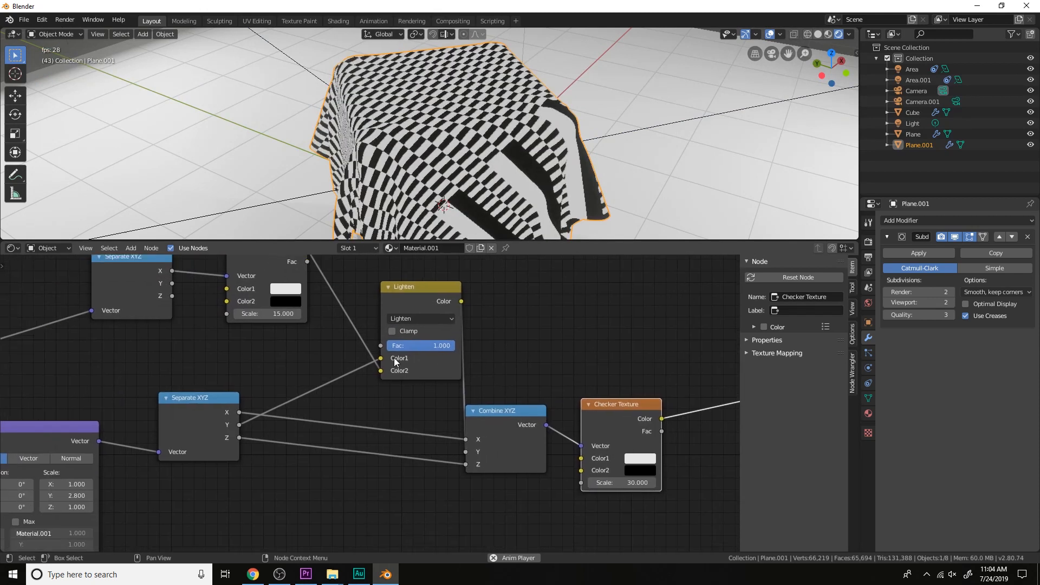
Set the first Checker Texture's Color2 to red, hue 0.009, saturation 1 and value 0.707, and its Scale to 30
left_click(330, 335)
left_click_drag(401, 238, 399, 205)
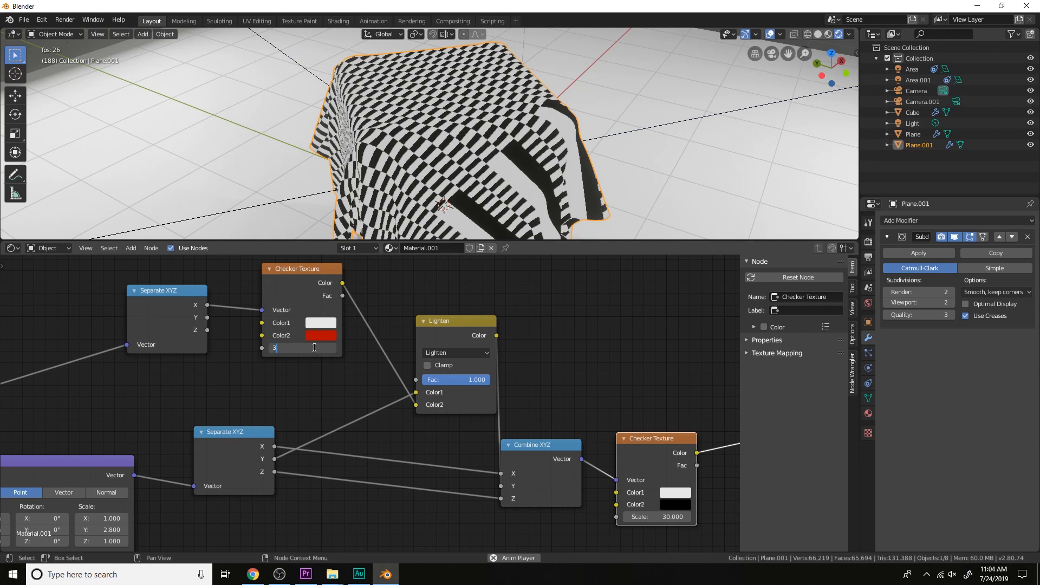
key("Return")
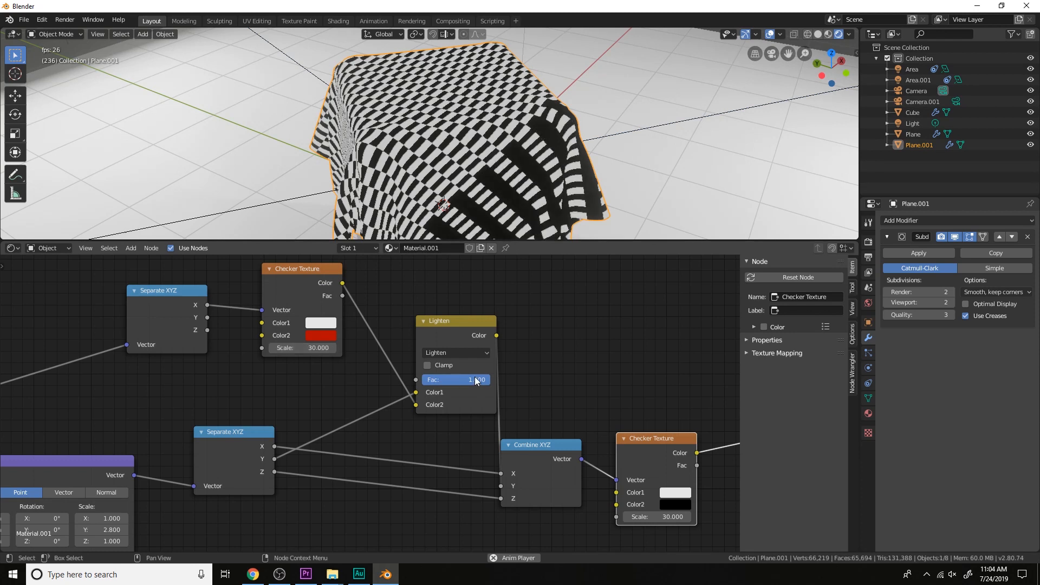
Try the Lighten node's Fac at 0.5 and about 0.608, inspecting the pattern on the cloth's corner
left_click_drag(488, 380, 456, 380)
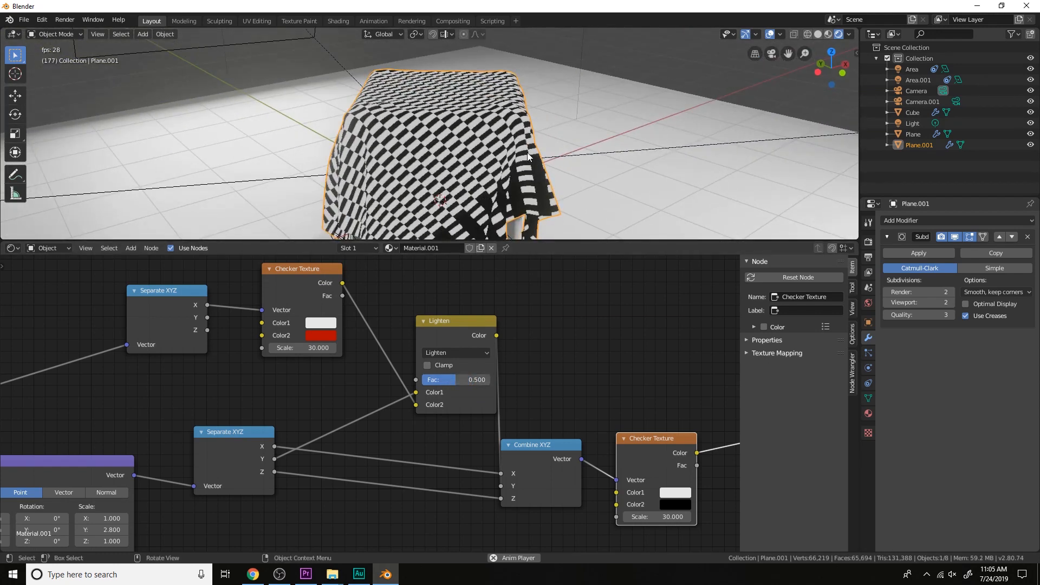
middle_click_drag(528, 157, 501, 123, "shift")
scroll(501, 123, "up", 6)
left_click_drag(457, 379, 487, 378)
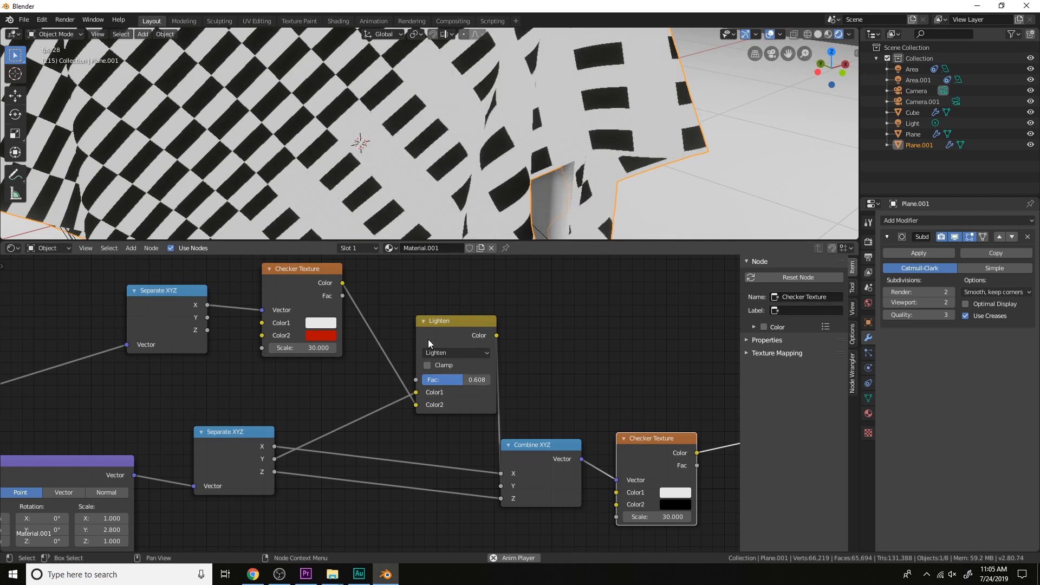
Change the mix node's blend type to Burn, raise its Fac to 1, and inspect the cloth
left_click(450, 352)
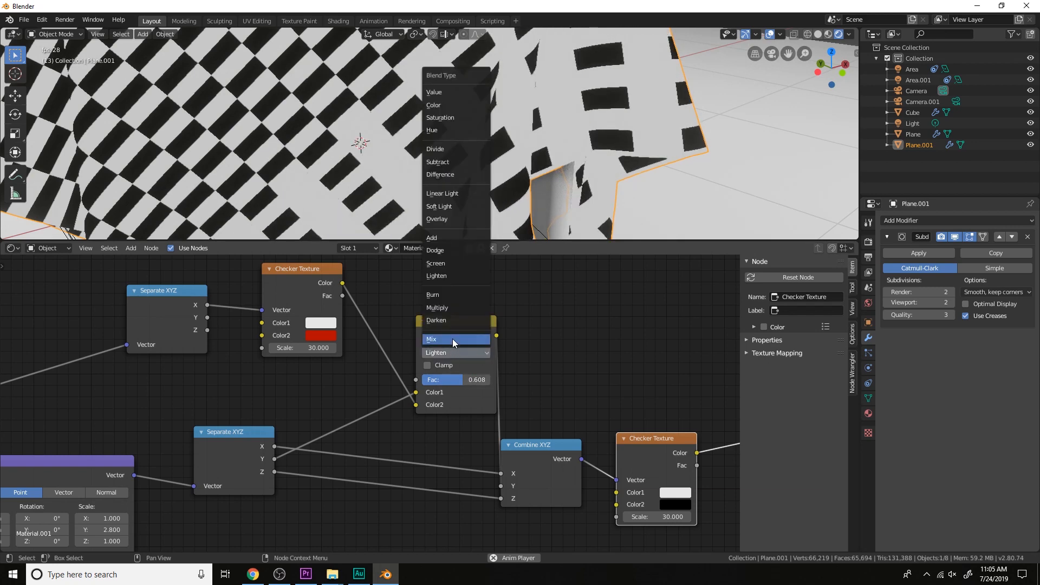
left_click(462, 295)
scroll(498, 124, "down", 4)
middle_click_drag(499, 123, 537, 152)
scroll(537, 153, "down", 5)
left_click_drag(465, 378, 493, 378)
middle_click_drag(520, 203, 487, 198)
scroll(487, 198, "up", 4)
Brighten the red of the first Checker Texture's Color2
left_click(332, 335)
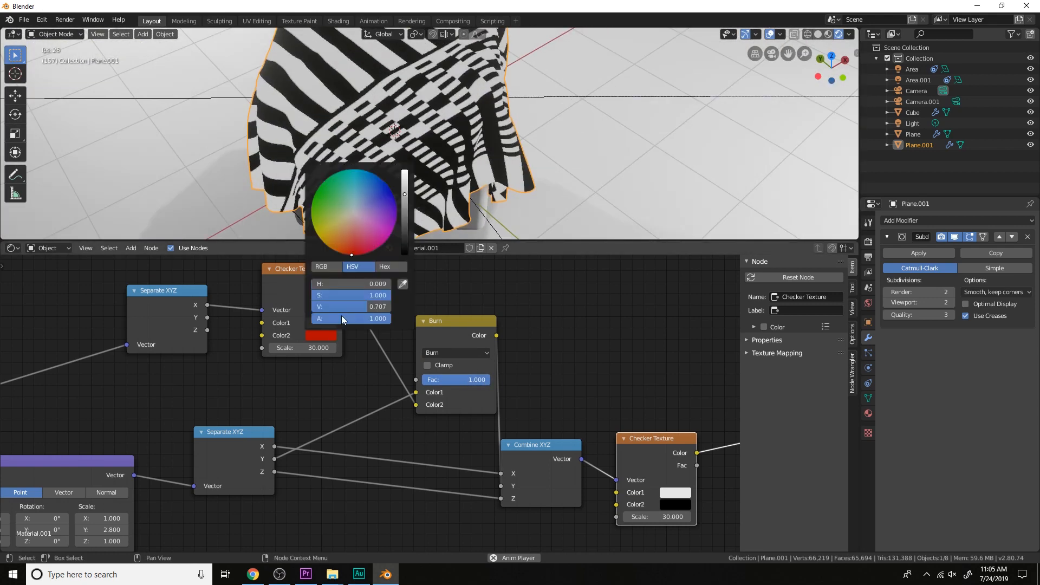
left_click_drag(402, 187, 404, 170)
mouse_move(364, 253)
left_mouse_down()
mouse_move(355, 213)
mouse_move(380, 203)
mouse_move(357, 183)
mouse_move(329, 188)
mouse_move(348, 211)
mouse_move(404, 222)
mouse_move(404, 173)
left_mouse_up()
left_click(382, 239)
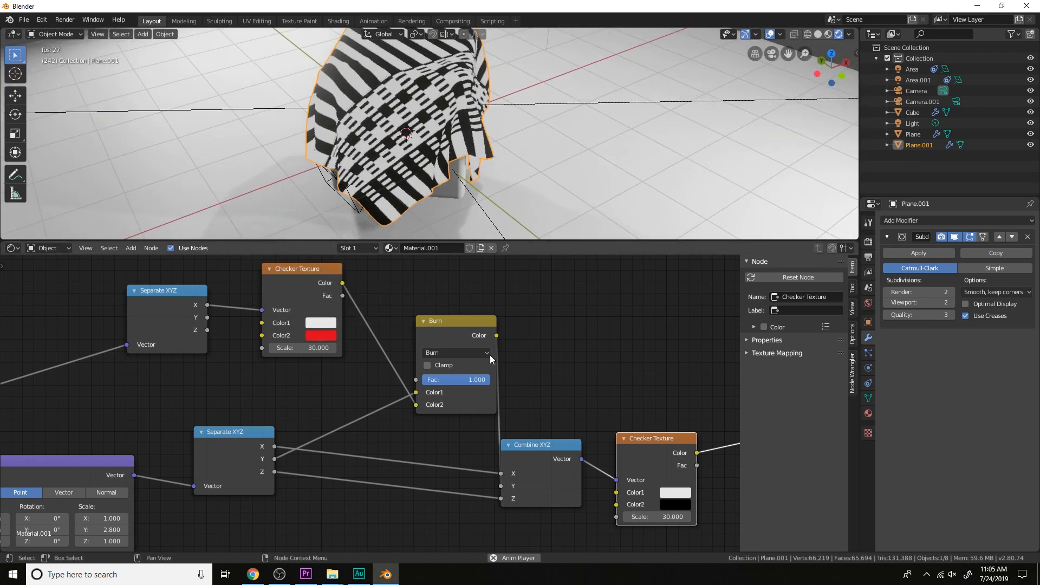
Change the mix node's blend type to Multiply, set the first Checker Texture's Color2 to black, and inspect the cloth
left_click(474, 353)
left_click(460, 307)
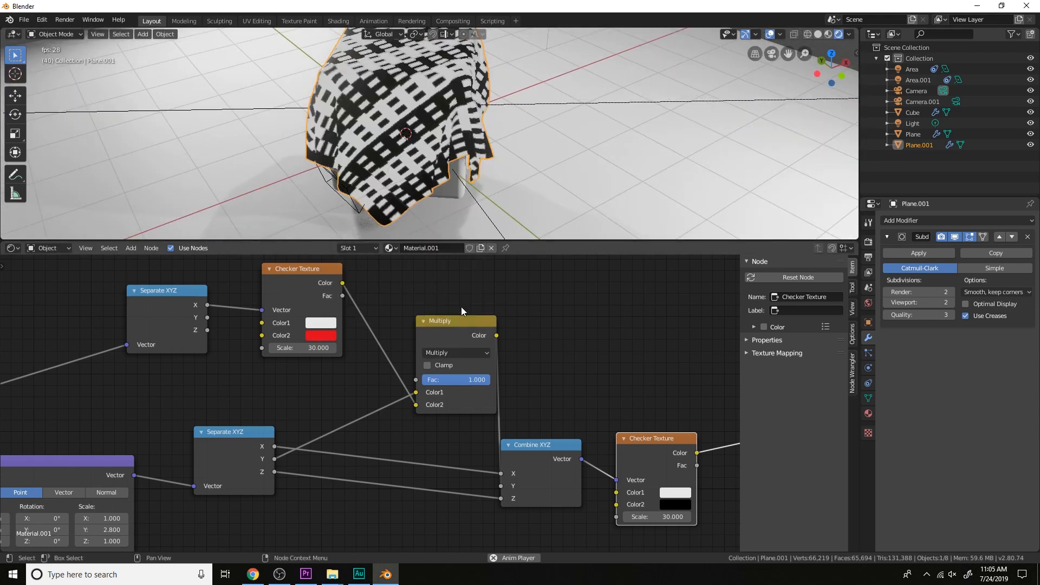
left_click(325, 335)
left_click_drag(409, 231, 404, 253)
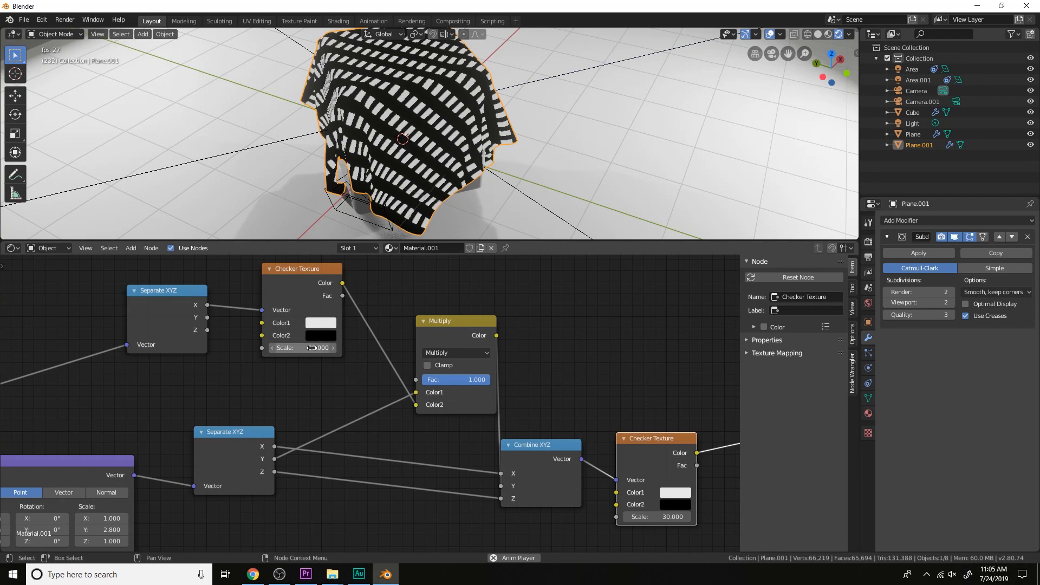
left_click(565, 363)
middle_click_drag(567, 360, 497, 324)
middle_click_drag(476, 142, 533, 132)
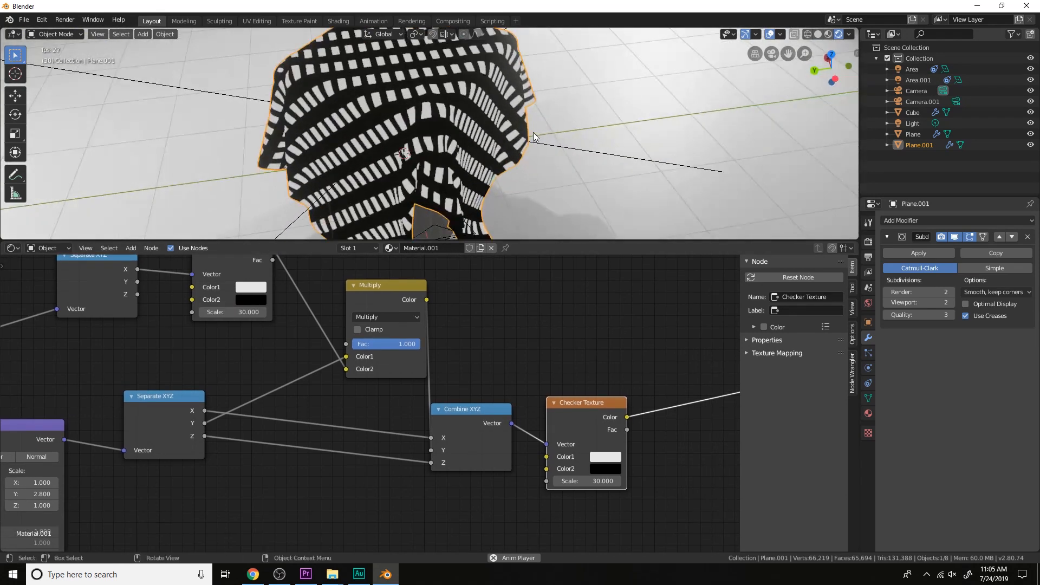
Set the Mapping node's Y Scale to 1
scroll(532, 132, "up", 1)
middle_click_drag(343, 406, 738, 322)
scroll(452, 409, "up", 3)
left_click_drag(467, 410, 444, 410)
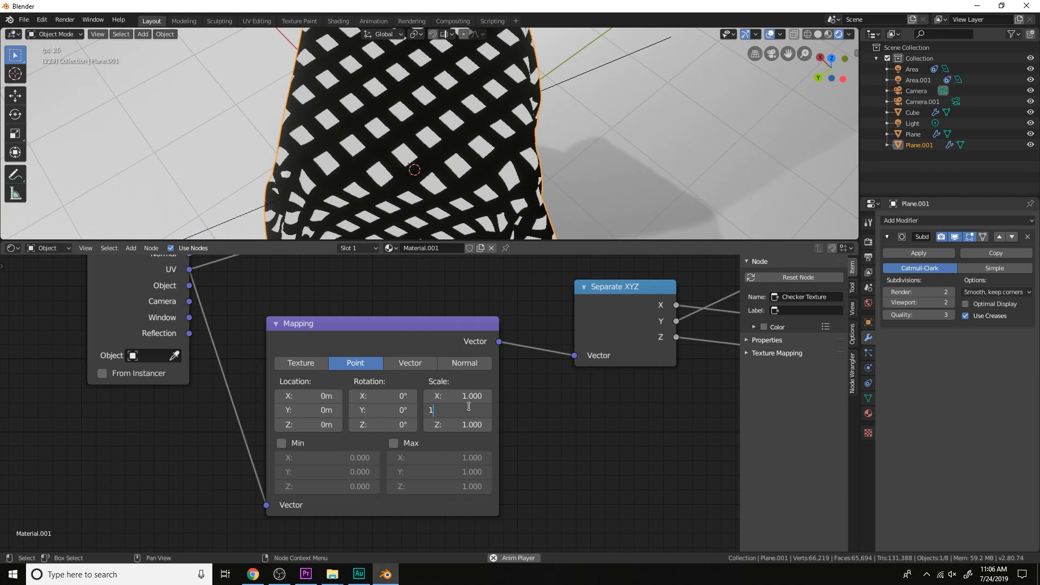
key("Return")
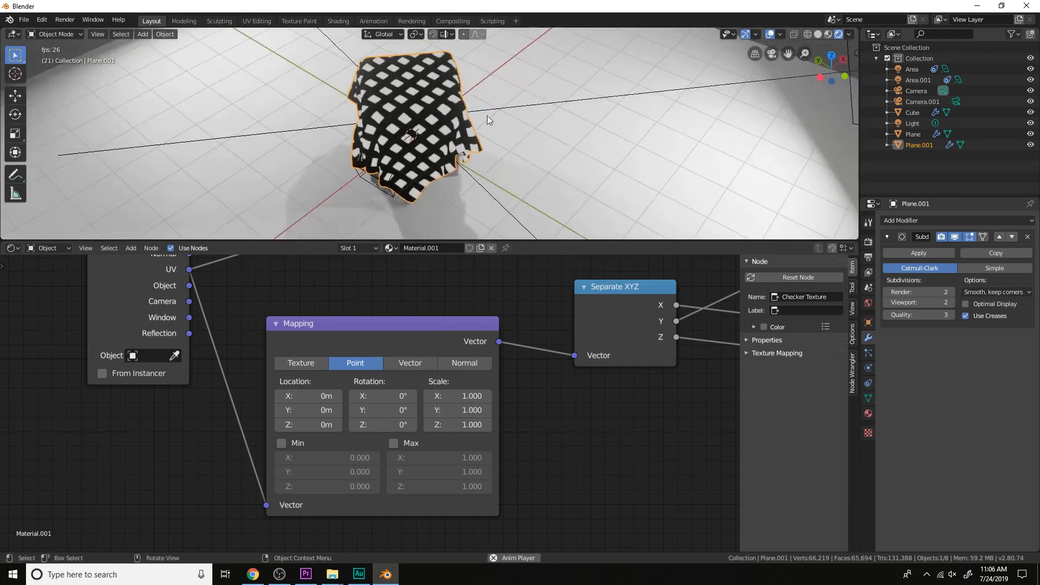
Move the Multiply node farther from Combine XYZ, toward the first Checker Texture
scroll(671, 345, "down", 2)
middle_click_drag(672, 344, 474, 427)
left_click_drag(541, 307, 525, 320)
middle_click_drag(525, 320, 469, 335)
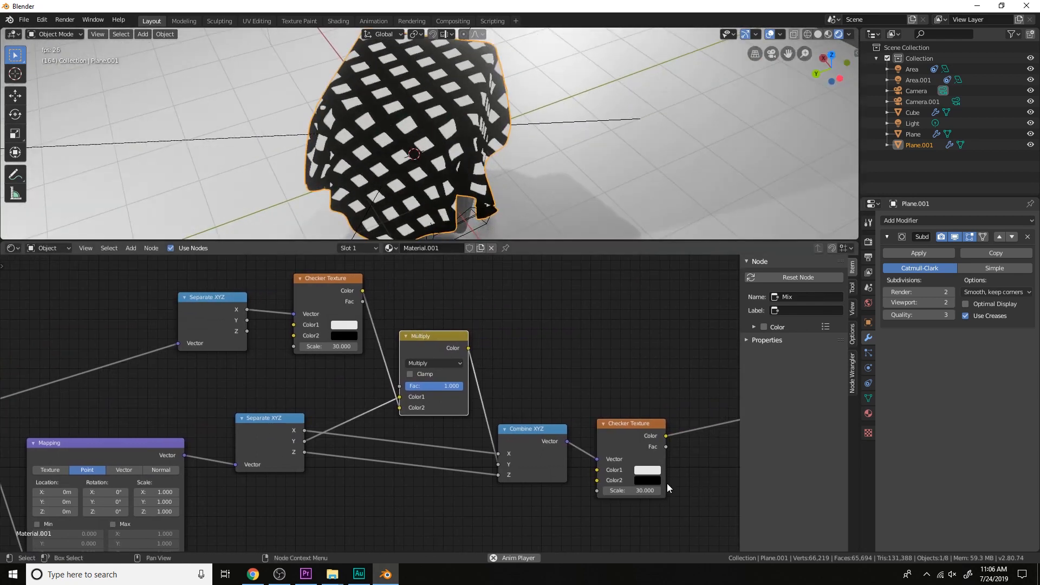
Try Scale values of 32.5 and 28.8 on the final Checker Texture and inspect the cloth up close
left_click_drag(639, 490, 672, 490)
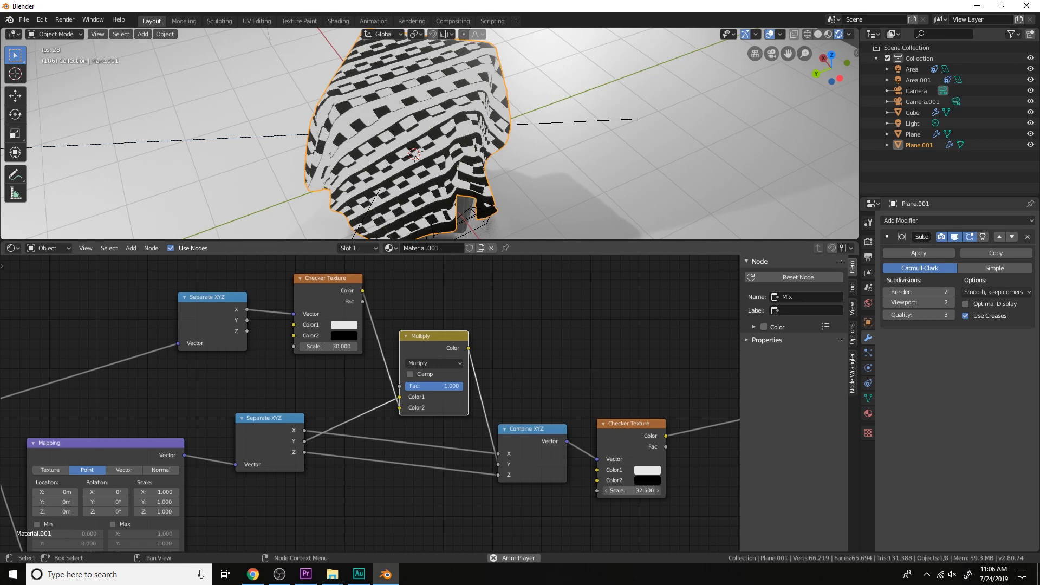
mouse_move(672, 490)
left_mouse_down()
mouse_move(694, 490)
mouse_move(642, 490)
mouse_move(654, 490)
left_mouse_up()
middle_click_drag(554, 180, 486, 156)
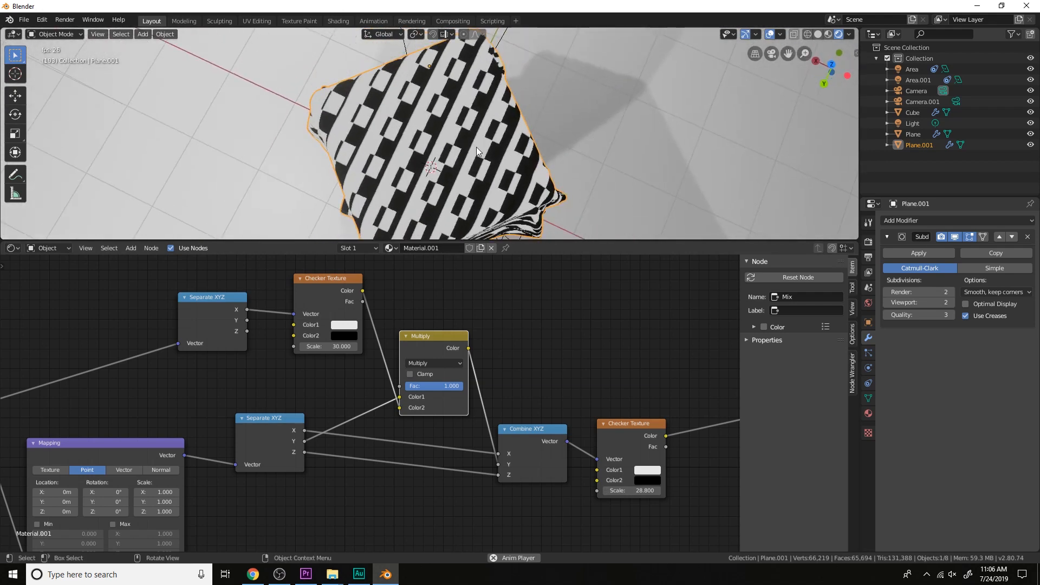
scroll(480, 149, "up", 4)
scroll(466, 164, "down", 5)
middle_click_drag(466, 164, 449, 118, "shift")
scroll(452, 115, "up", 3)
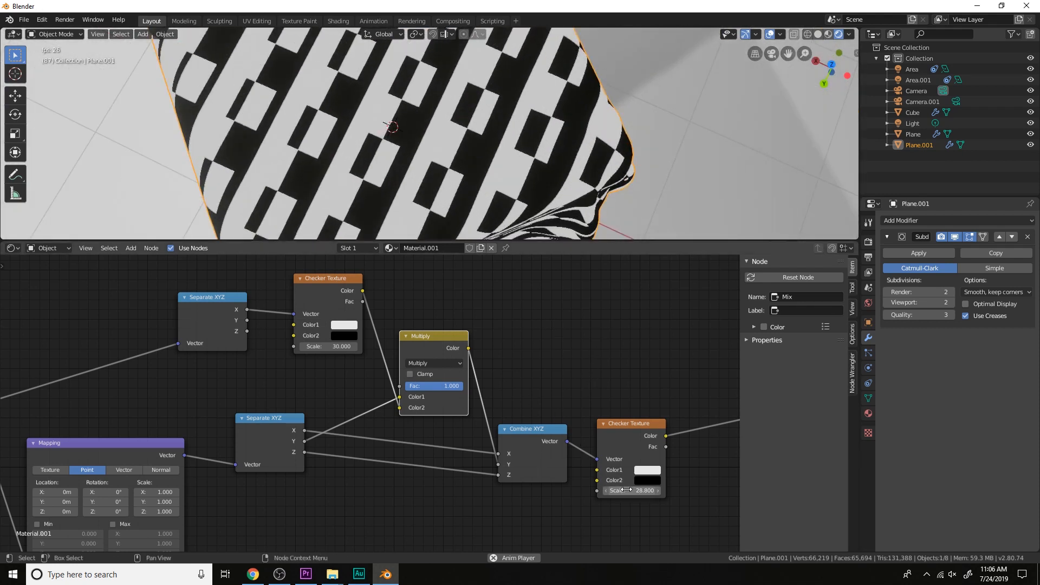
Set the final Checker Texture's Scale back to 30 and inspect the cloth
type("\\")
key("Return")
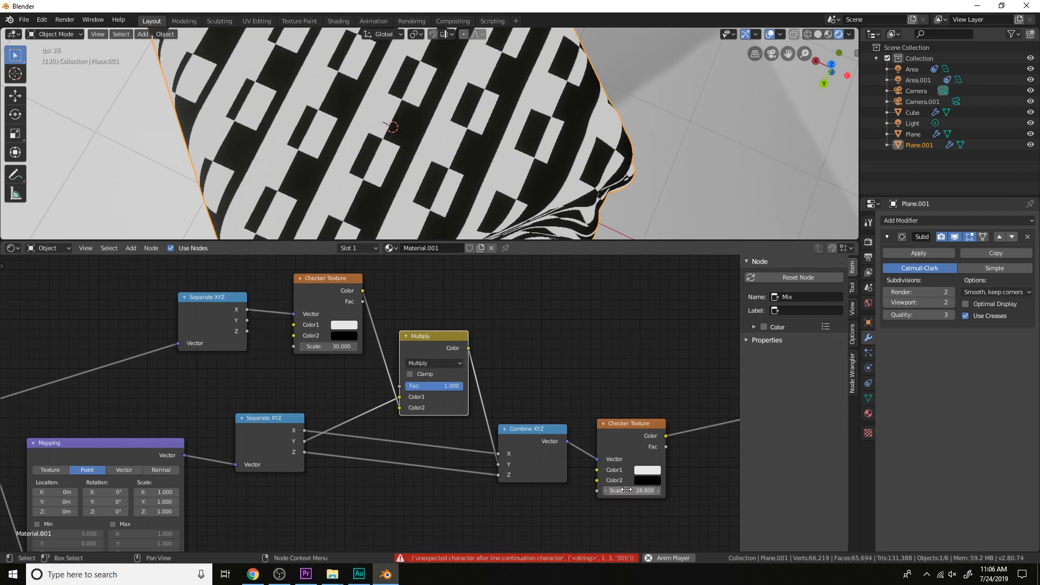
key("Return")
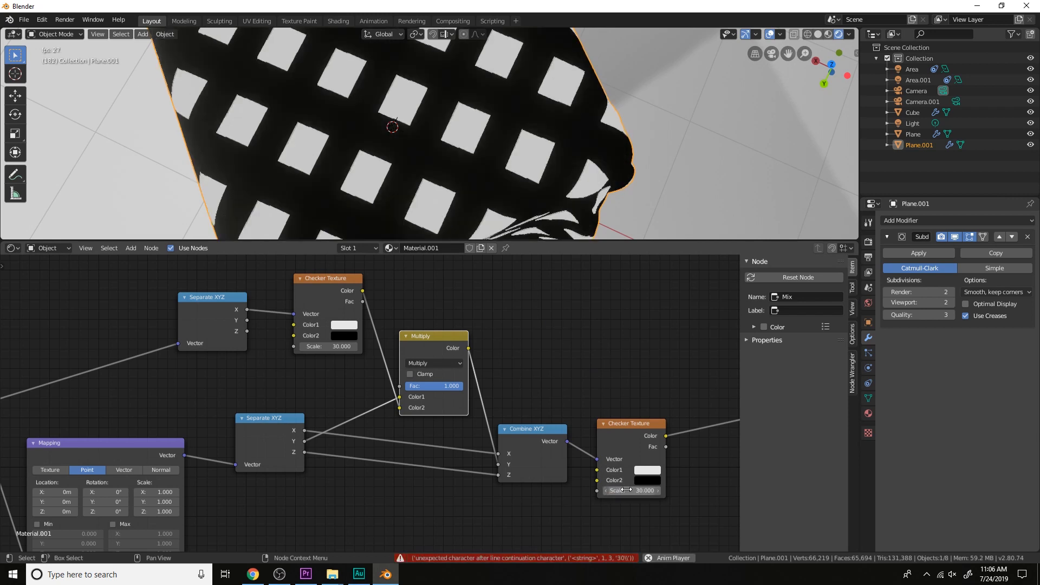
scroll(501, 146, "down", 5)
middle_click_drag(501, 135, 535, 111)
Lower the Multiply node's Fac to 0.150 and change its blend type to Darken
middle_click_drag(566, 327, 597, 326)
scroll(597, 327, "up", 4)
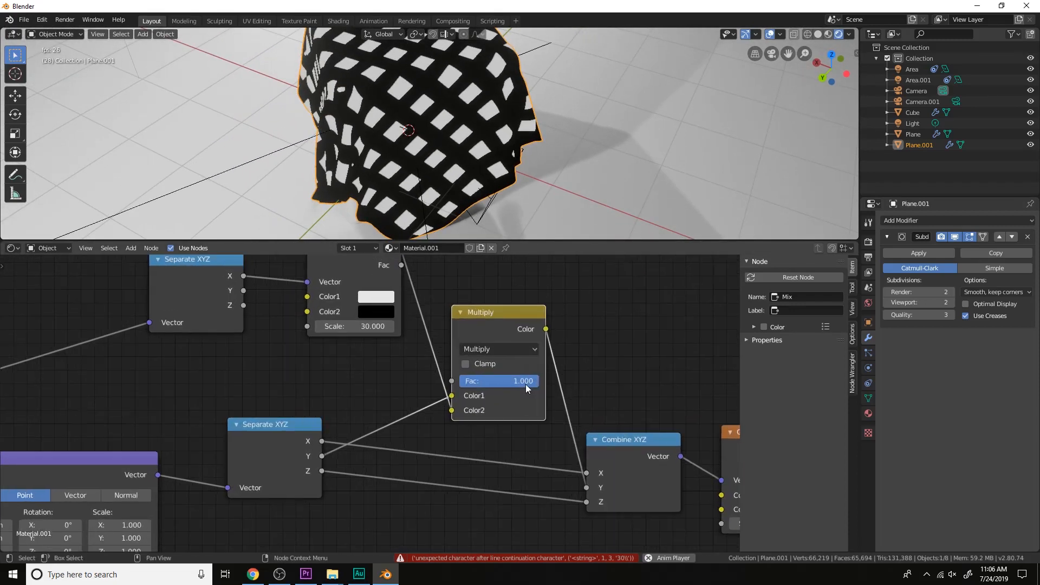
left_click_drag(526, 382, 457, 382)
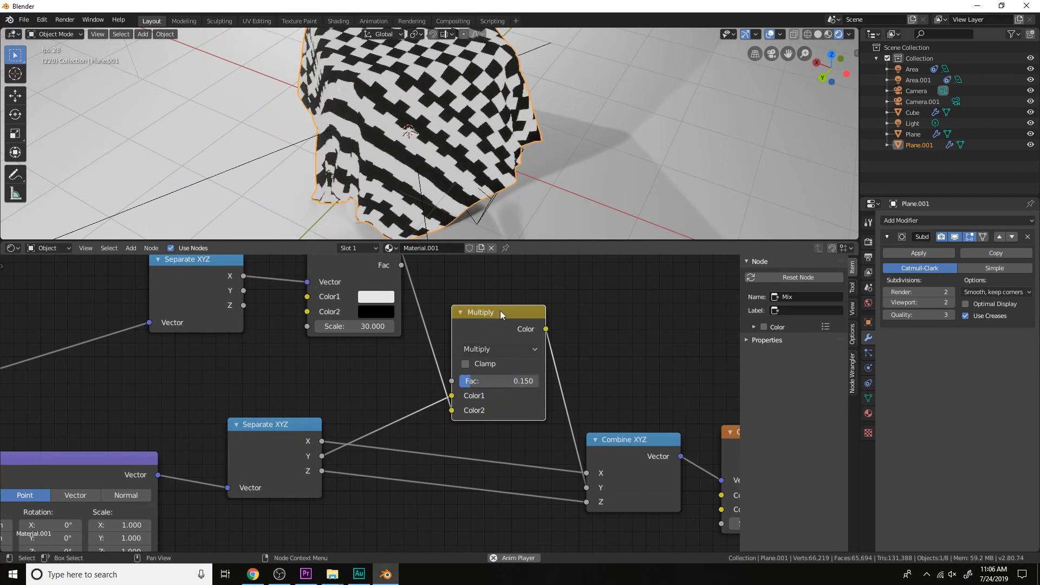
left_click(530, 349)
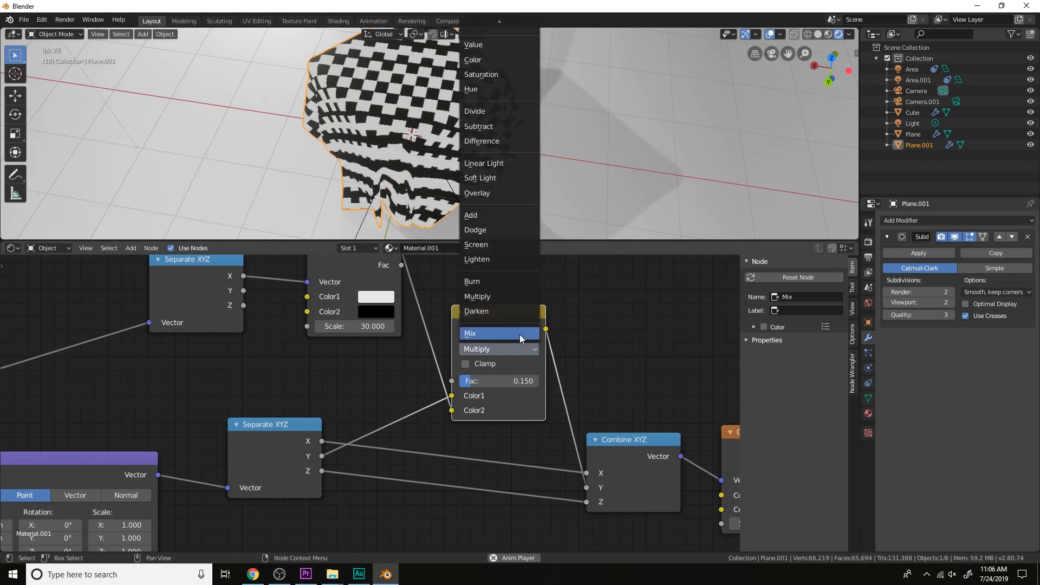
left_click(513, 315)
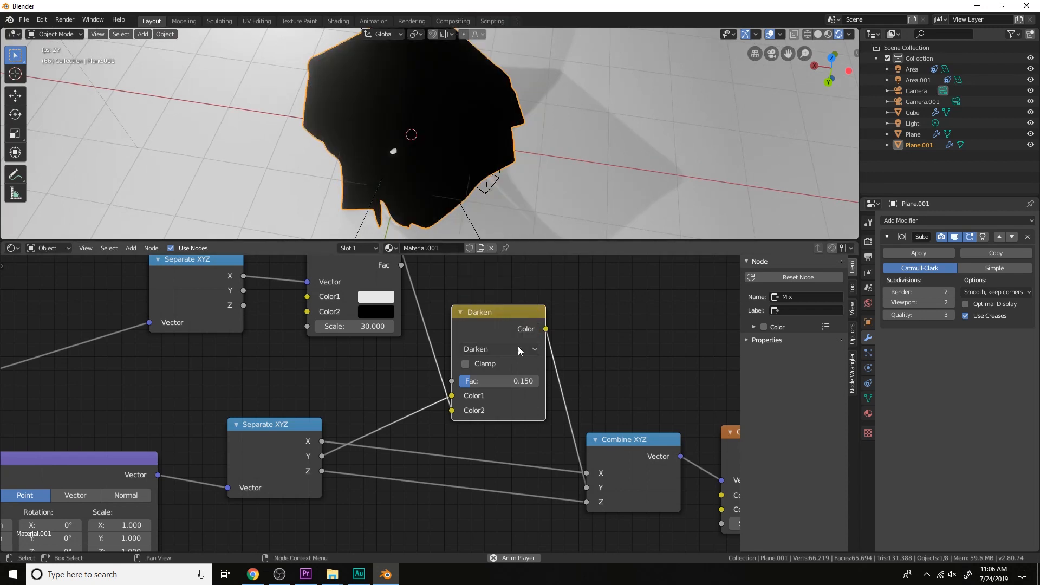
Raise the Darken node's Fac to 0.592, try green as Color2 of the first Checker Texture, and return it to black
left_click_drag(471, 382, 499, 388)
left_click(381, 313)
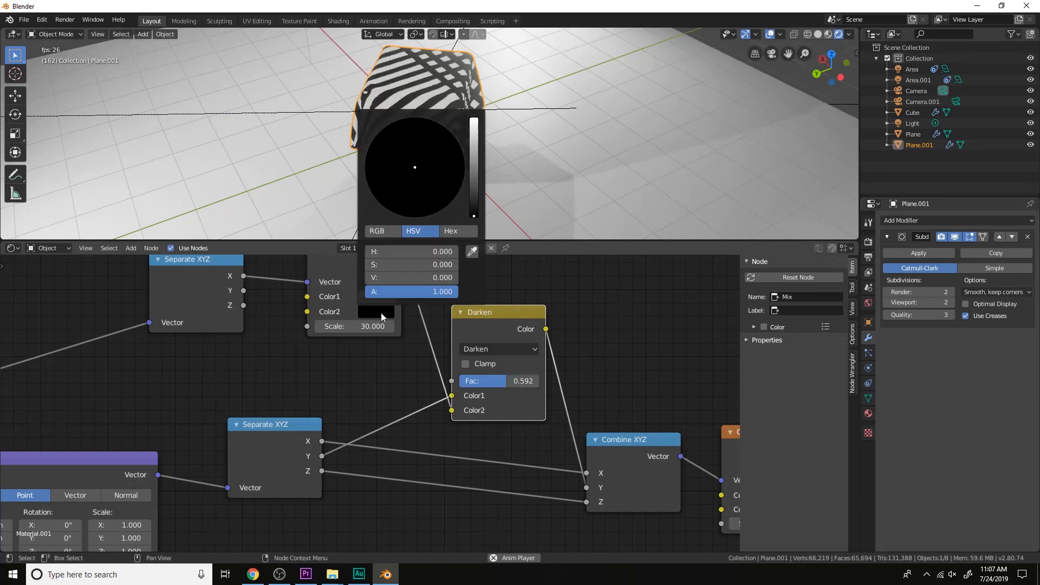
left_click_drag(469, 174, 474, 156)
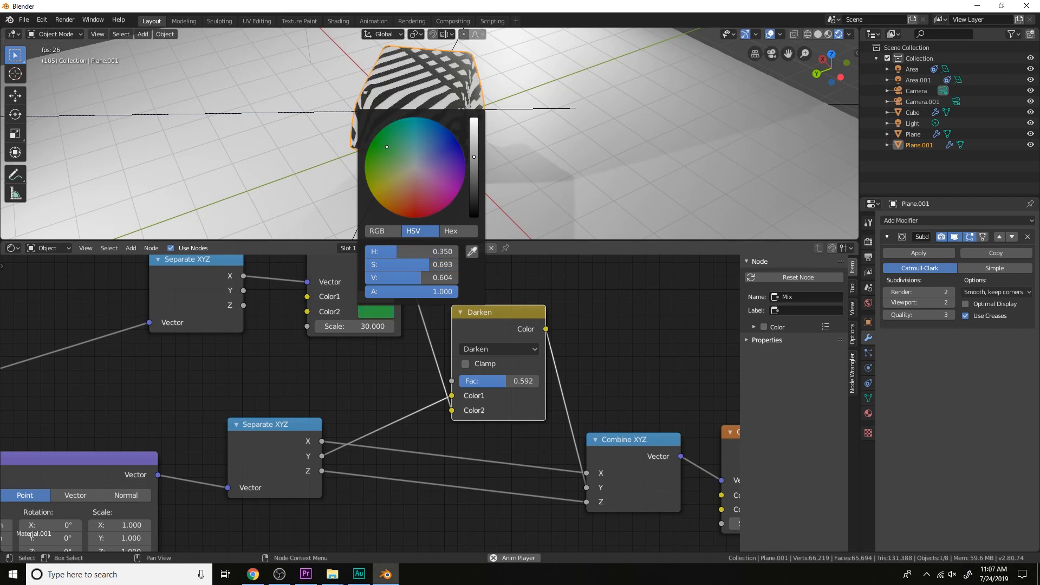
left_click_drag(473, 157, 474, 216)
scroll(632, 352, "down", 11)
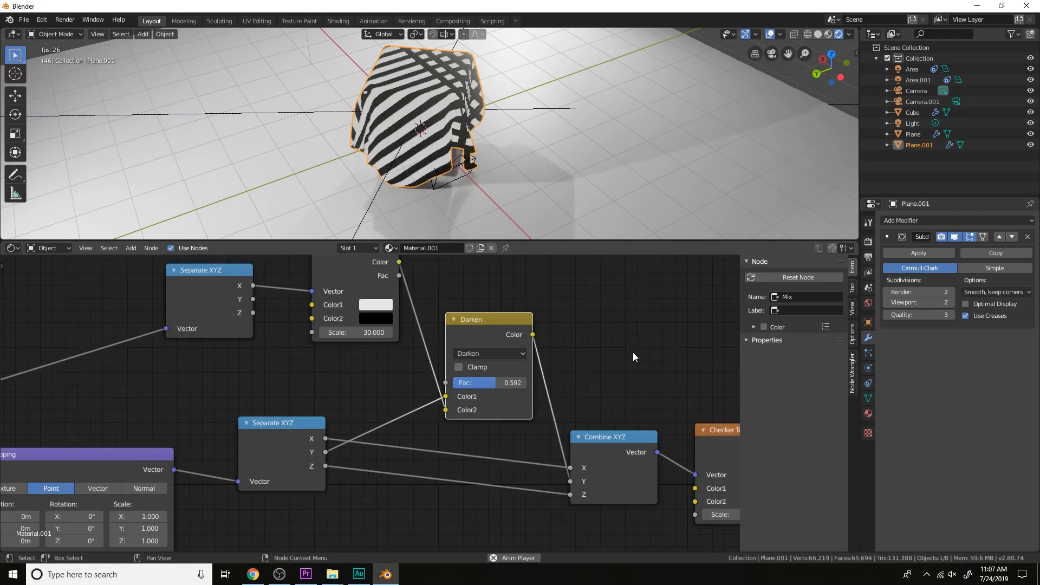
middle_click_drag(643, 346, 606, 333)
scroll(605, 328, "up", 3)
scroll(520, 311, "up", 3)
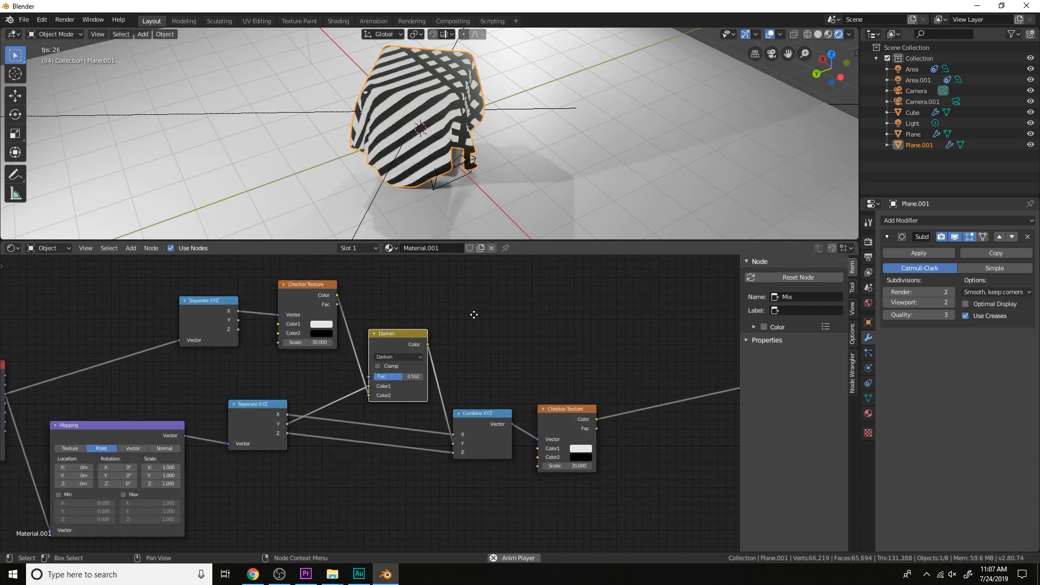
Change the Darken node's blend type to Multiply and set its Fac to 1.000
left_click(452, 360)
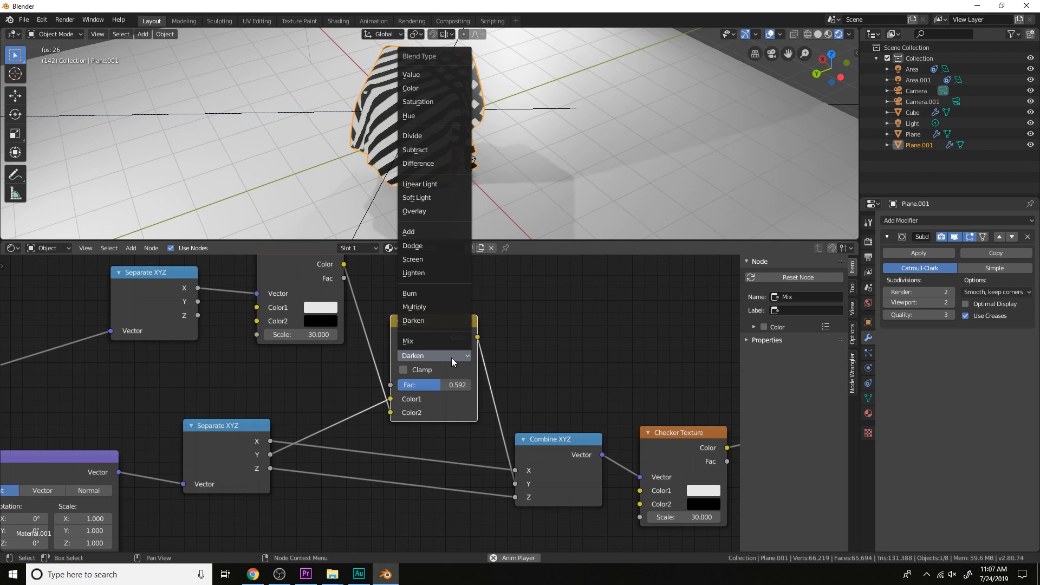
left_click(430, 355)
left_click(437, 307)
left_click_drag(442, 385, 477, 385)
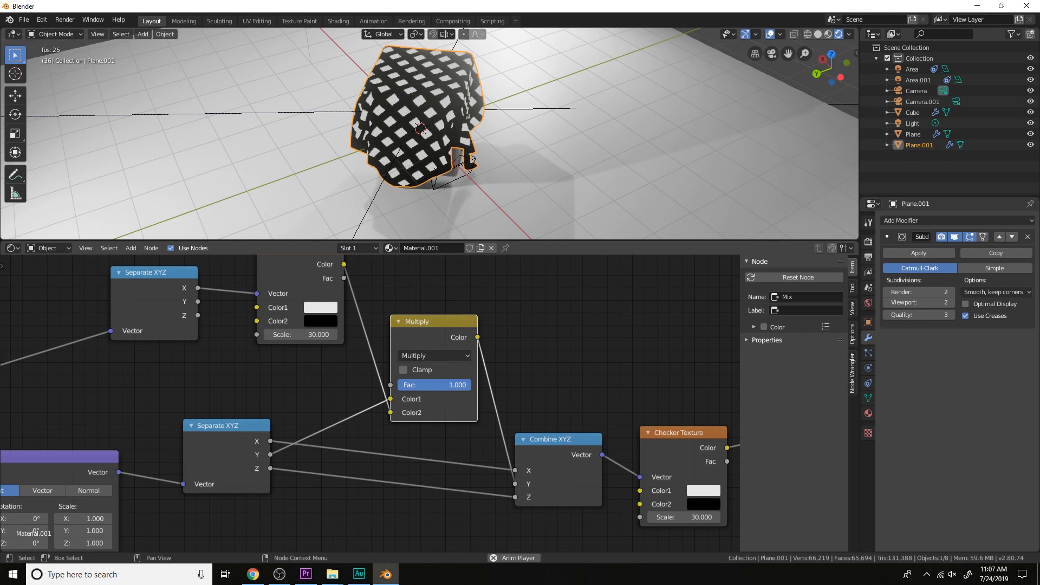
Move the final Checker Texture farther from Combine XYZ to make room in the node tree
scroll(502, 384, "down", 2)
middle_click_drag(502, 384, 433, 363)
left_click_drag(520, 400, 592, 406)
scroll(513, 424, "down", 1)
middle_click_drag(513, 424, 418, 413)
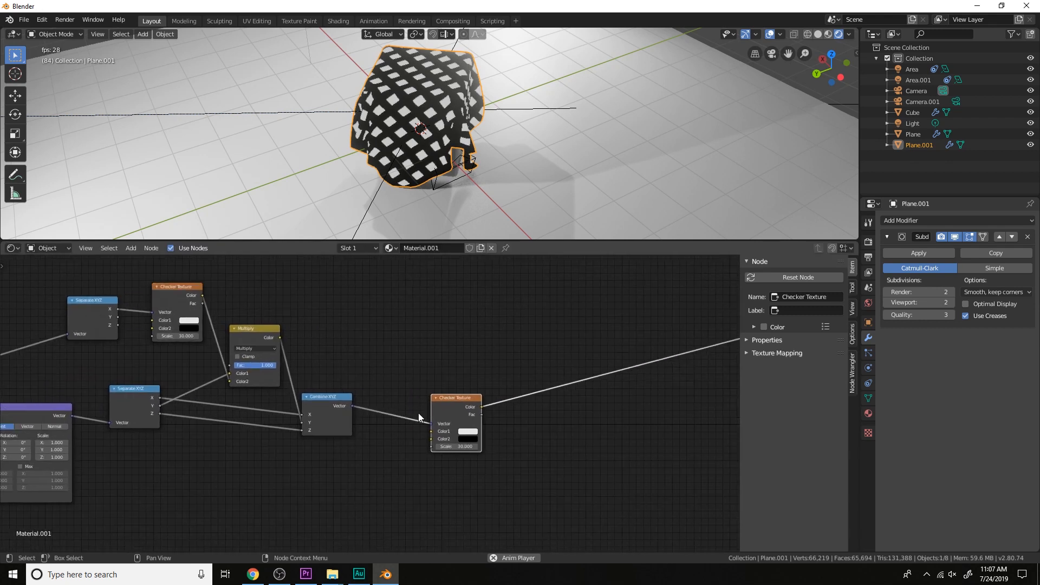
left_click_drag(458, 407, 553, 412)
Duplicate both Separate XYZ nodes, both Checker Textures, Multiply and Combine XYZ, placing the copies above the originals
scroll(405, 437, "down", 2)
middle_click_drag(398, 438, 435, 440)
key("b")
left_click_drag(434, 439, 180, 303)
key("shift+d")
left_click(339, 260)
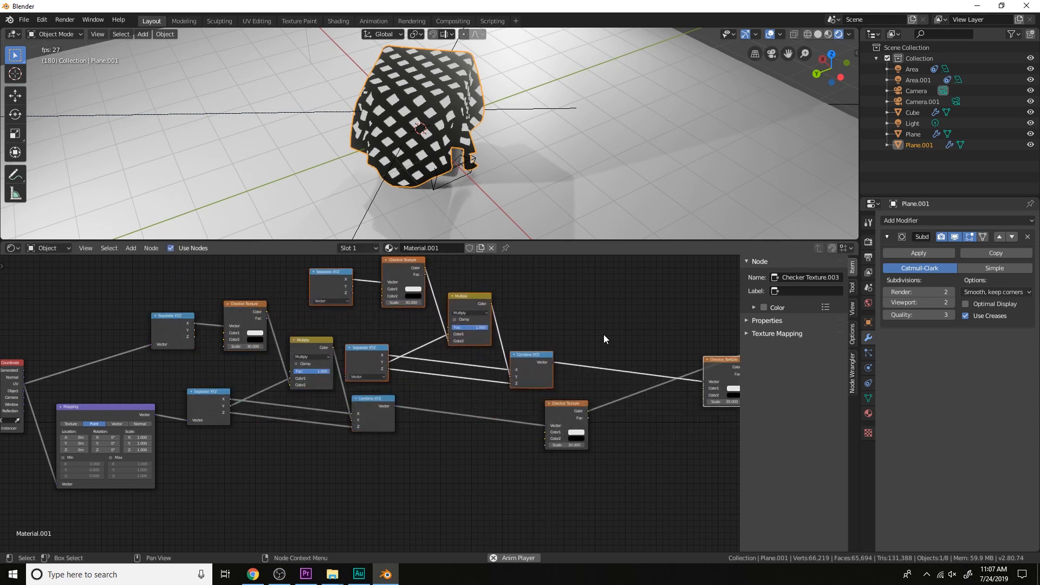
Delete the duplicate of the final Checker Texture
left_click(715, 355)
left_click(705, 361)
key("x")
Move the final Checker Texture farther out and shift the duplicated node group past the first Combine XYZ
left_click_drag(576, 408, 706, 418)
left_click(505, 371)
left_click_drag(576, 394, 349, 271)
key("g")
left_click(411, 272)
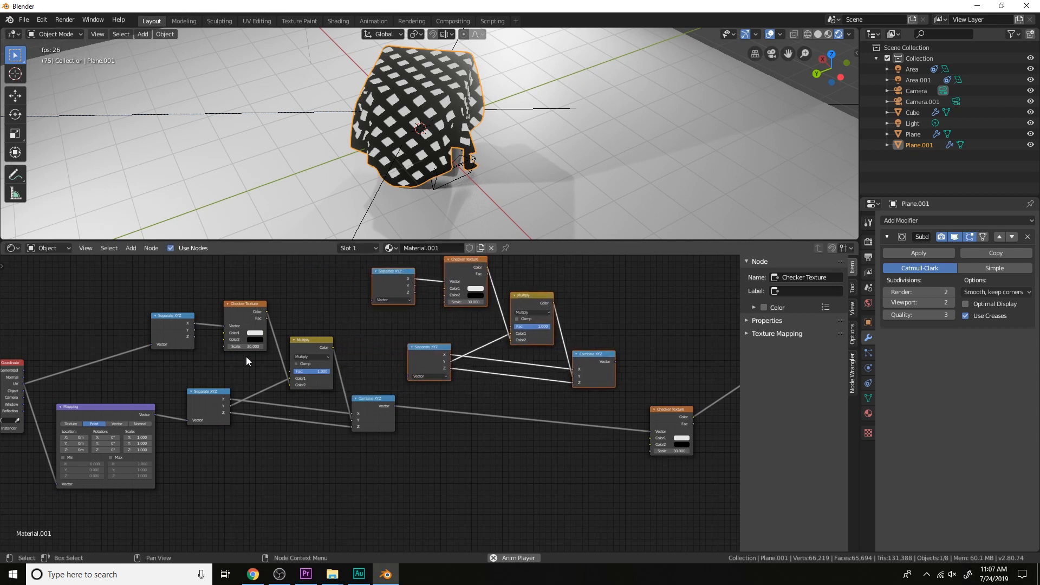
Link the first Combine XYZ to the lower duplicated Separate XYZ, and the duplicated Combine XYZ to the final Checker Texture
middle_click_drag(469, 415, 410, 418)
scroll(373, 414, "up", 1)
left_click_drag(330, 410, 349, 379)
left_click_drag(589, 358, 629, 440)
scroll(488, 409, "down", 1)
Connect the Texture Coordinate UV output to the upper duplicated Separate XYZ's Vector input
middle_click_drag(487, 410, 596, 397)
scroll(219, 353, "down", 1)
middle_click_drag(219, 354, 233, 376)
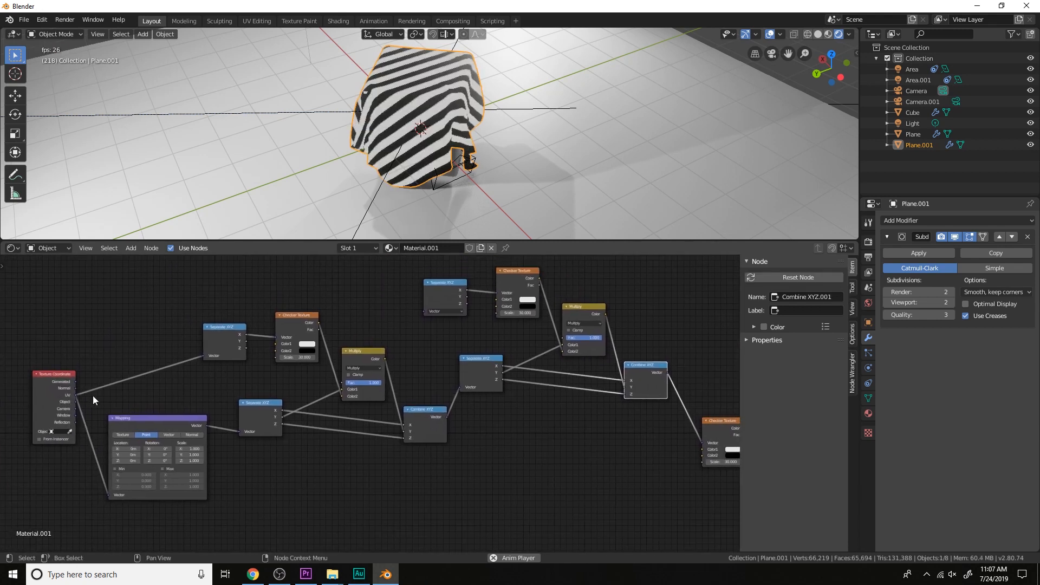
left_click_drag(77, 398, 428, 308)
Try a Scale of 30.3 on the duplicated Checker Texture and inspect the cloth up close
scroll(427, 308, "up", 1)
middle_click_drag(612, 363, 555, 387)
scroll(416, 363, "up", 6)
scroll(416, 363, "down", 3)
middle_click_drag(416, 362, 379, 345)
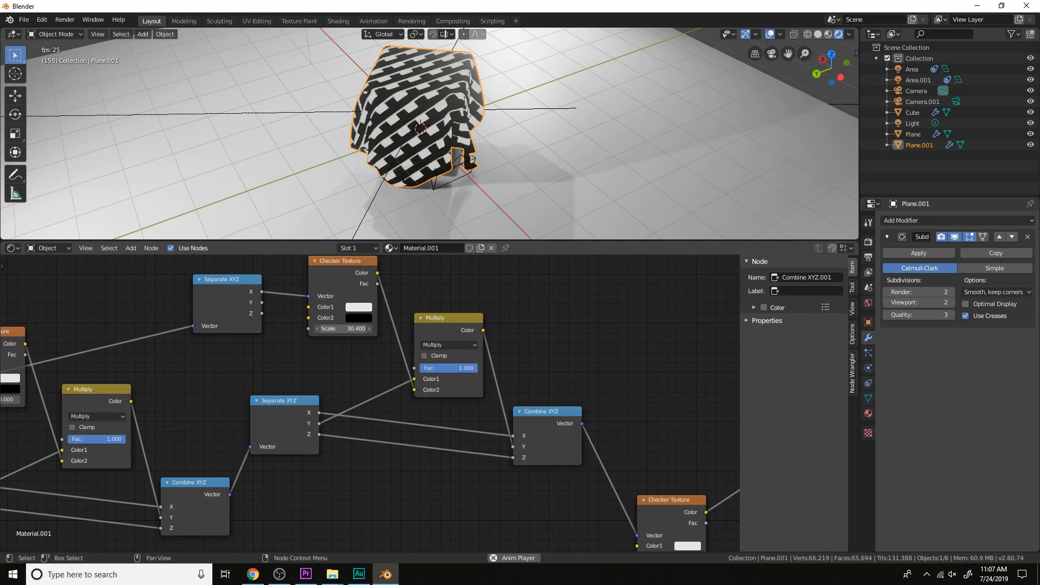
scroll(559, 153, "up", 5)
middle_click_drag(557, 153, 586, 138)
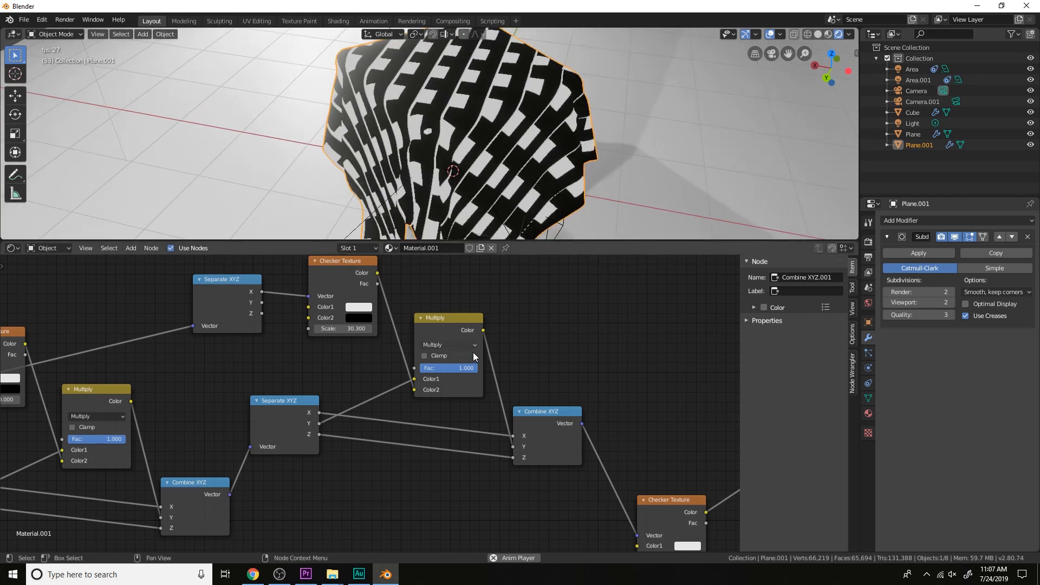
Try a Fac of 0.483 on the duplicated Multiply node and a Scale of 13.9 on the duplicated Checker Texture
left_click_drag(461, 368, 434, 369)
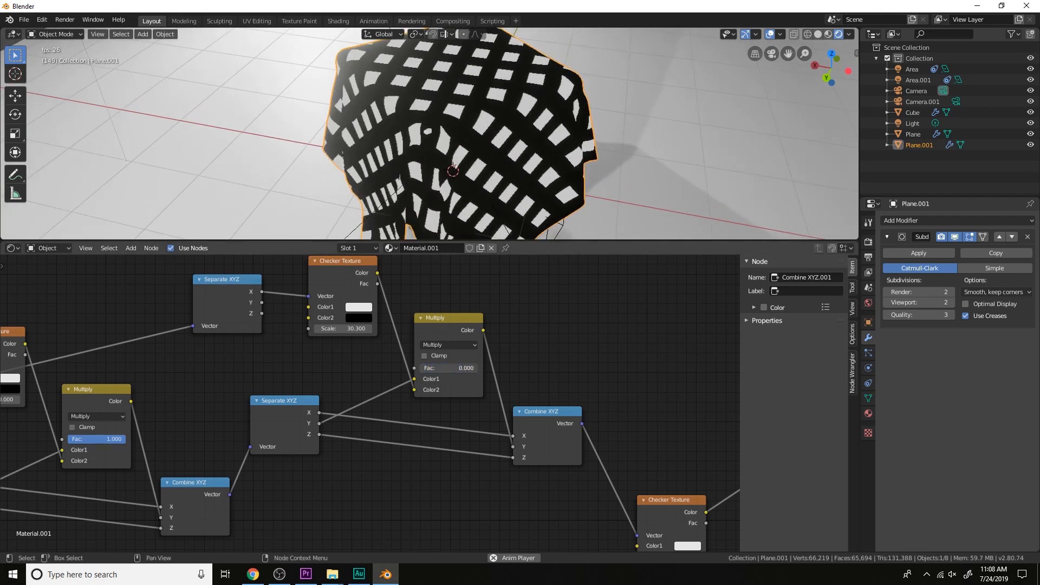
scroll(448, 372, "down", 1)
middle_click_drag(589, 417, 617, 431)
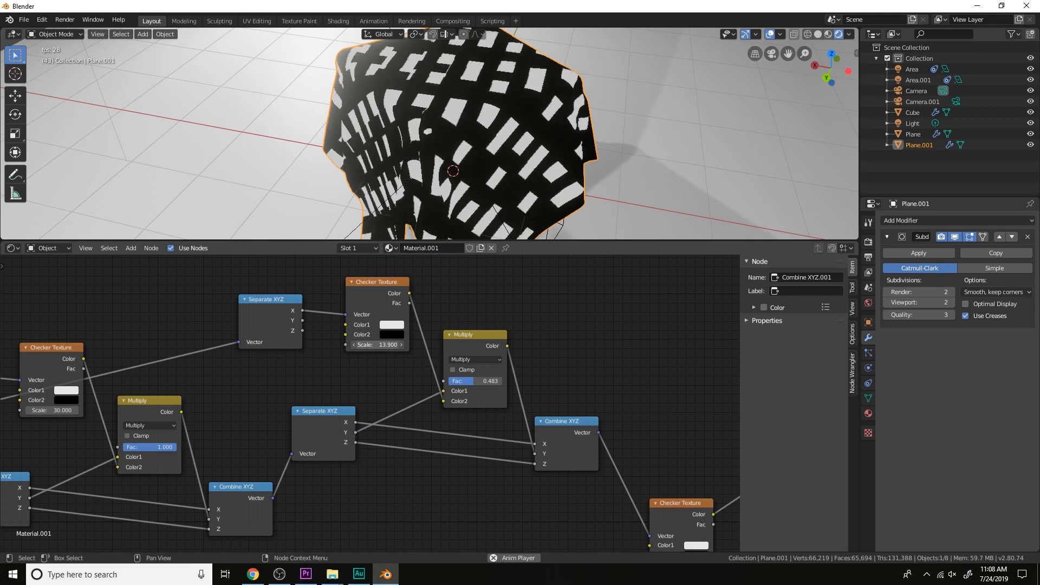
Connect the first Combine XYZ's Vector output to the upper duplicated Separate XYZ, replacing its UV link
scroll(394, 340, "down", 1)
middle_click_drag(367, 409, 381, 407)
left_click_drag(393, 450, 365, 337)
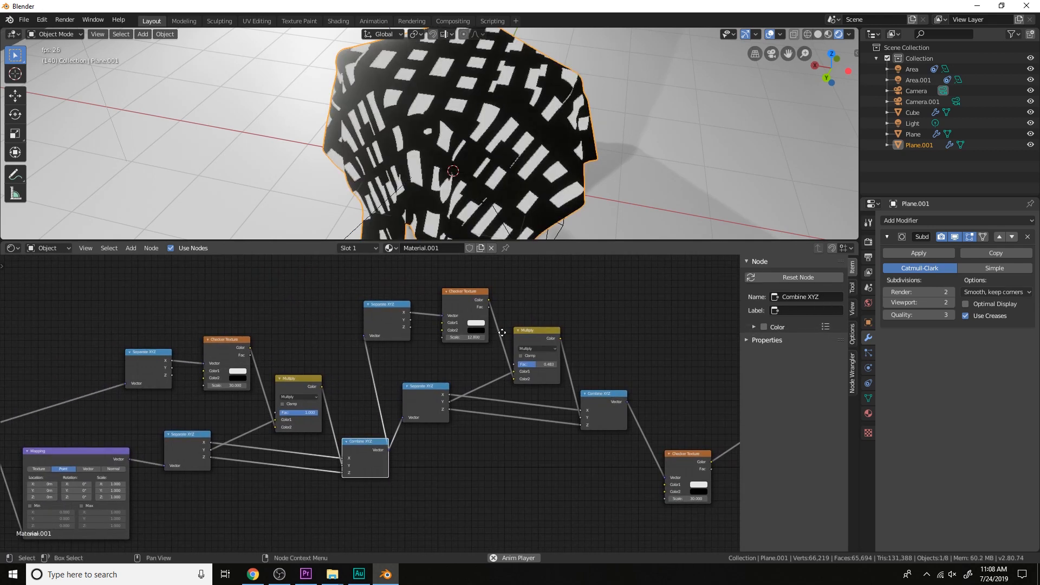
Set the duplicated Checker Texture's Scale to 24 and the duplicated Multiply node's Fac to 1.000
scroll(501, 336, "up", 1)
left_click_drag(435, 361, 462, 366)
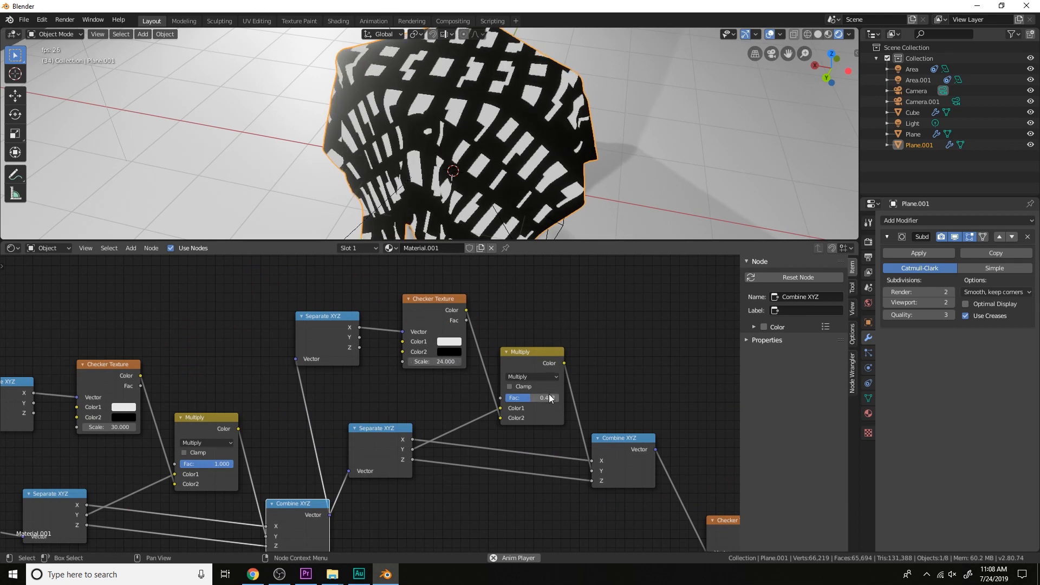
left_click_drag(549, 398, 582, 398)
middle_click_drag(519, 203, 553, 203)
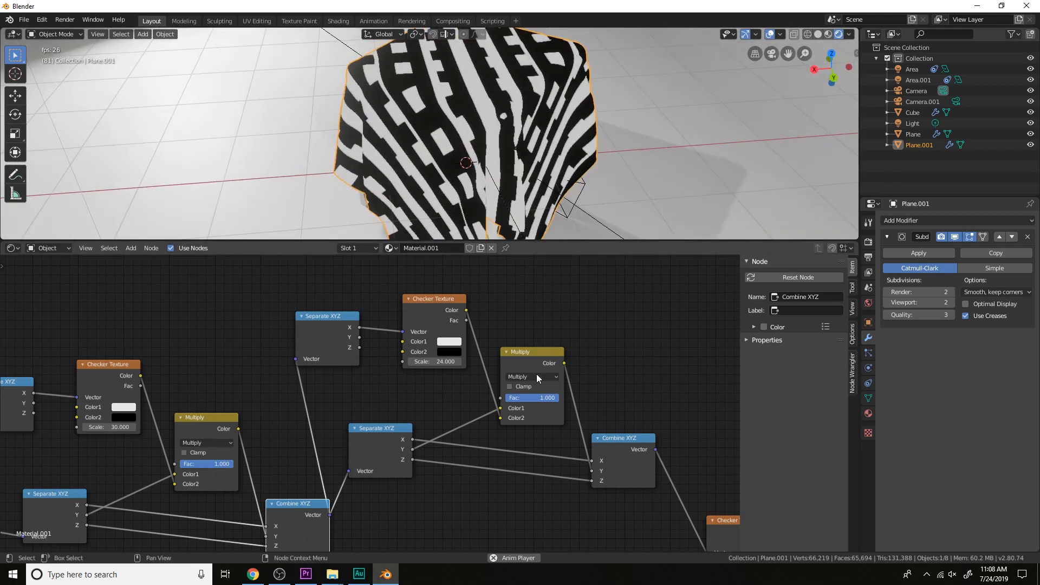
Try other Scale values on the duplicated Checker Texture, ending at 15, and inspect the cloth
left_click(435, 361)
type("29.7")
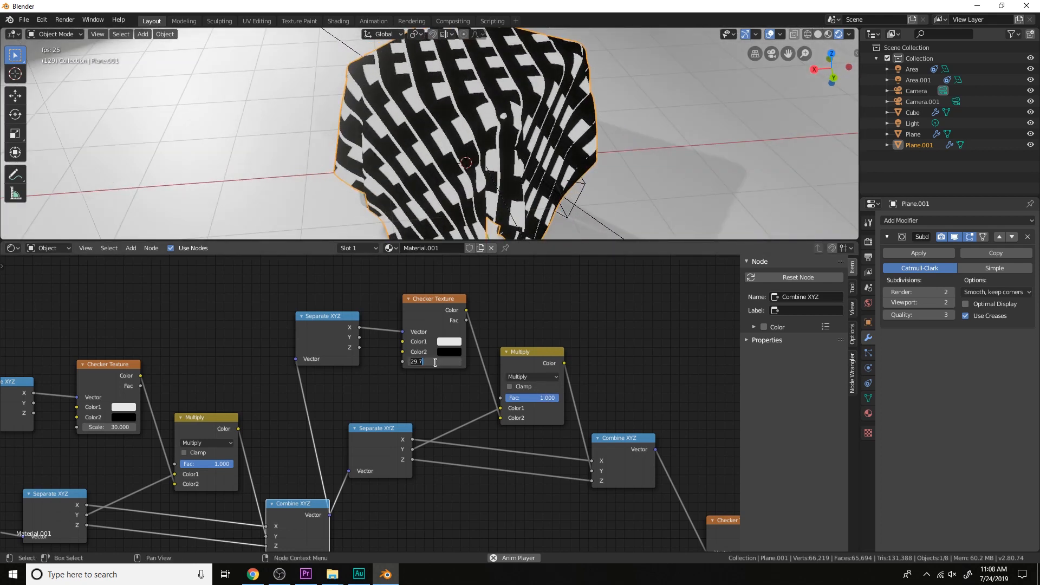
type("1")
key("Return")
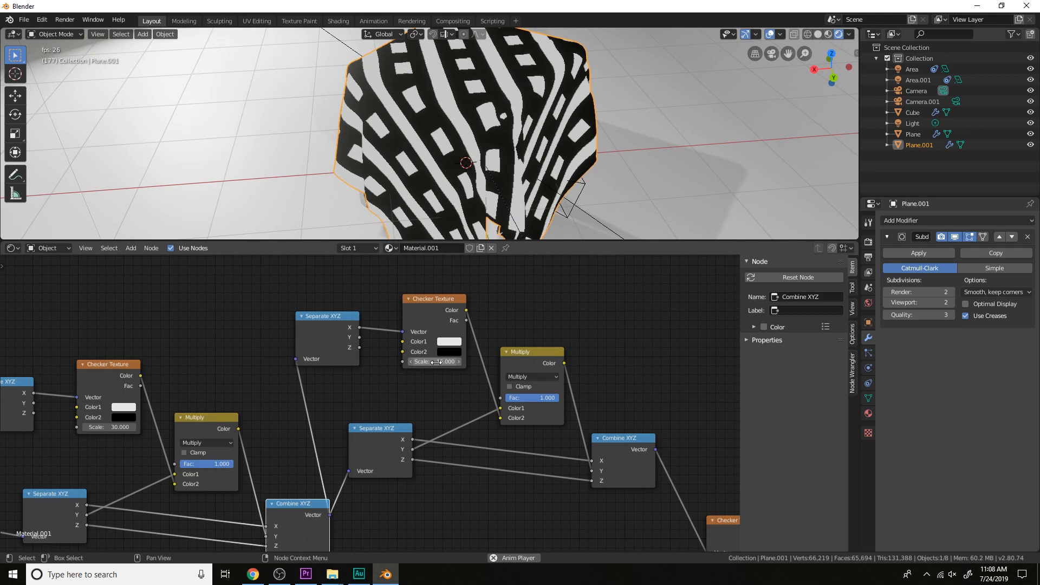
scroll(489, 161, "down", 4)
middle_click_drag(489, 162, 628, 179)
scroll(506, 152, "up", 3)
middle_click_drag(572, 396, 522, 378)
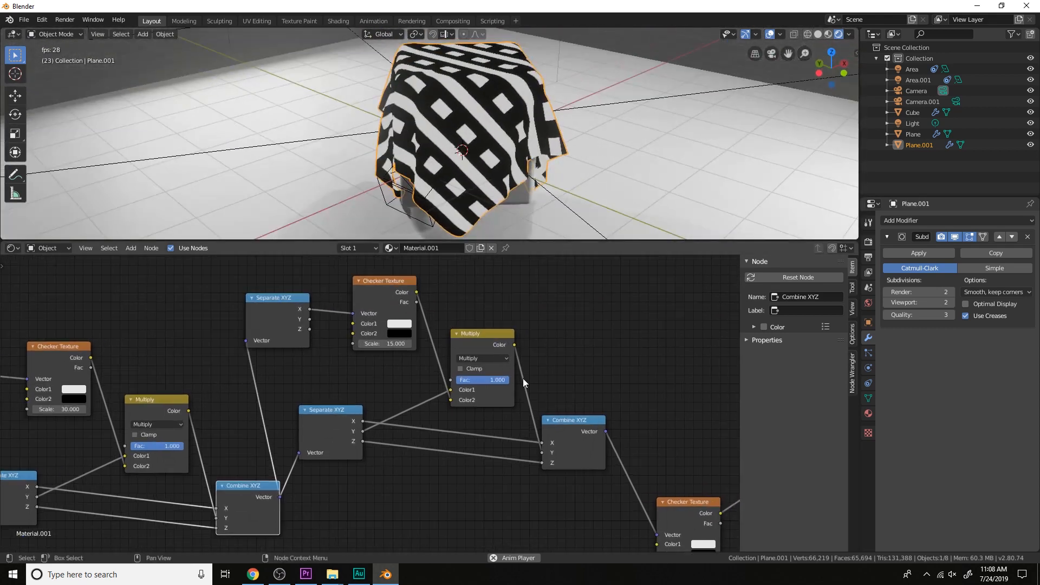
Set the duplicated Checker Texture's Scale to 3 and inspect the cloth from several distances
double_click(390, 344)
scroll(413, 87, "down", 2)
middle_click_drag(413, 87, 573, 140)
scroll(404, 103, "up", 2)
scroll(406, 102, "down", 2)
scroll(551, 120, "up", 3)
scroll(573, 141, "down", 4)
Try bright red as Color2 of the final Checker Texture
scroll(695, 366, "down", 4)
middle_click_drag(696, 366, 468, 346)
scroll(507, 350, "up", 3)
middle_click_drag(496, 379, 435, 341)
left_click_drag(435, 422, 427, 372)
scroll(447, 405, "up", 4)
left_click(452, 421)
left_click_drag(532, 339, 533, 258)
left_click_drag(482, 303, 479, 342)
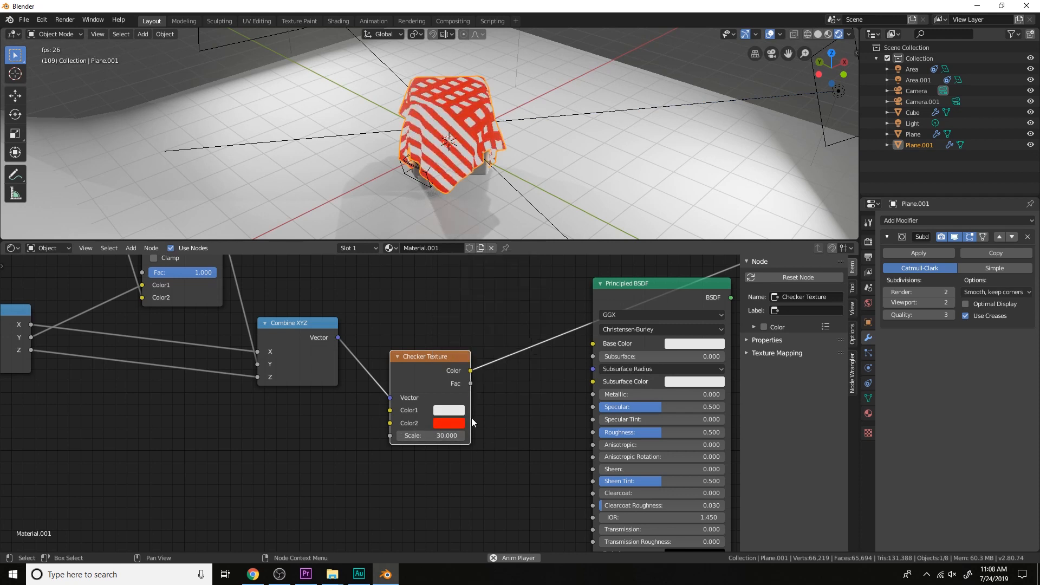
Connect the final Checker Texture's Color to the Principled BSDF's Base Color, and preview the shader through the camera
middle_click_drag(471, 369, 401, 383)
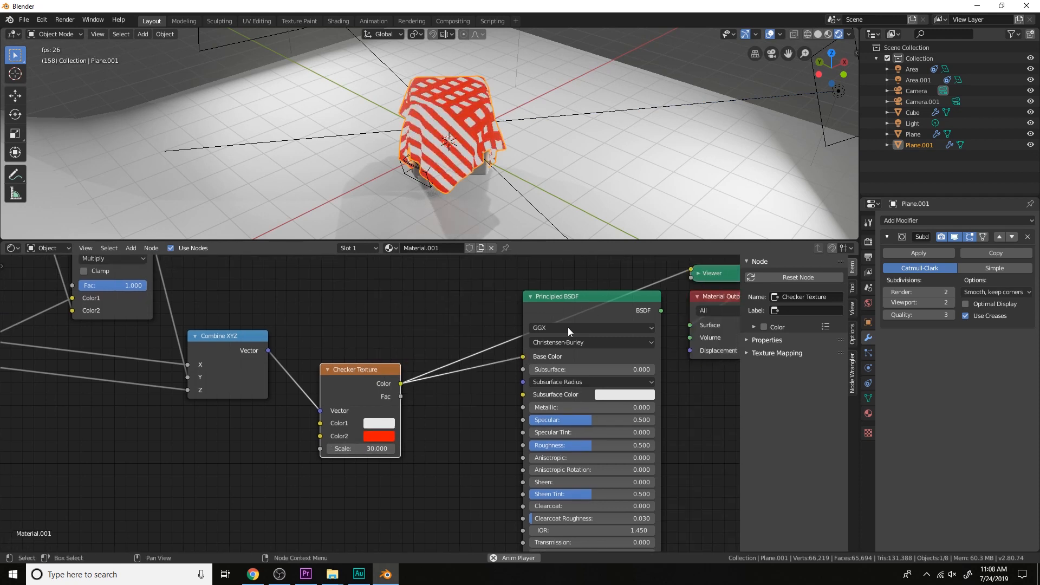
left_click(570, 310, "ctrl+shift")
middle_click_drag(570, 194, 458, 166)
key("KP_0")
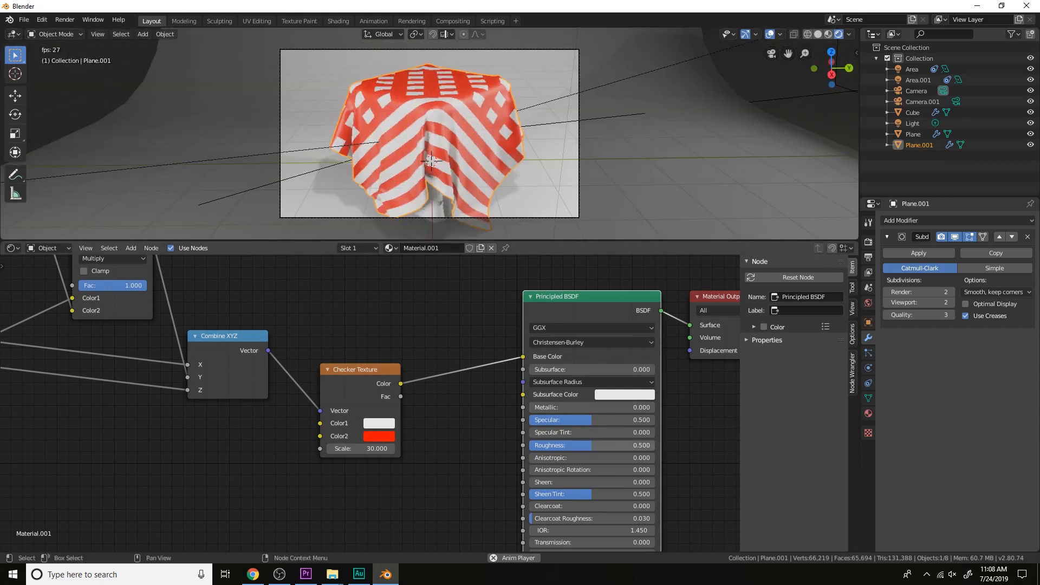
Lower the Principled BSDF's Roughness to 0.136 and set the final Checker Texture's Color2 to black
left_click_drag(595, 446, 537, 446)
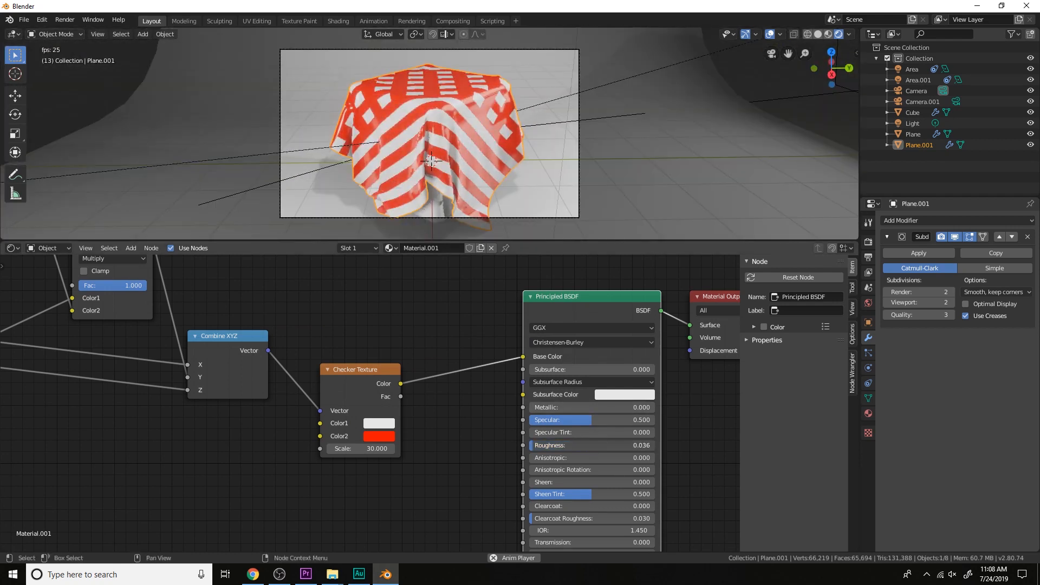
left_click(388, 439)
left_click_drag(457, 333, 480, 363)
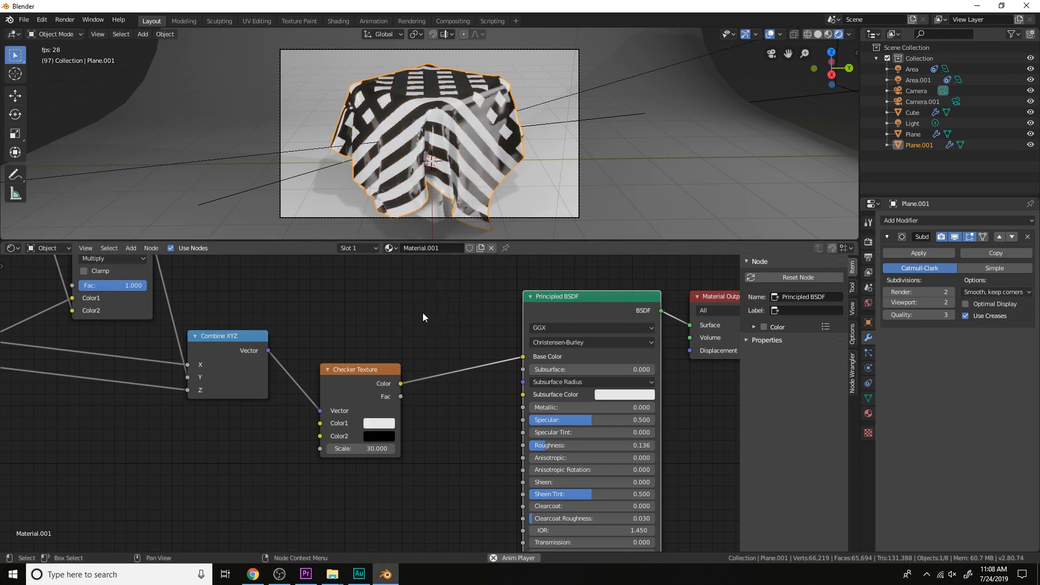
Try orange and dark red as Color1 of the final Checker Texture, and settle on white
left_click(380, 422)
left_click(401, 342)
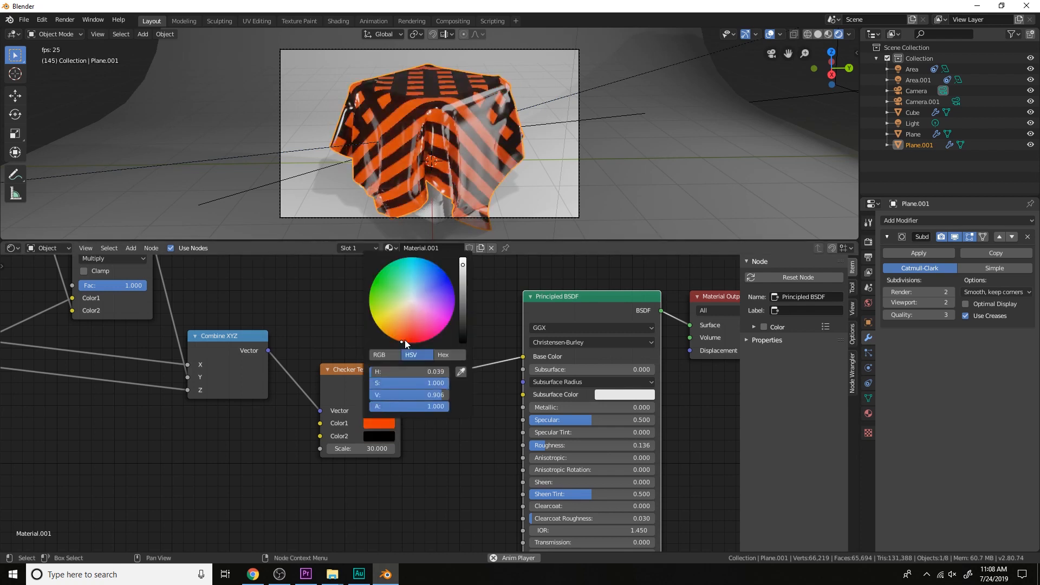
left_click_drag(406, 344, 414, 342)
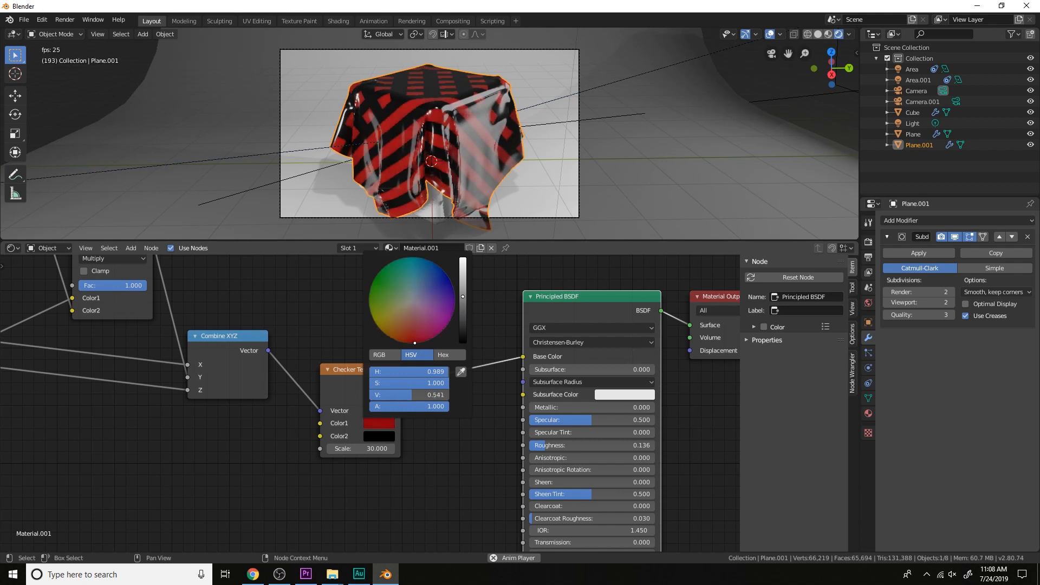
left_click(386, 423)
left_click_drag(415, 383, 349, 383)
Examine the finished fabric pattern on the cloth from several angles and review the complete node network
middle_click_drag(574, 156, 575, 178, "shift")
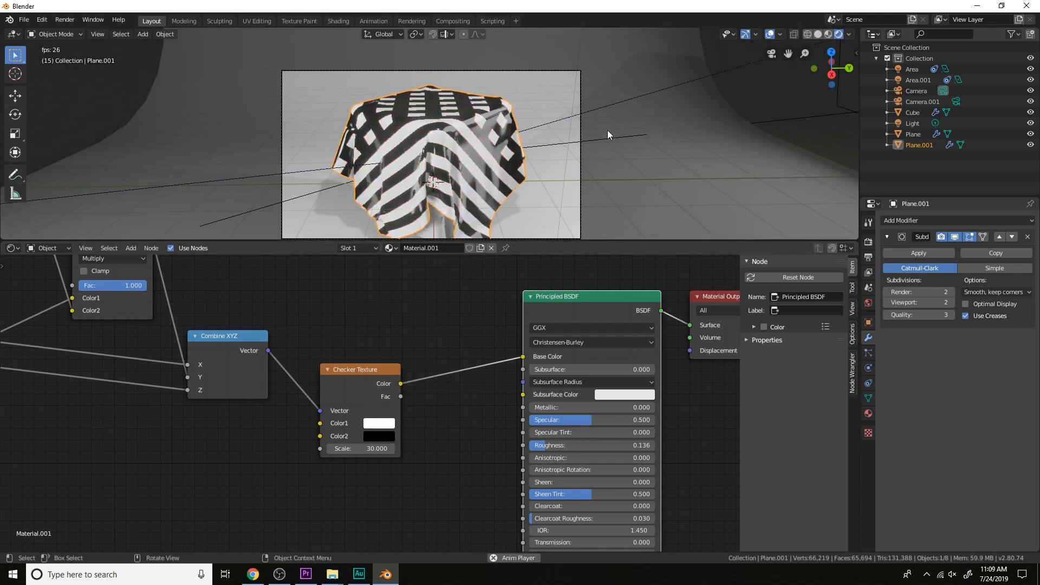
middle_click_drag(607, 131, 593, 167)
scroll(602, 148, "up", 2)
scroll(602, 148, "down", 6)
scroll(581, 394, "down", 6)
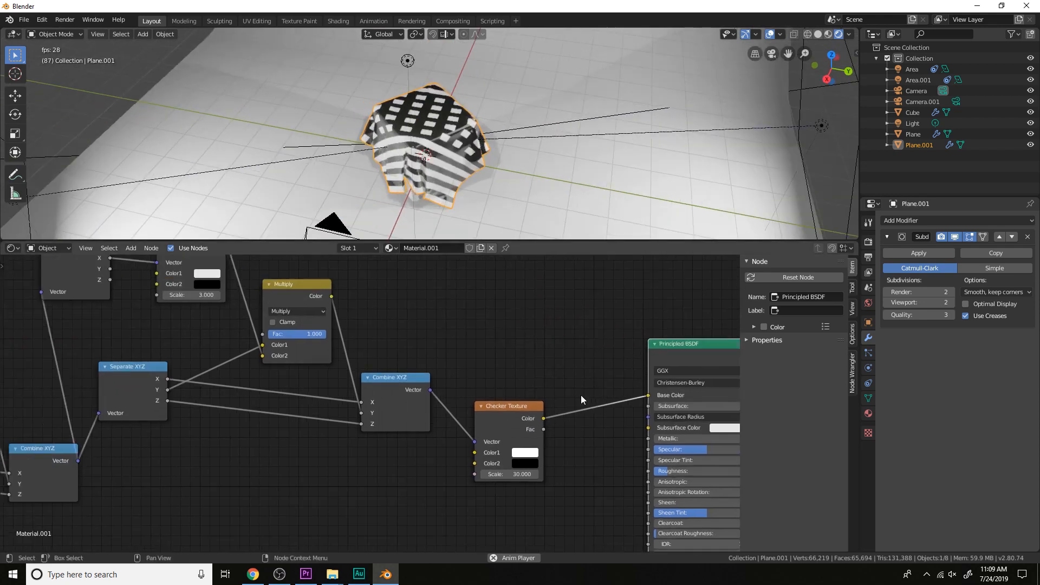
middle_click_drag(454, 367, 569, 359)
middle_click_drag(567, 209, 553, 192)
scroll(553, 192, "up", 1)
scroll(552, 192, "up", 1)
middle_click_drag(618, 397, 544, 435)
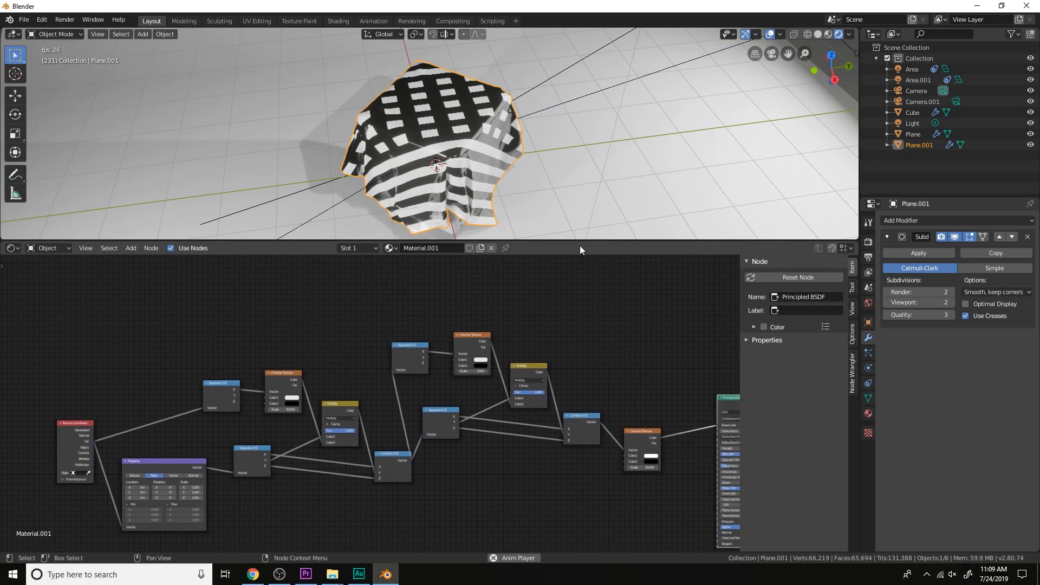
middle_click_drag(579, 246, 542, 187)
middle_click_drag(467, 400, 549, 390)
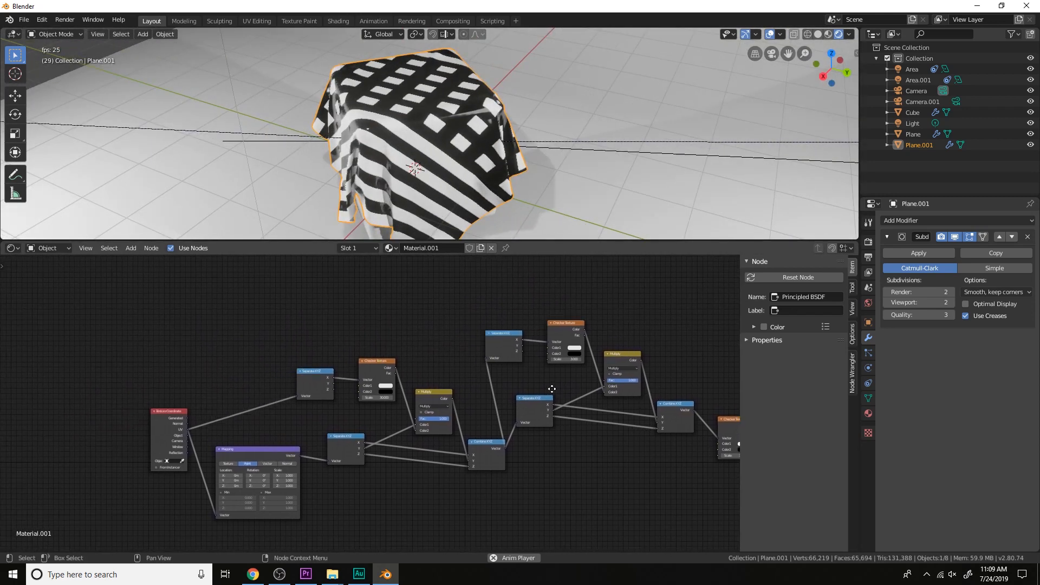
scroll(552, 375, "up", 2)
scroll(534, 365, "down", 2)
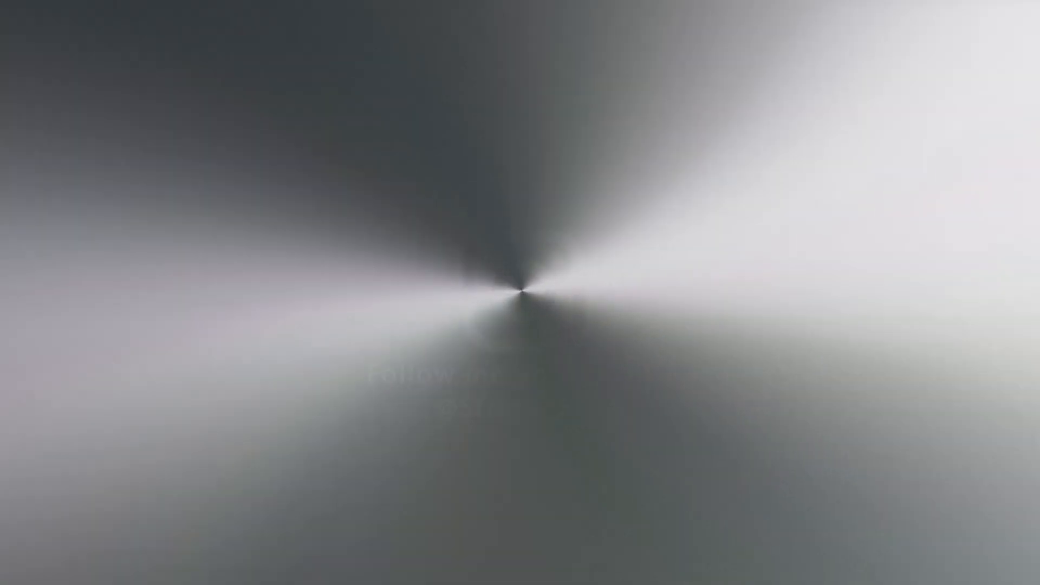